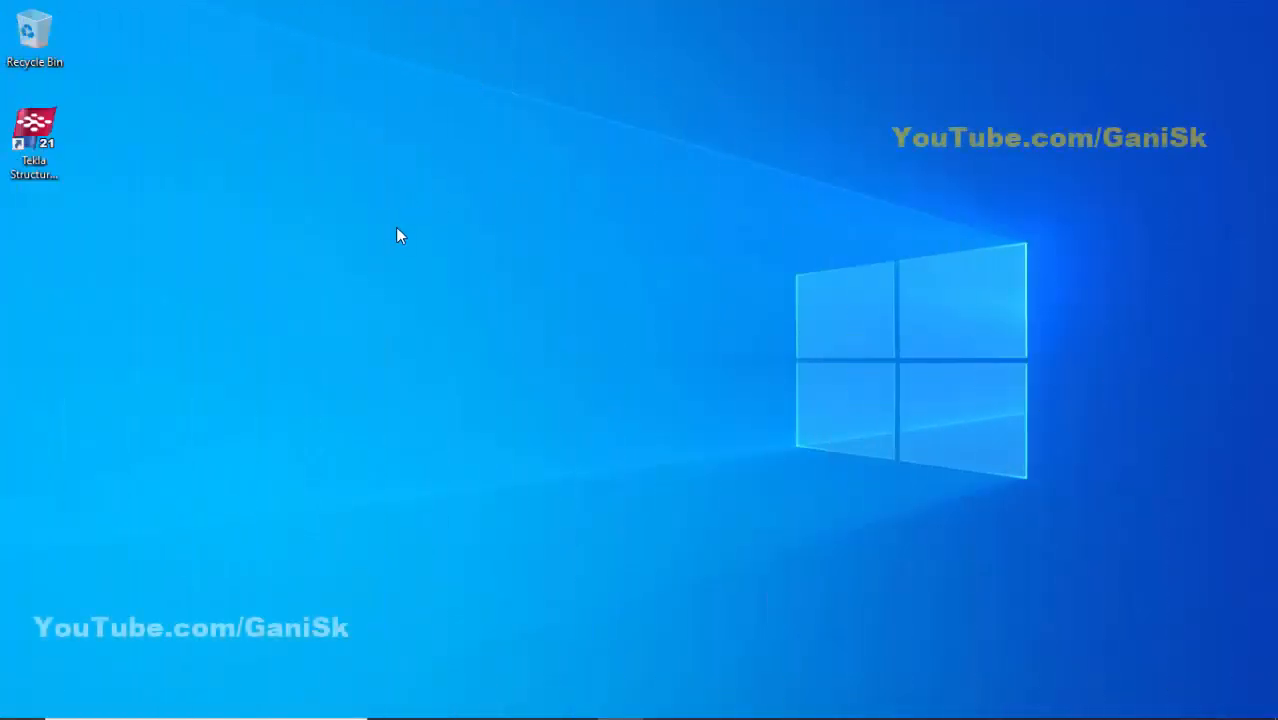
# - Launch Tekla Structures with the US imperial steel detailing setup and create a new model named project 6
pyautogui.doubleClick(37, 140)
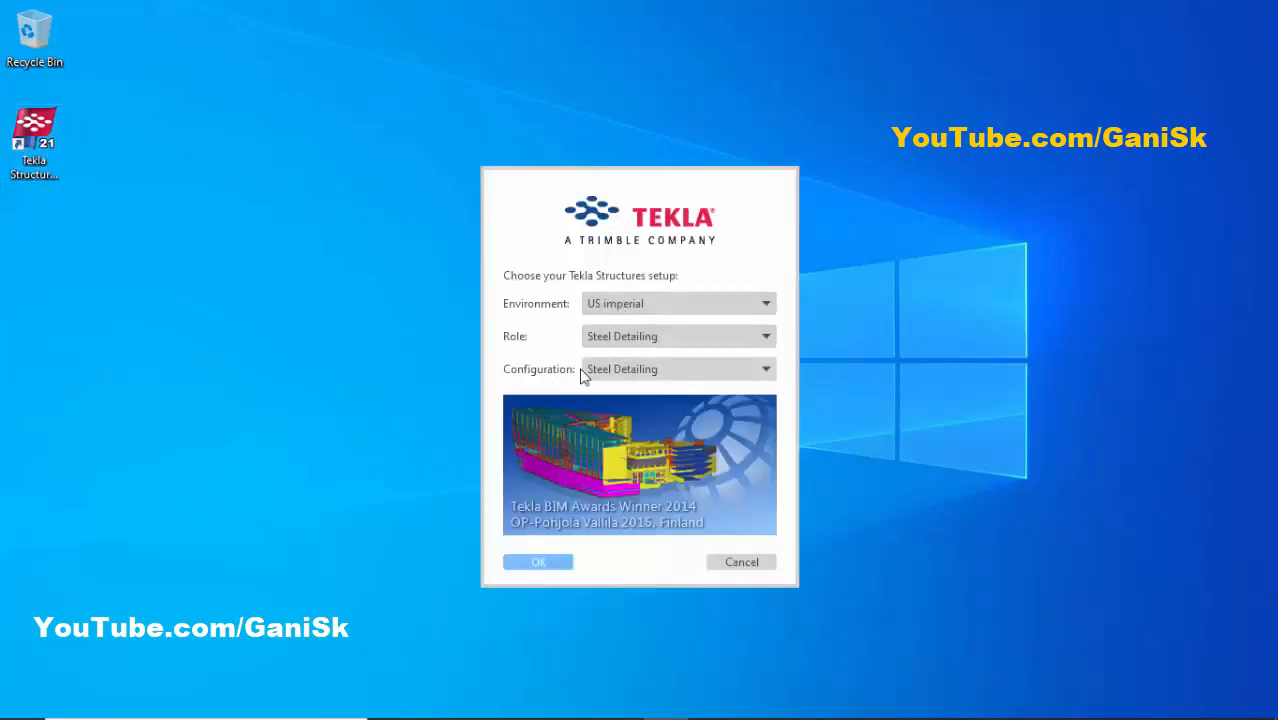
pyautogui.click(539, 563)
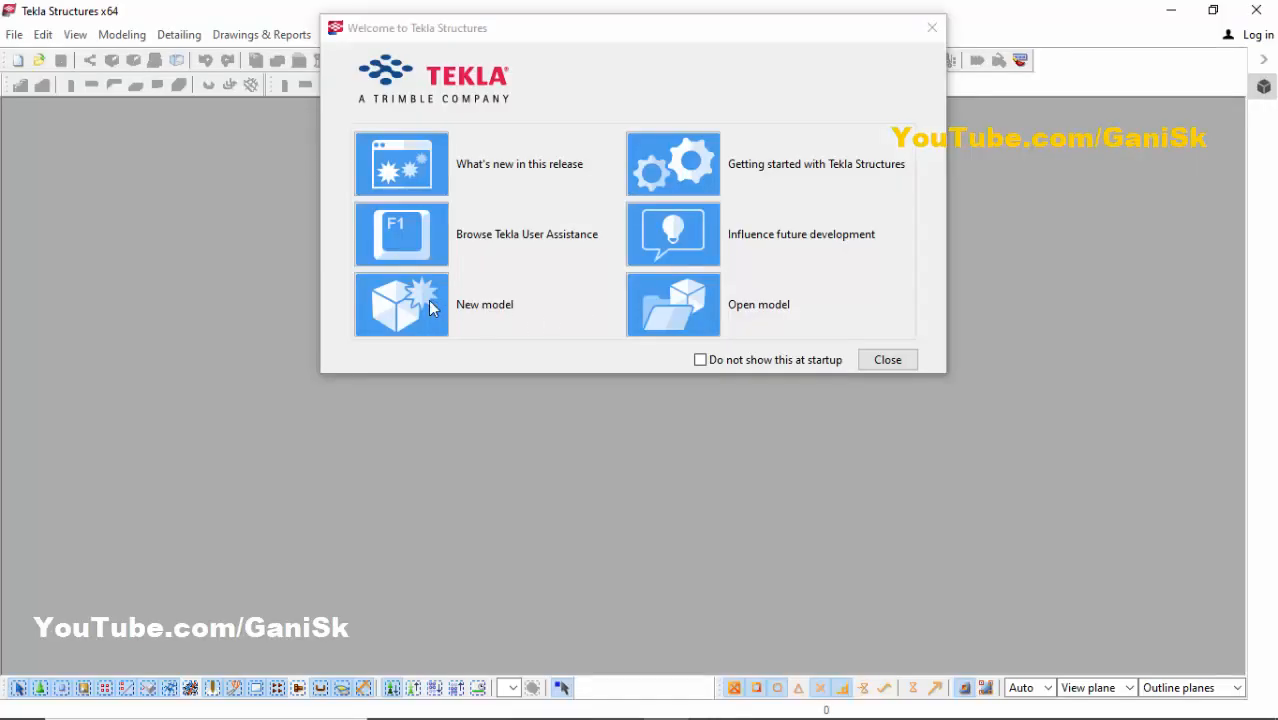
pyautogui.click(422, 306)
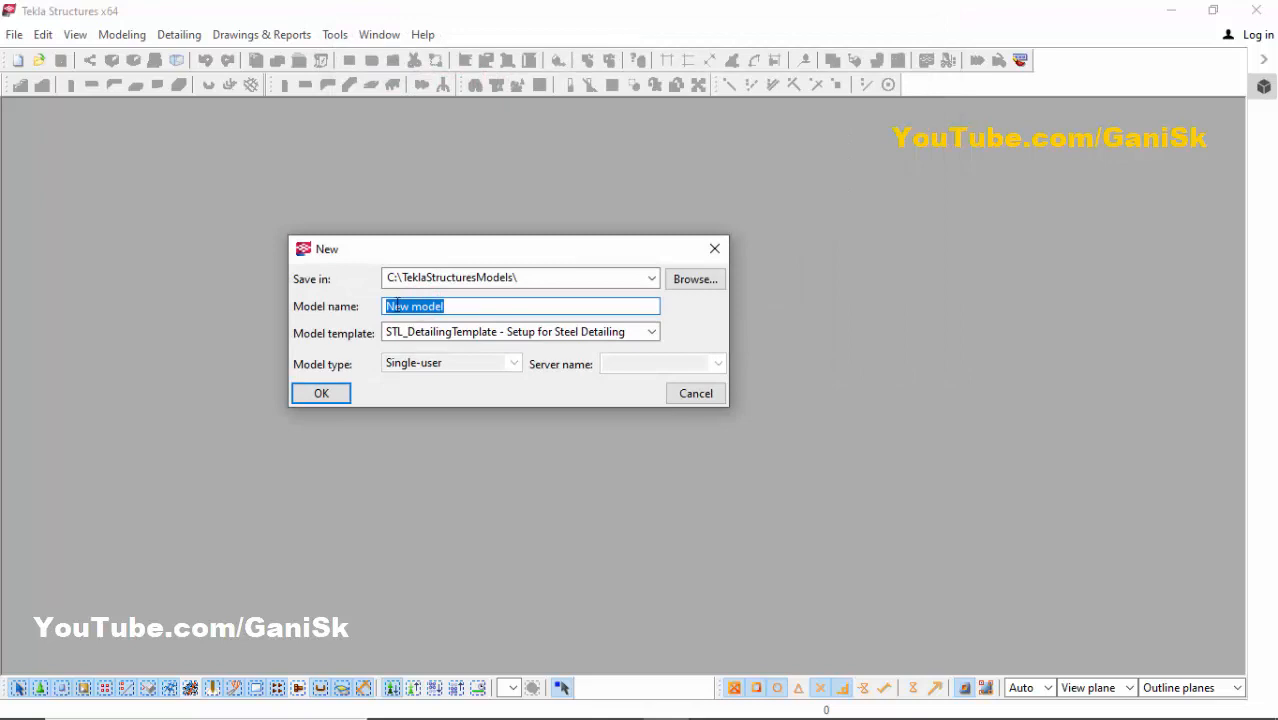
pyautogui.write('projec')
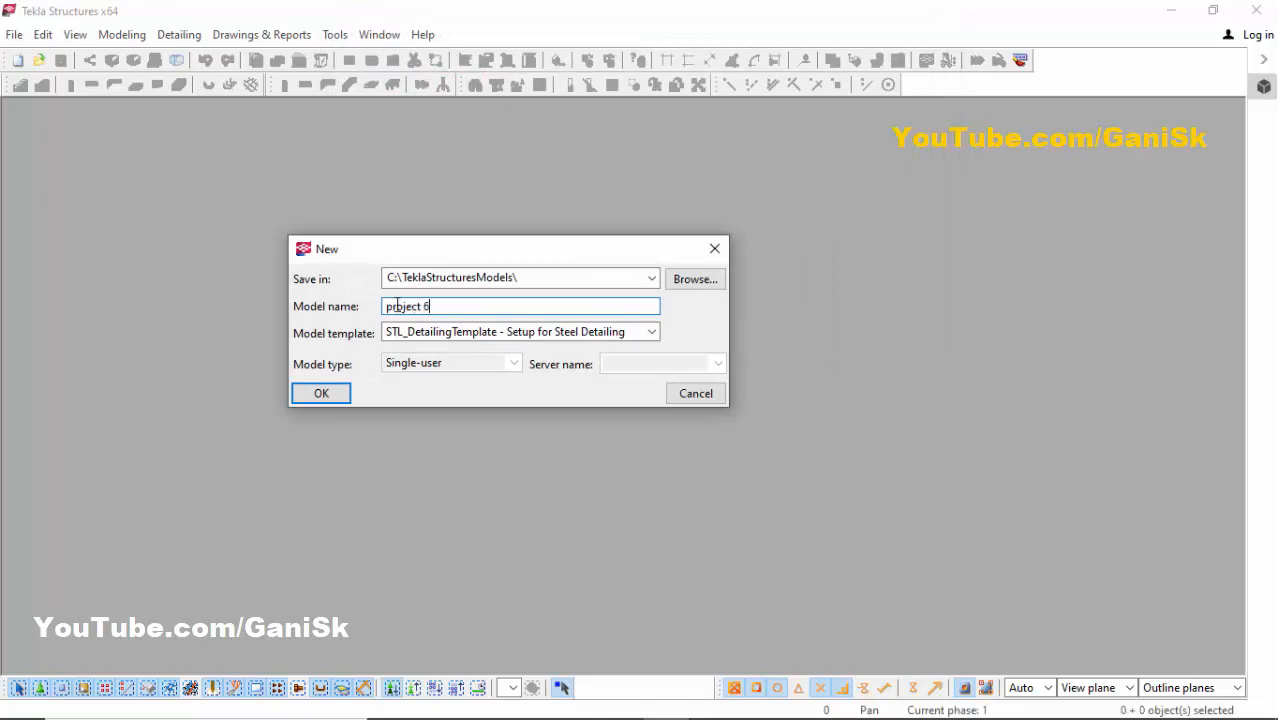
pyautogui.write('t 6')
pyautogui.click(322, 395)
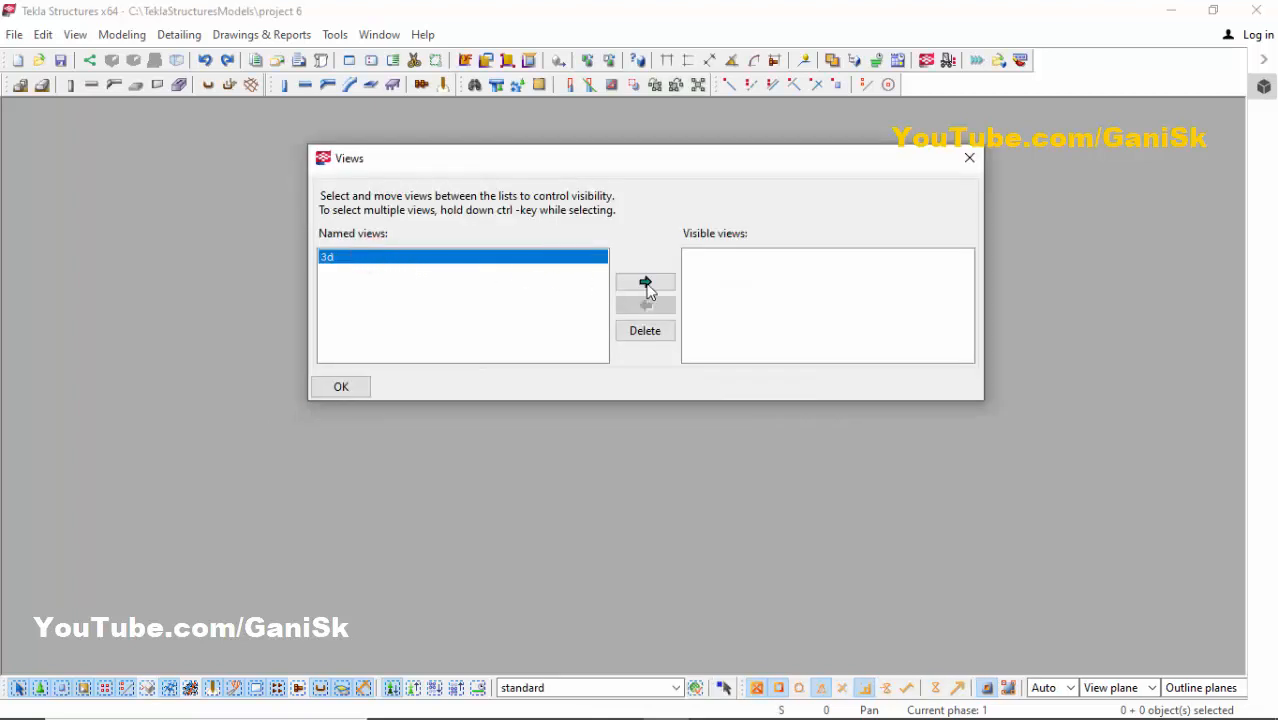
# - Open the 3d view and maximize its window
pyautogui.click(650, 282)
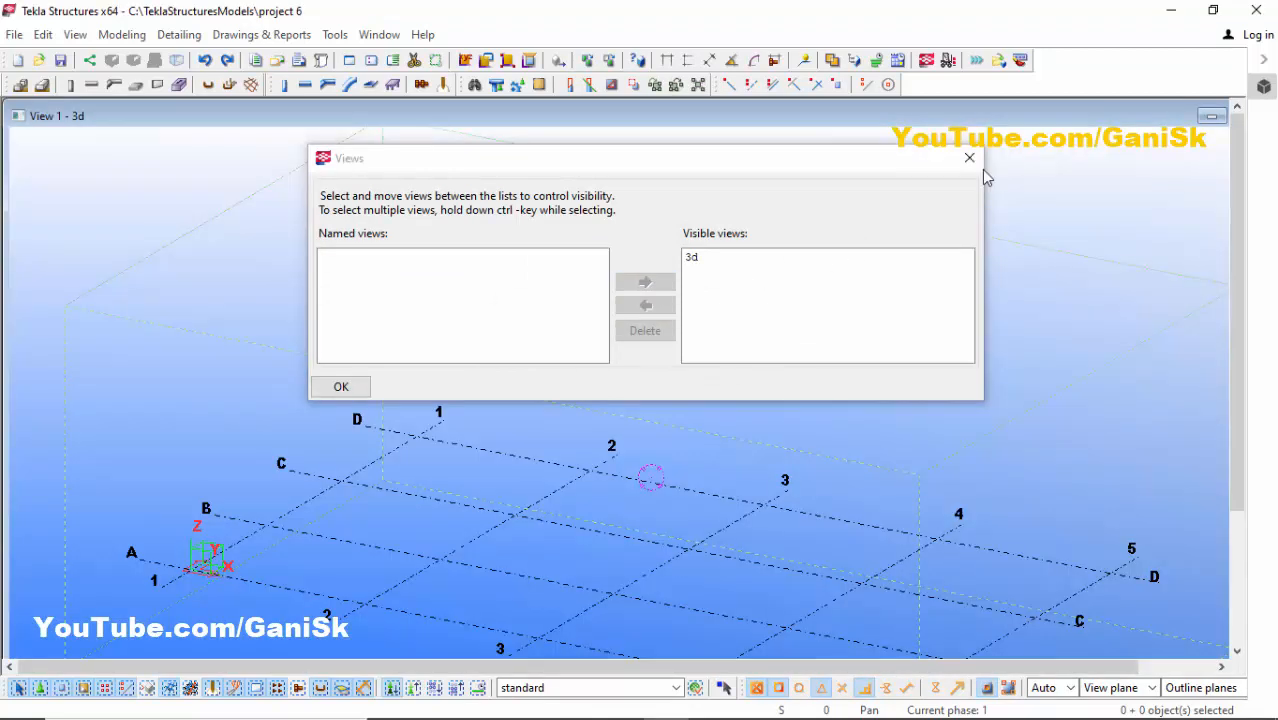
pyautogui.click(969, 158)
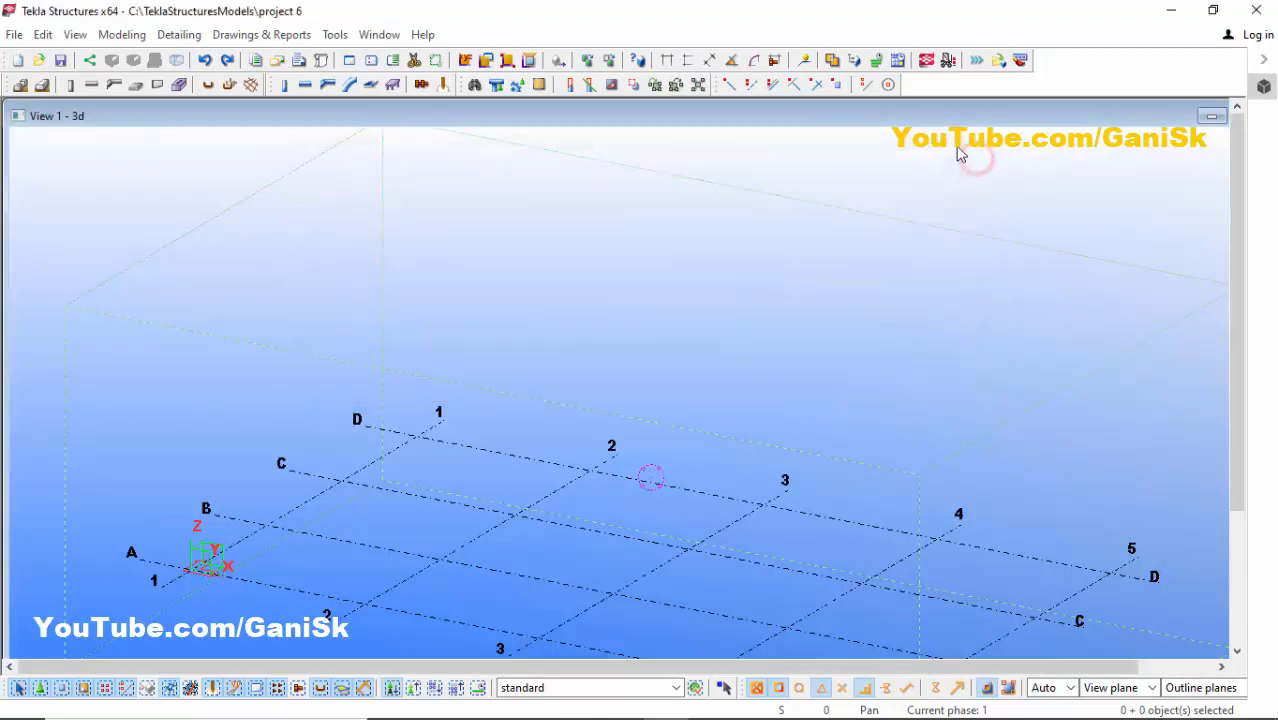
pyautogui.click(972, 112)
pyautogui.moveTo(971, 112); pyautogui.dragTo(845, 126)
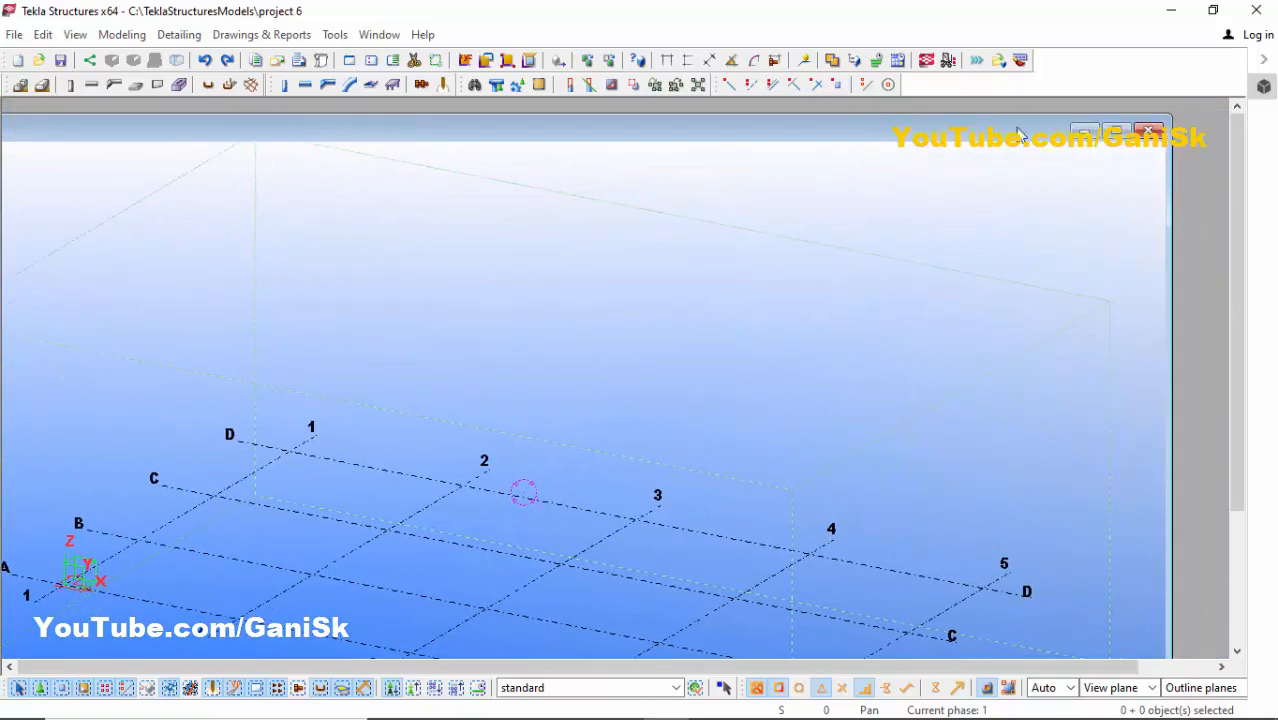
pyautogui.click(1116, 129)
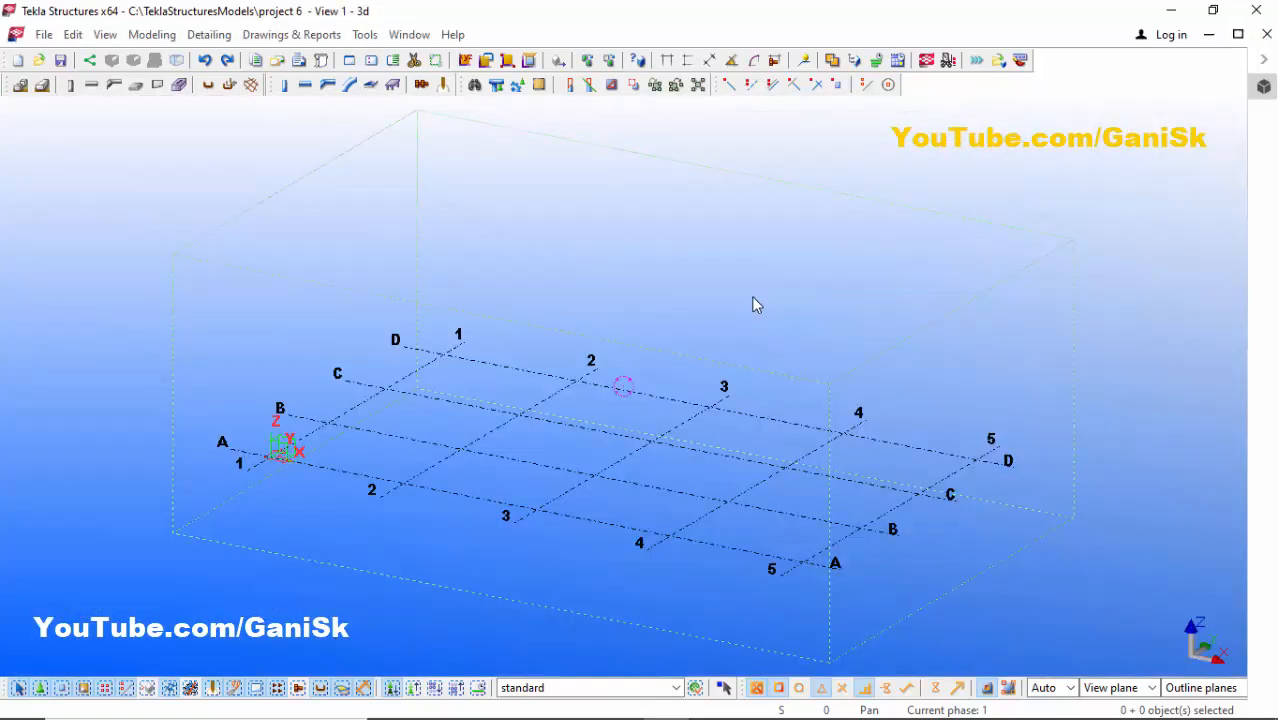
# - Create views along all grid lines using the standard settings
pyautogui.scroll(2, 755, 305)
pyautogui.scroll(-1, 730, 342)
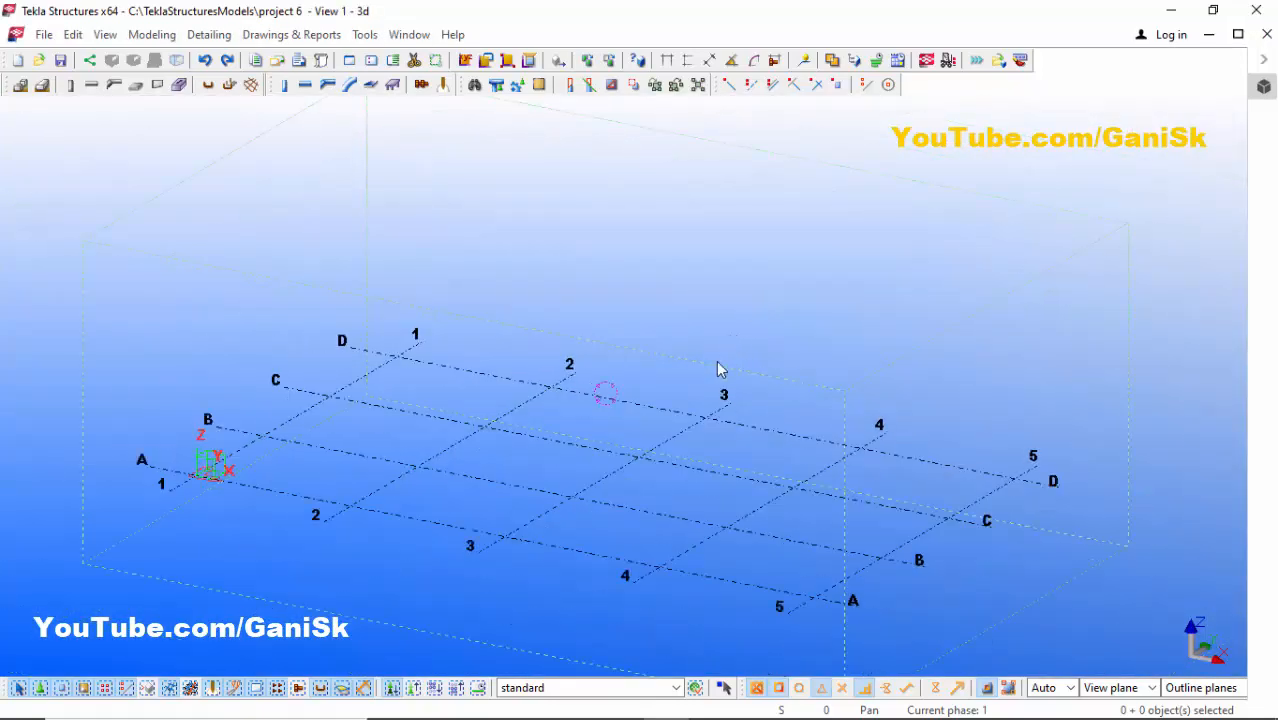
pyautogui.rightClick(541, 520)
pyautogui.click(594, 414)
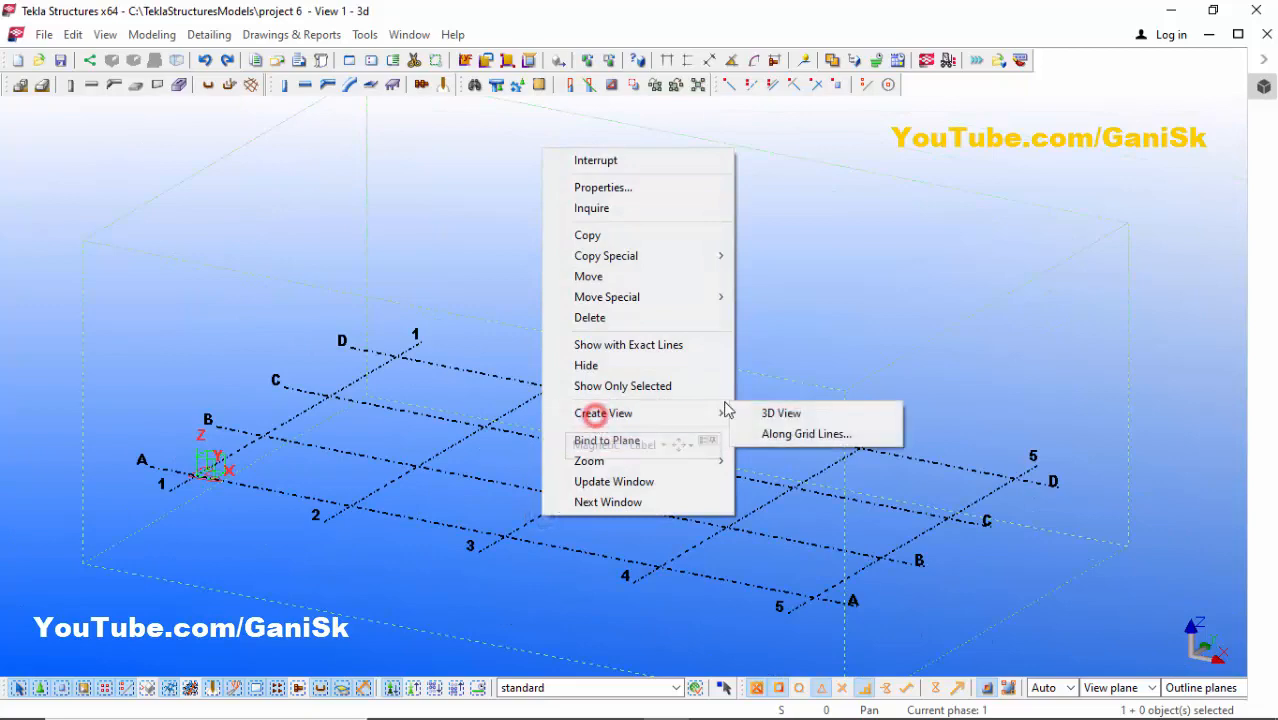
pyautogui.click(782, 434)
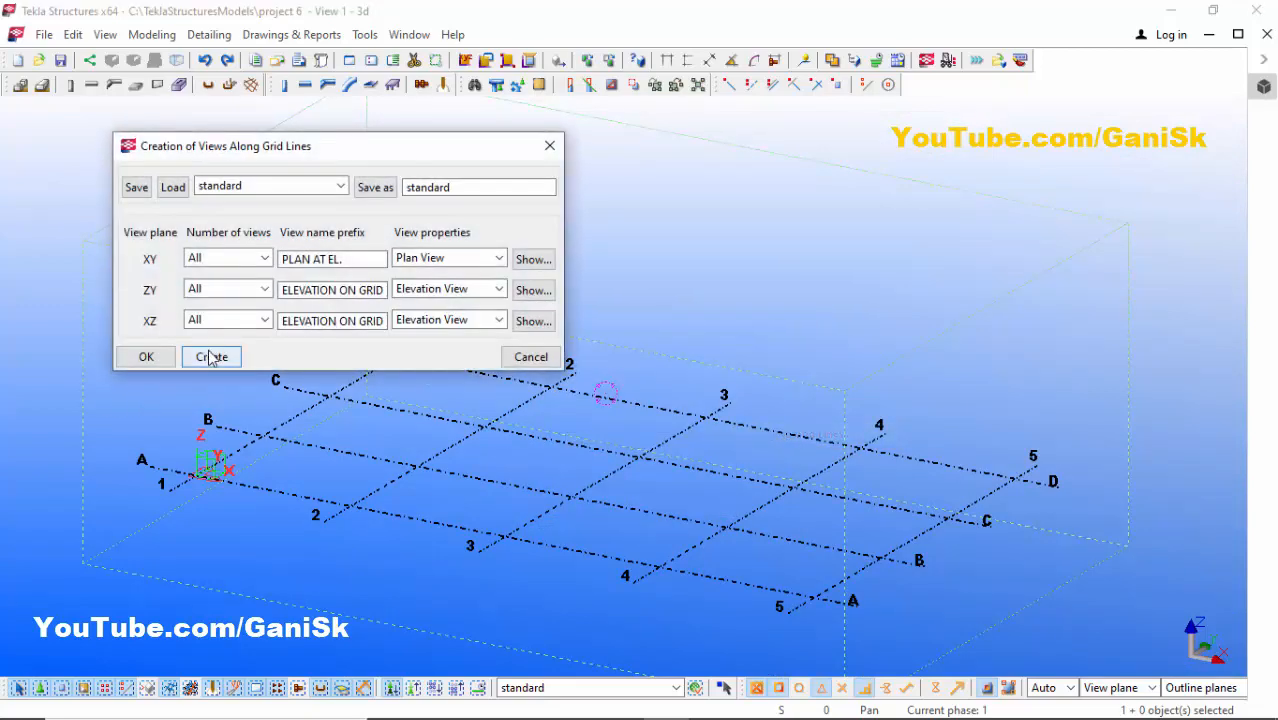
pyautogui.click(211, 358)
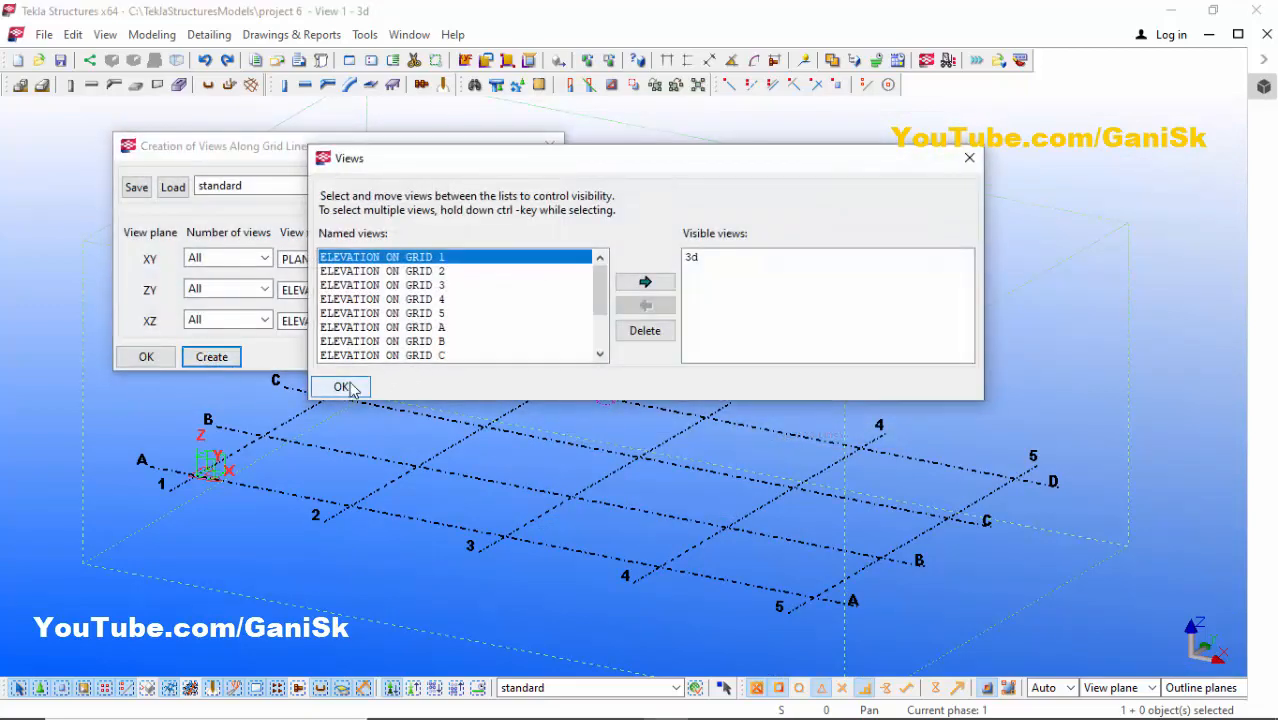
pyautogui.click(342, 387)
pyautogui.click(146, 357)
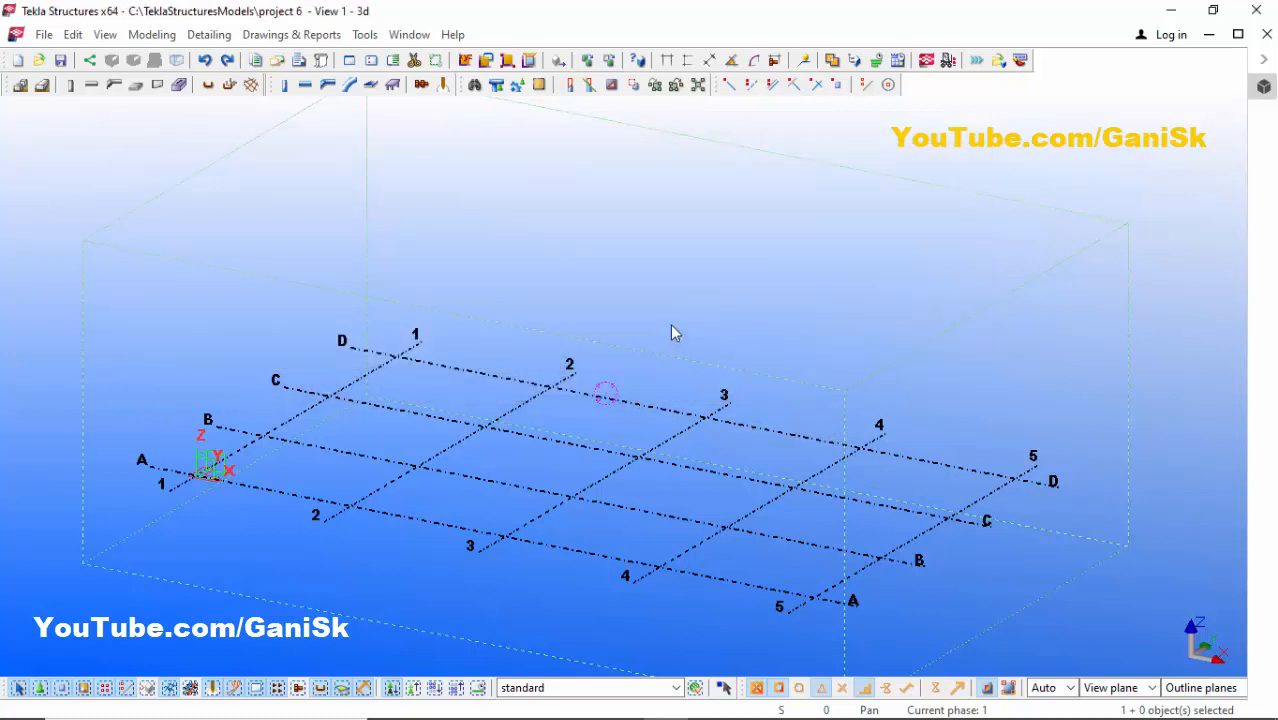
# - Open the PLAN AT EL. +10 view from the view list
pyautogui.hotkey('ctrl', 'i')
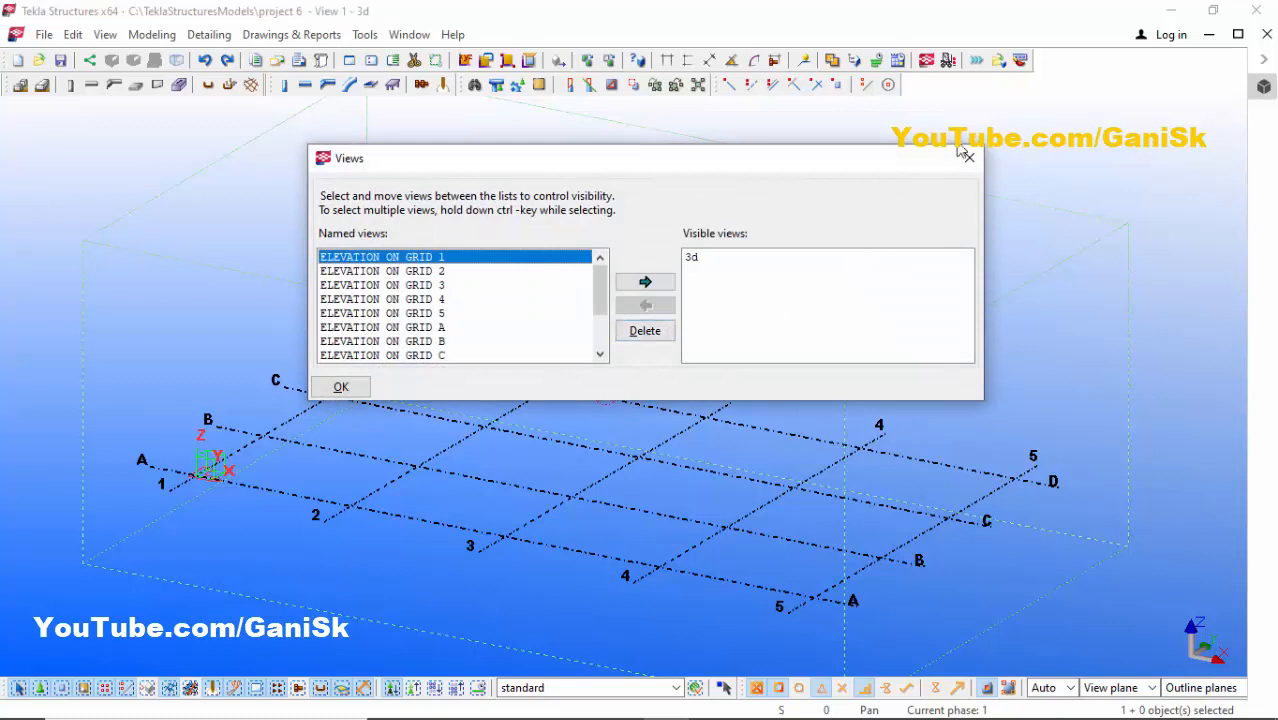
pyautogui.click(969, 162)
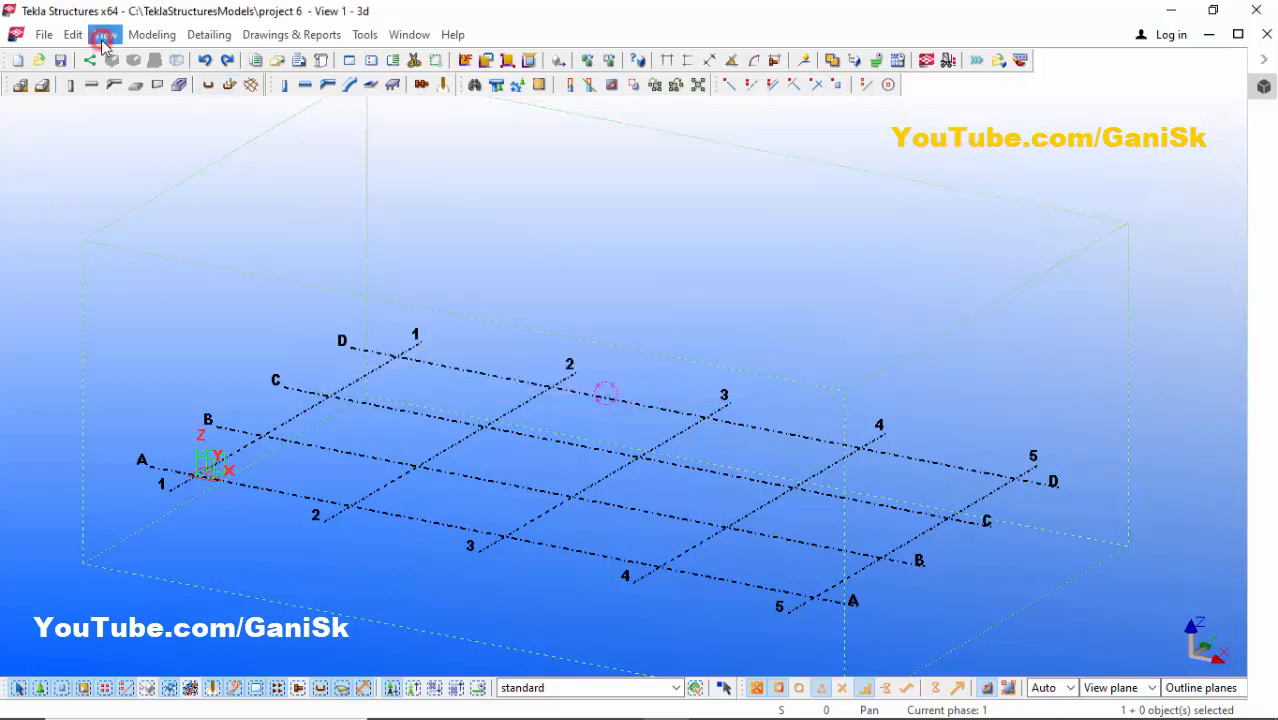
pyautogui.click(105, 35)
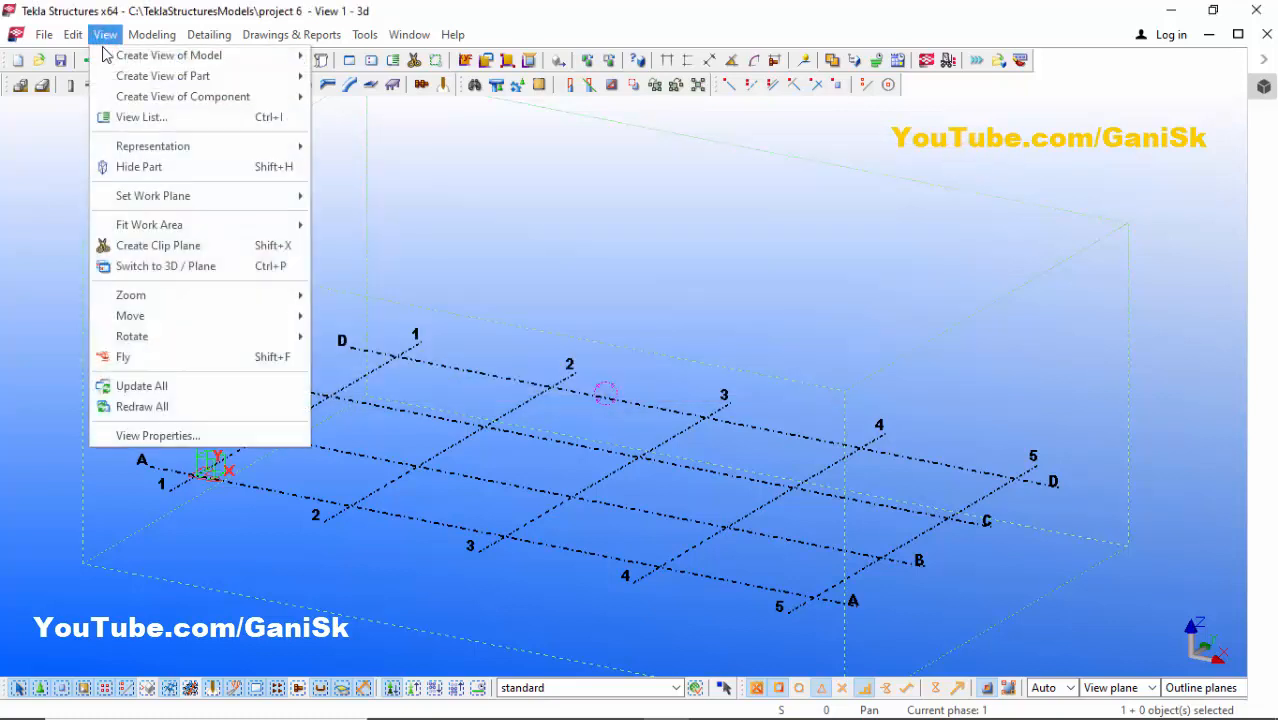
pyautogui.click(147, 118)
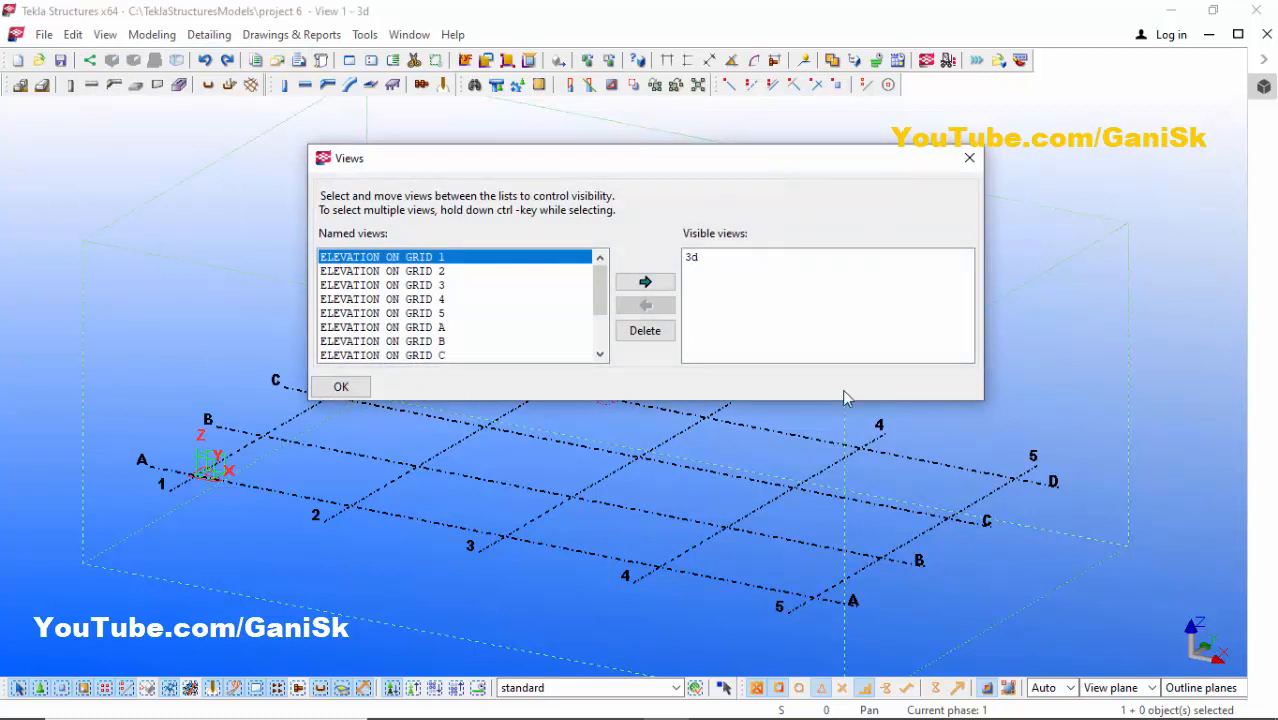
pyautogui.moveTo(630, 171); pyautogui.dragTo(685, 154)
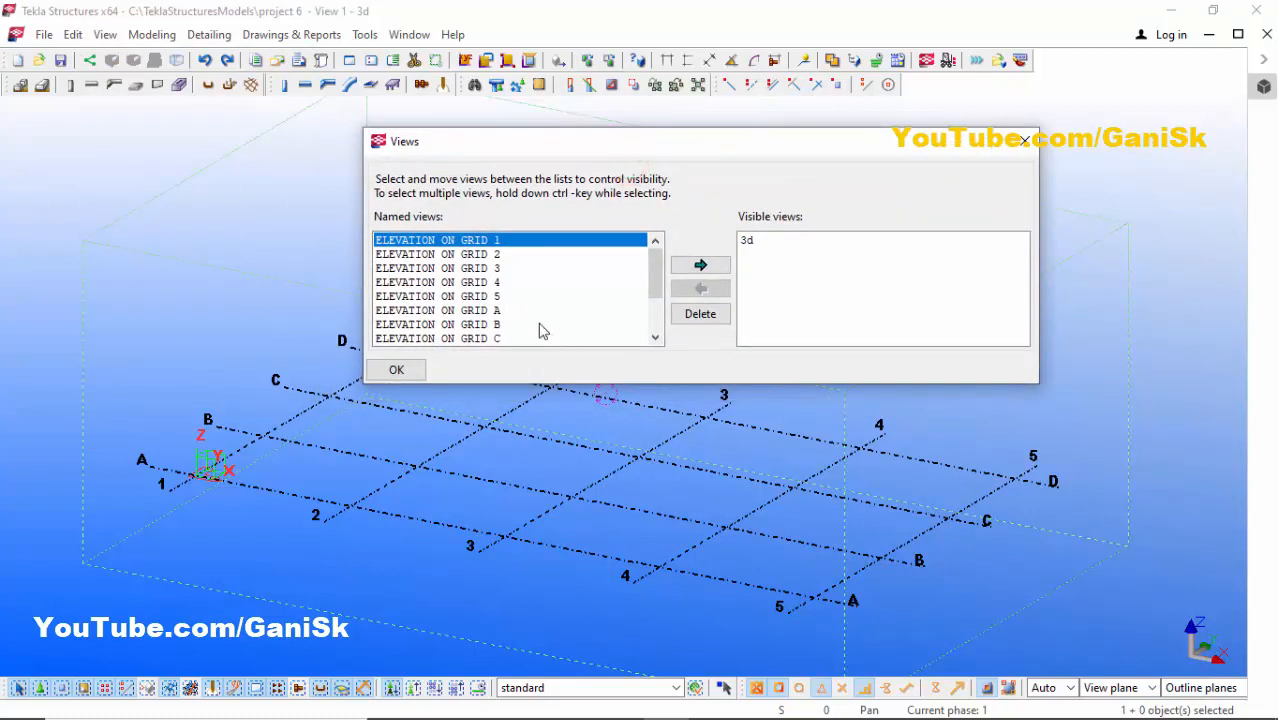
pyautogui.scroll(-2, 535, 305)
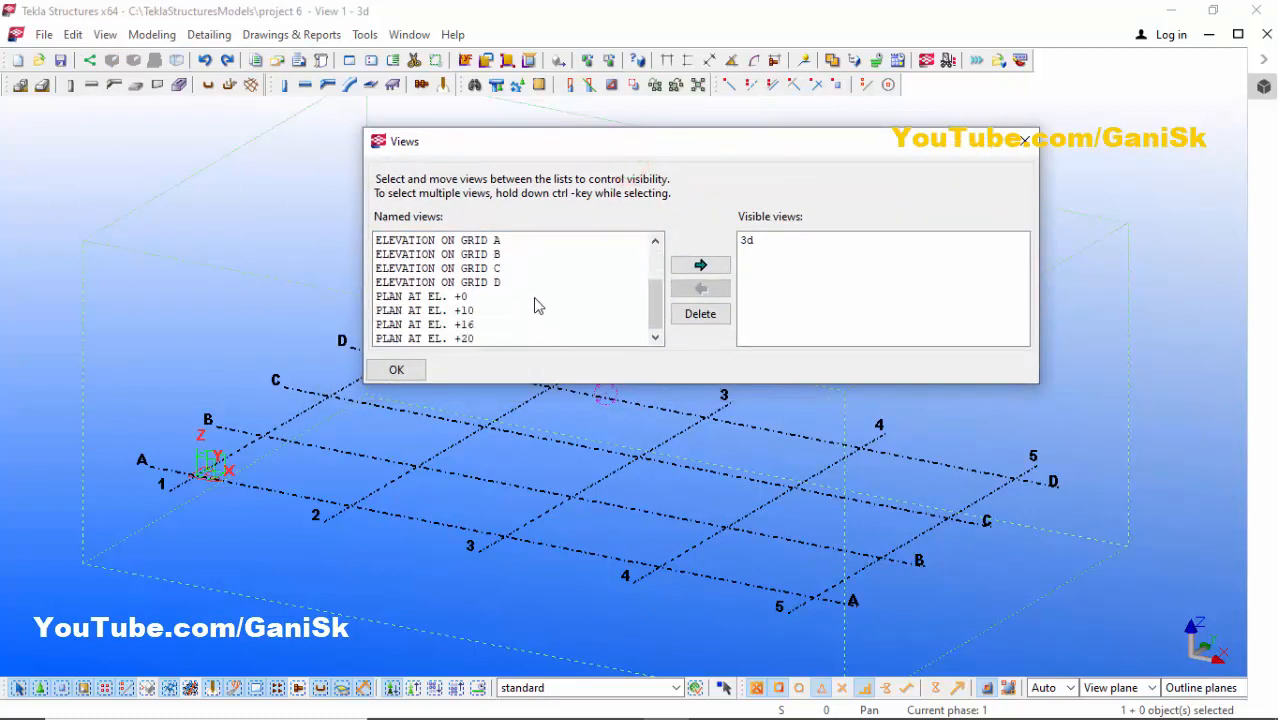
pyautogui.click(397, 313)
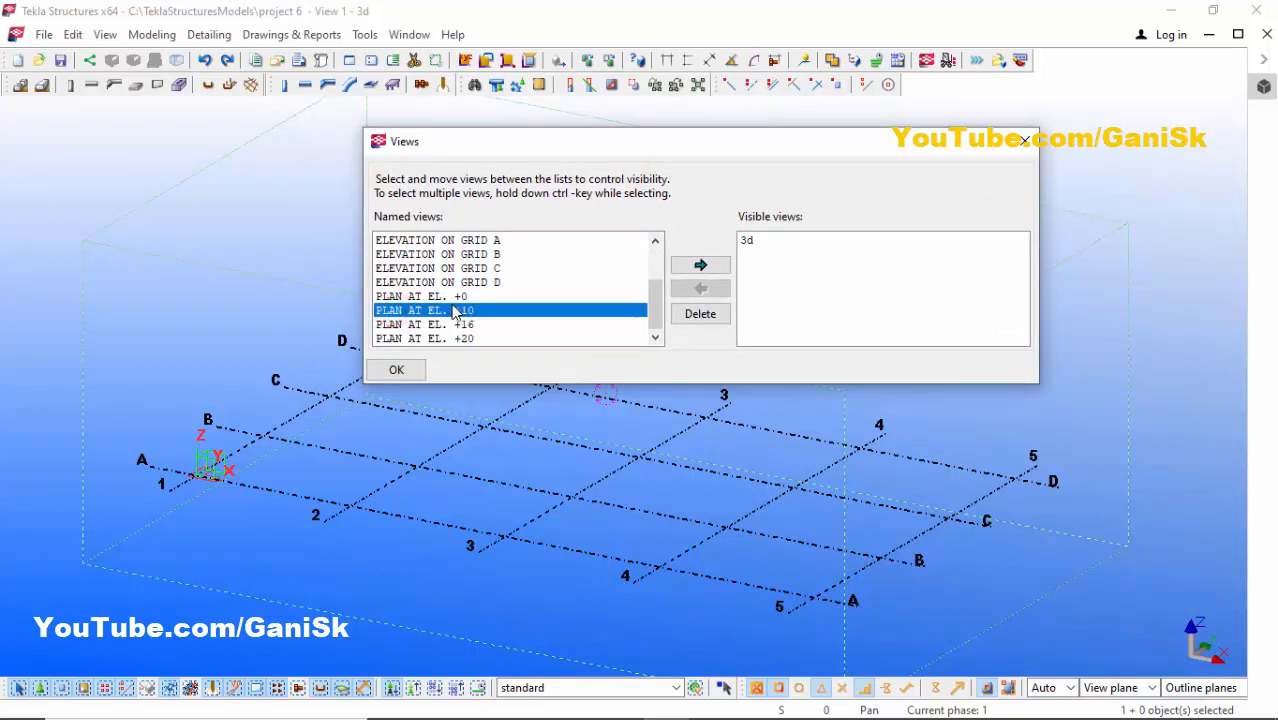
pyautogui.click(724, 268)
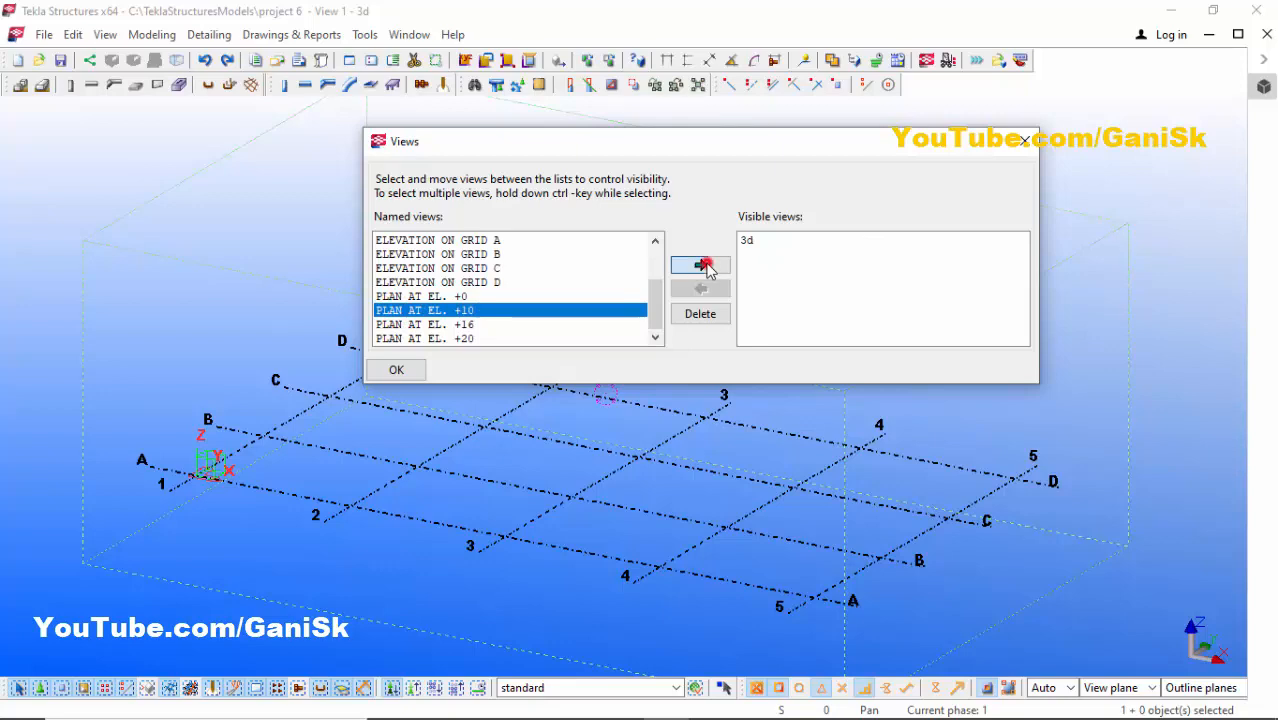
pyautogui.click(1026, 147)
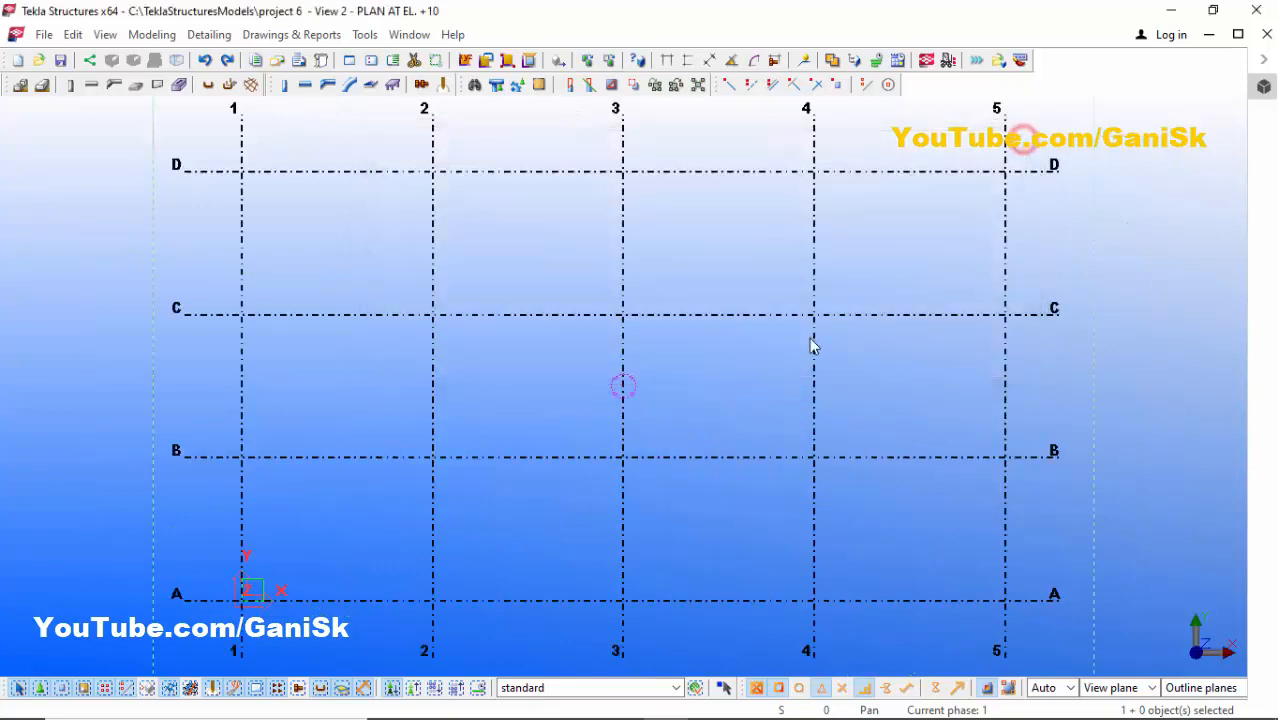
# - Create a polybeam on the +10 plan running from grid C/2 through B/2 and B/3 down to A/3
pyautogui.scroll(-4, 582, 240)
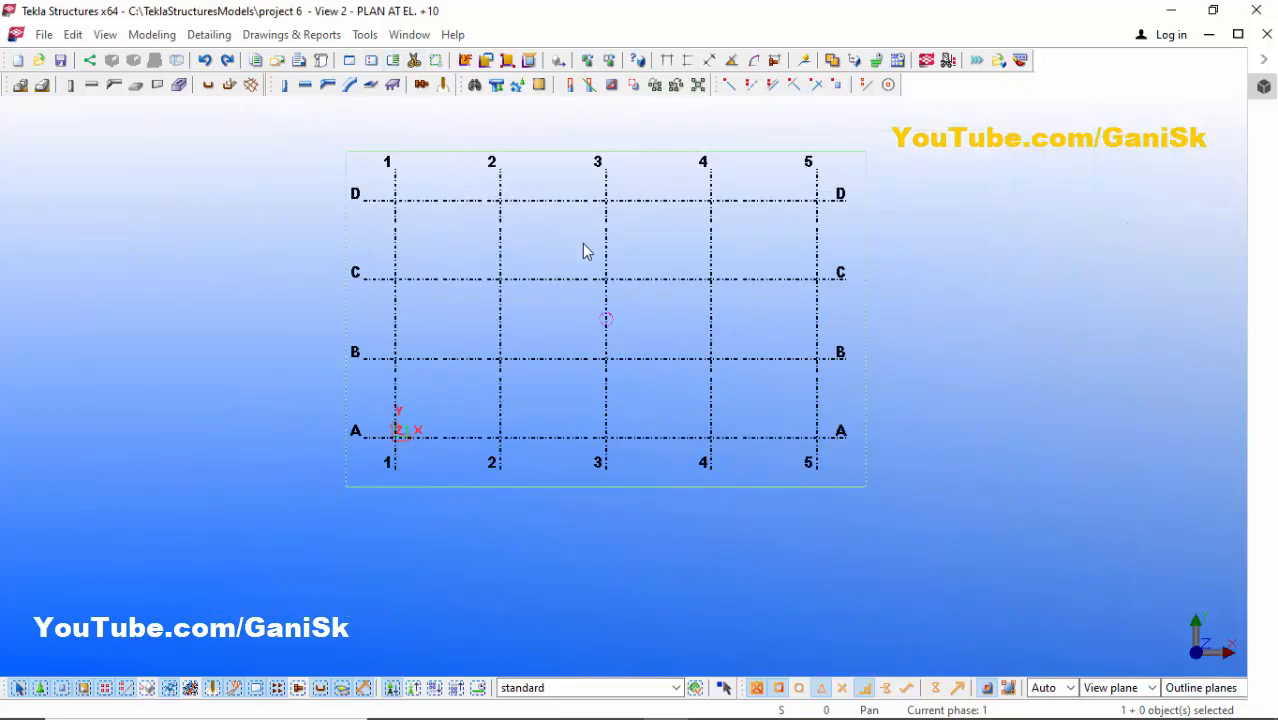
pyautogui.scroll(3, 638, 281)
pyautogui.scroll(-1, 637, 281)
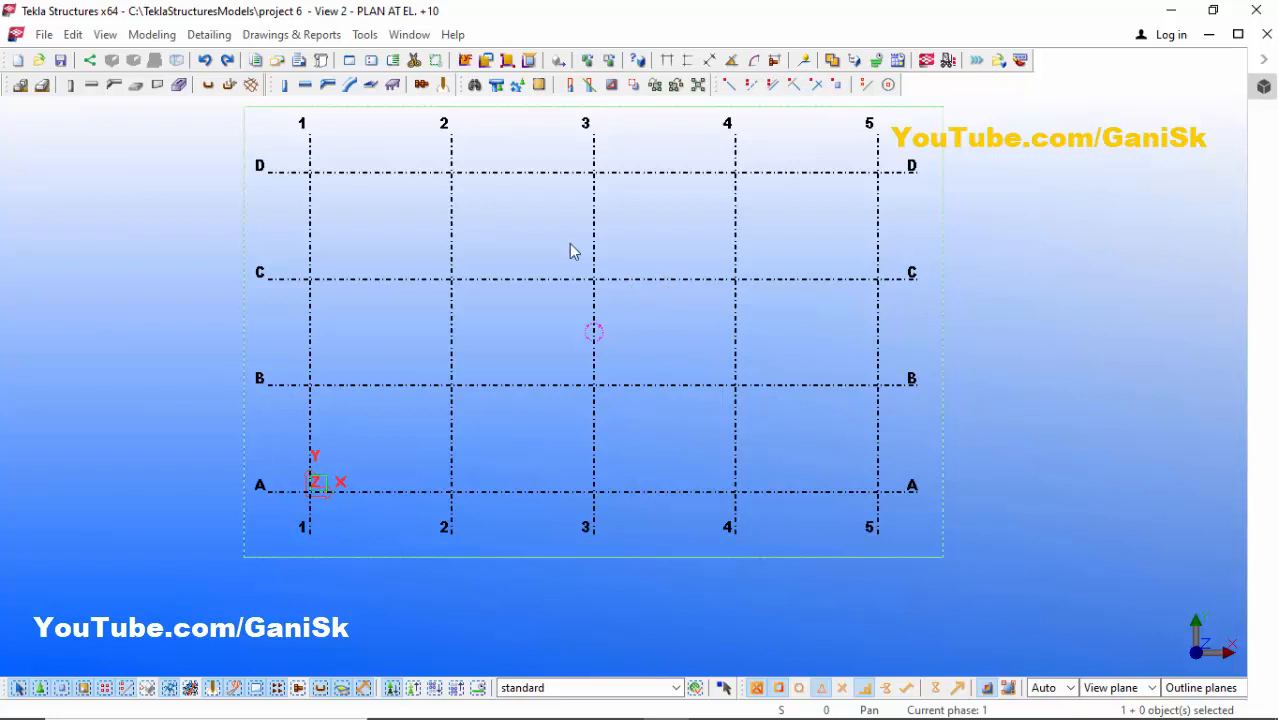
pyautogui.click(328, 85)
pyautogui.scroll(2, 311, 362)
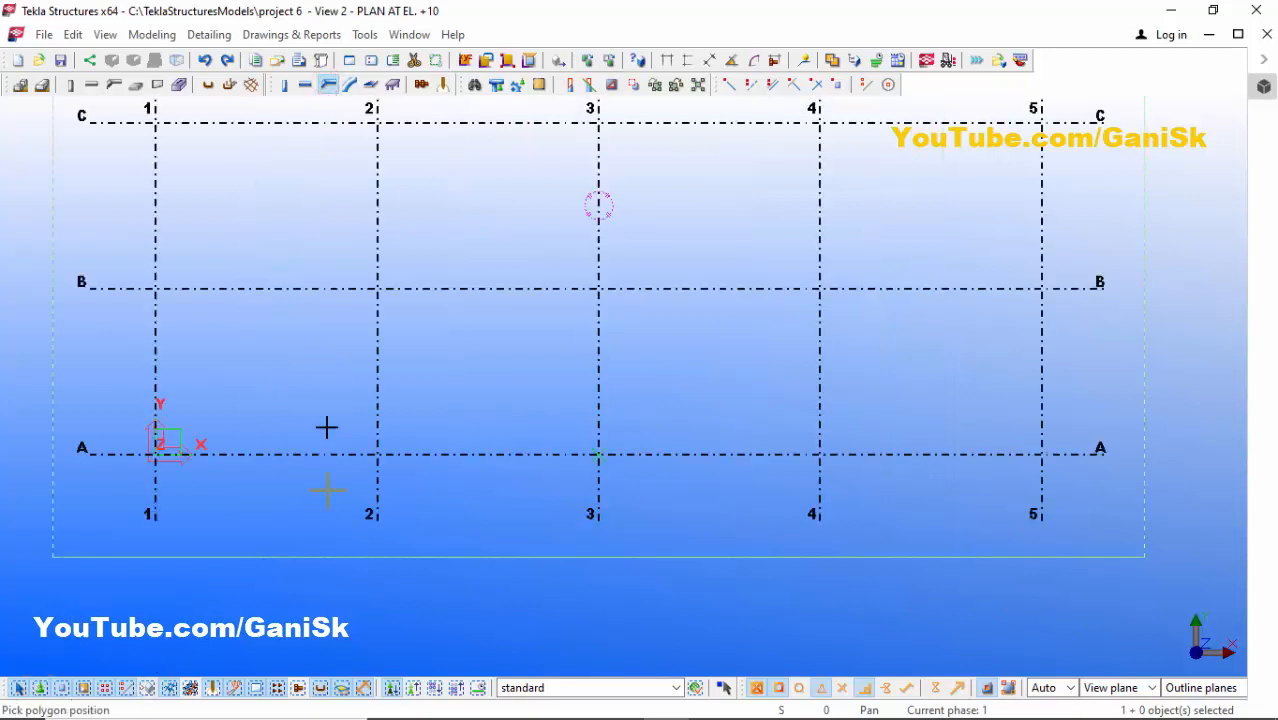
pyautogui.scroll(-2, 326, 428)
pyautogui.scroll(1, 371, 214)
pyautogui.click(361, 201)
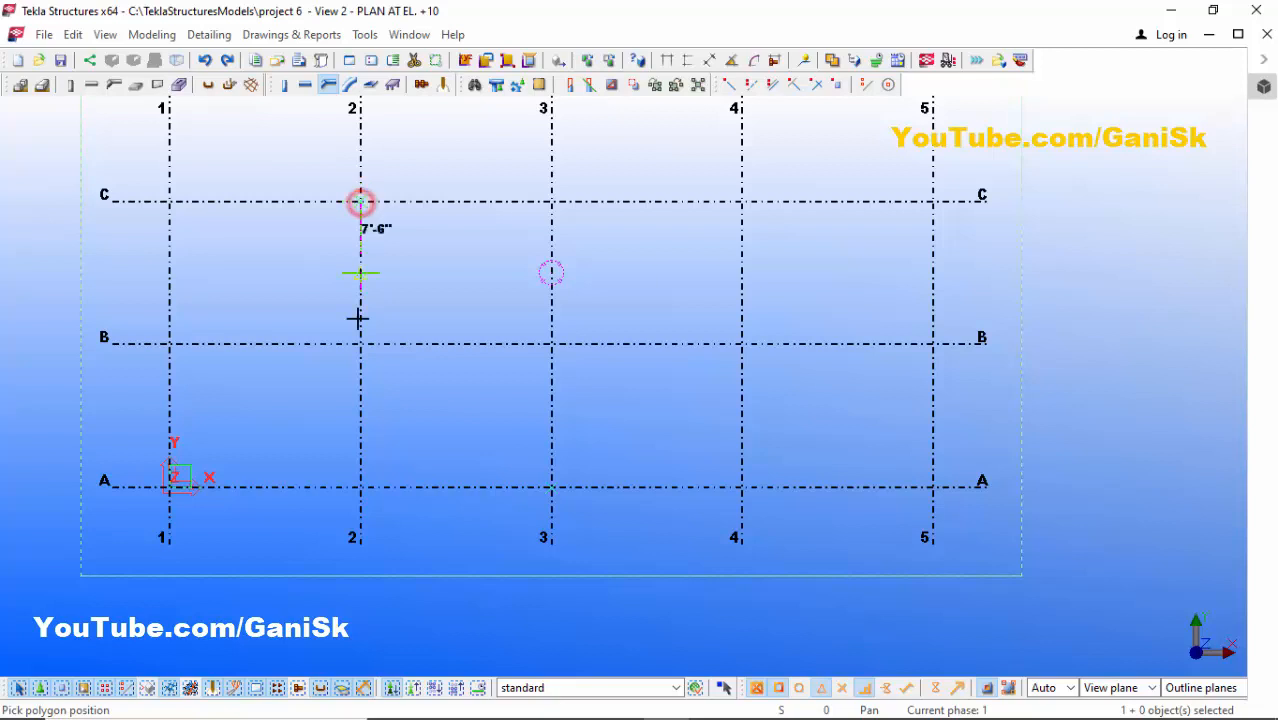
pyautogui.click(361, 343)
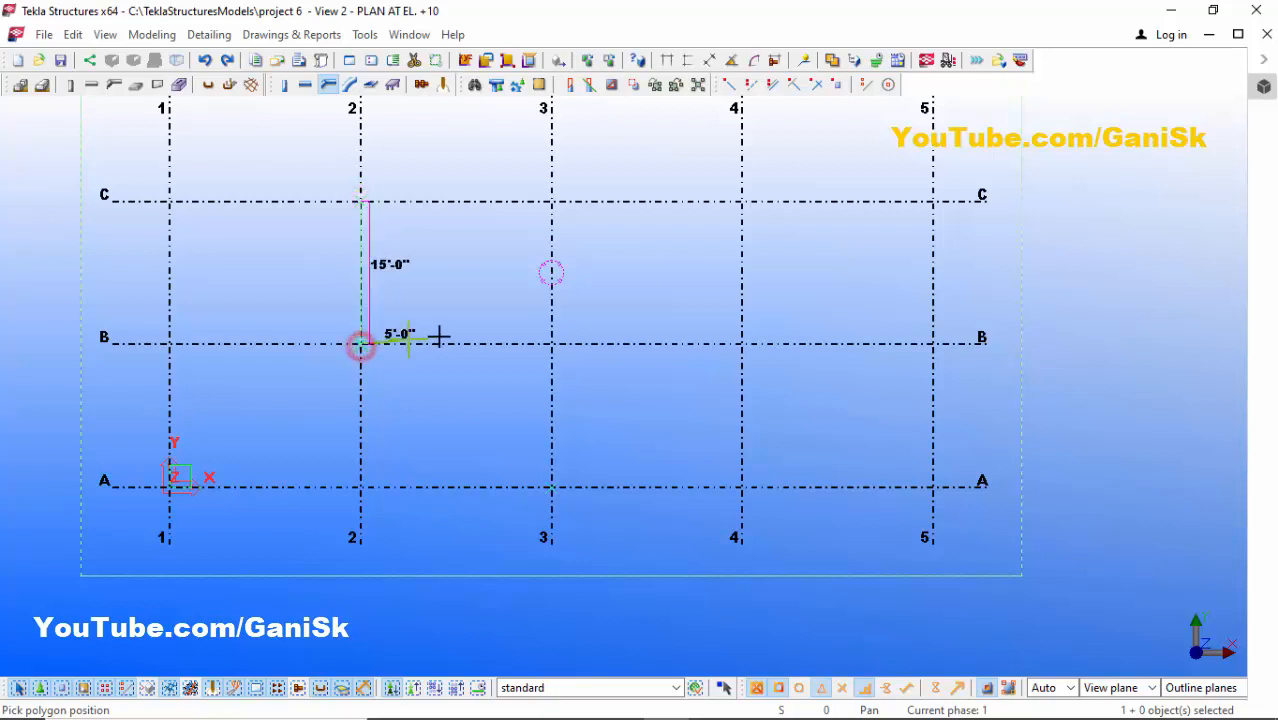
pyautogui.click(552, 344)
pyautogui.scroll(1, 550, 487)
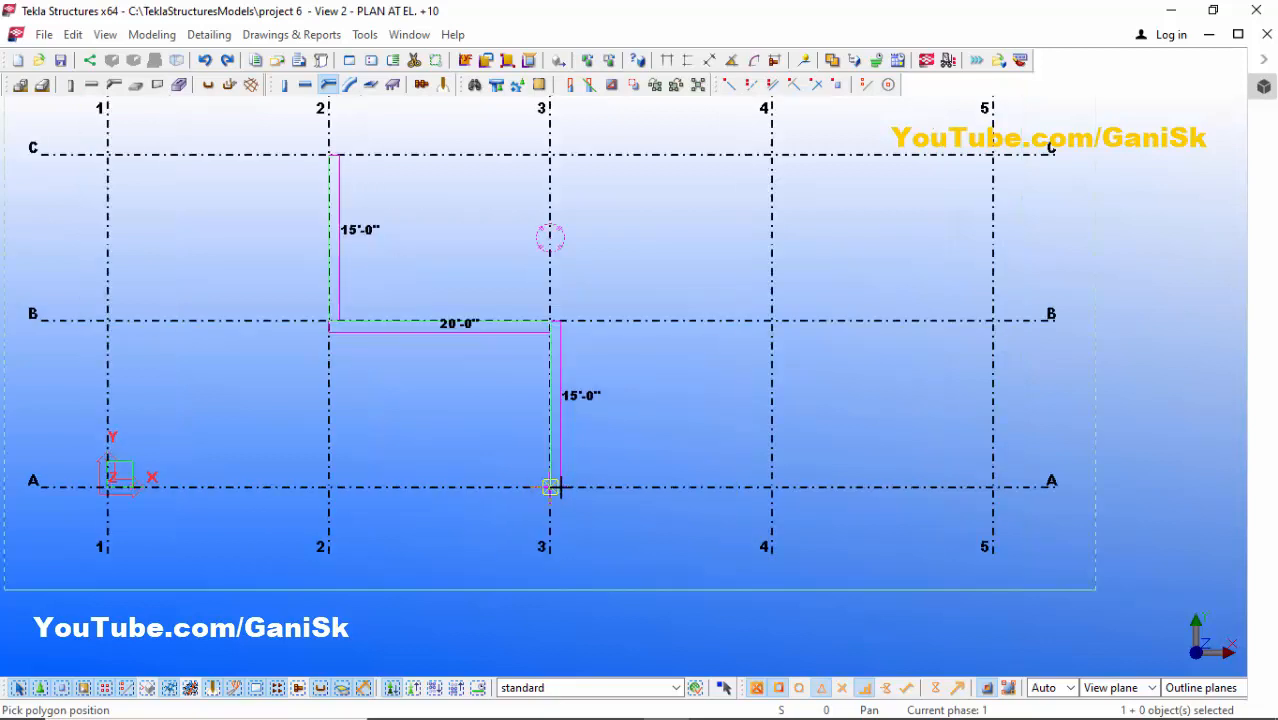
pyautogui.click(552, 487)
pyautogui.scroll(1, 550, 487)
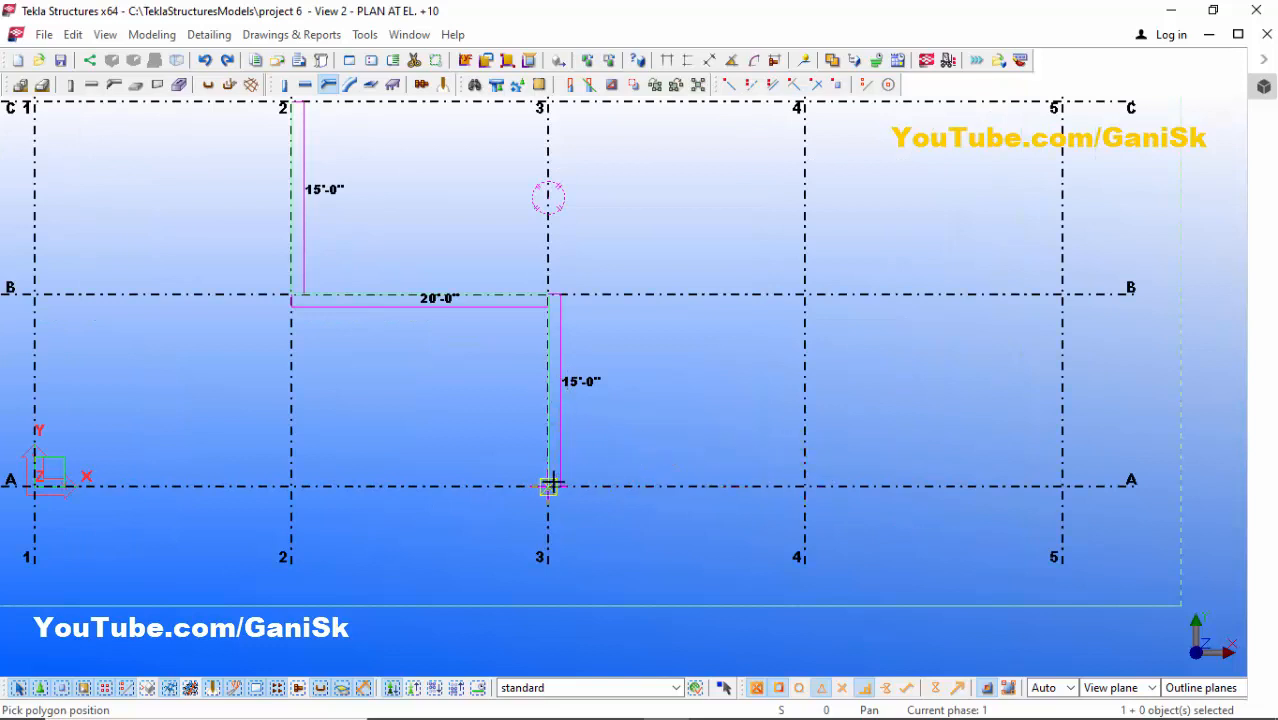
pyautogui.scroll(3, 562, 485)
pyautogui.scroll(-1, 597, 470)
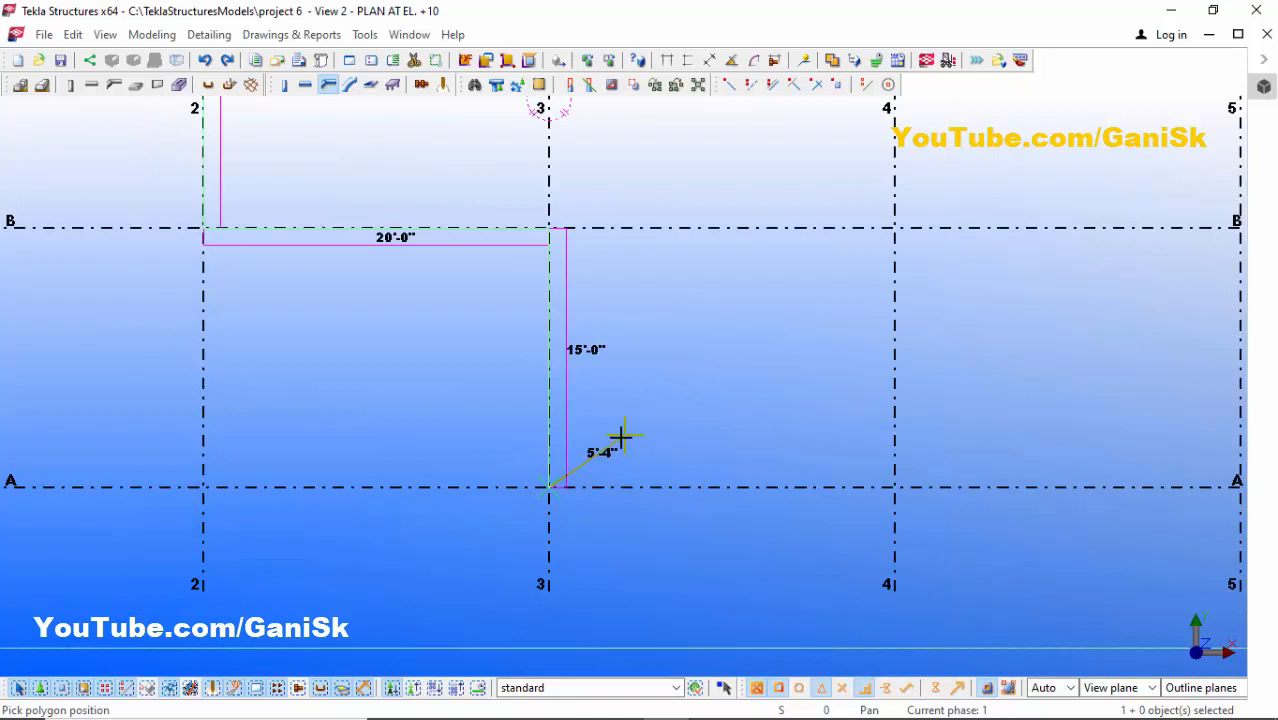
pyautogui.middleClick(620, 440)
pyautogui.scroll(-2, 600, 420)
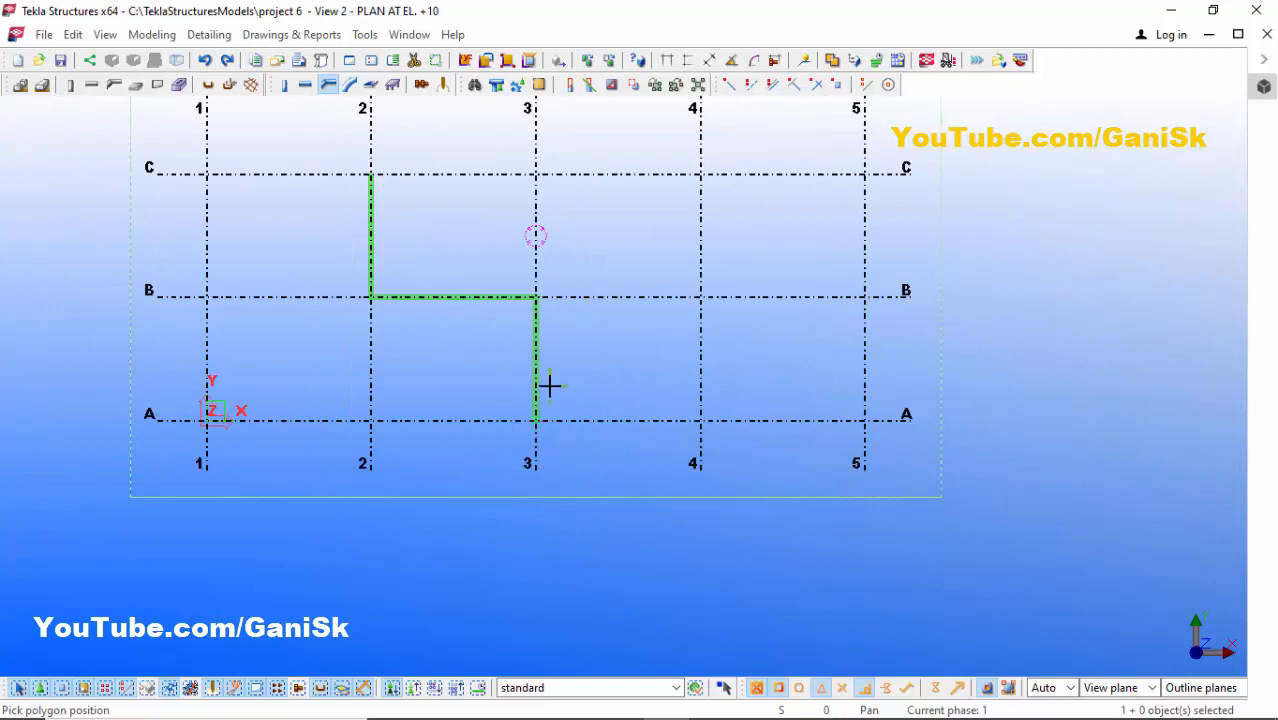
pyautogui.rightClick(614, 210)
pyautogui.click(633, 220)
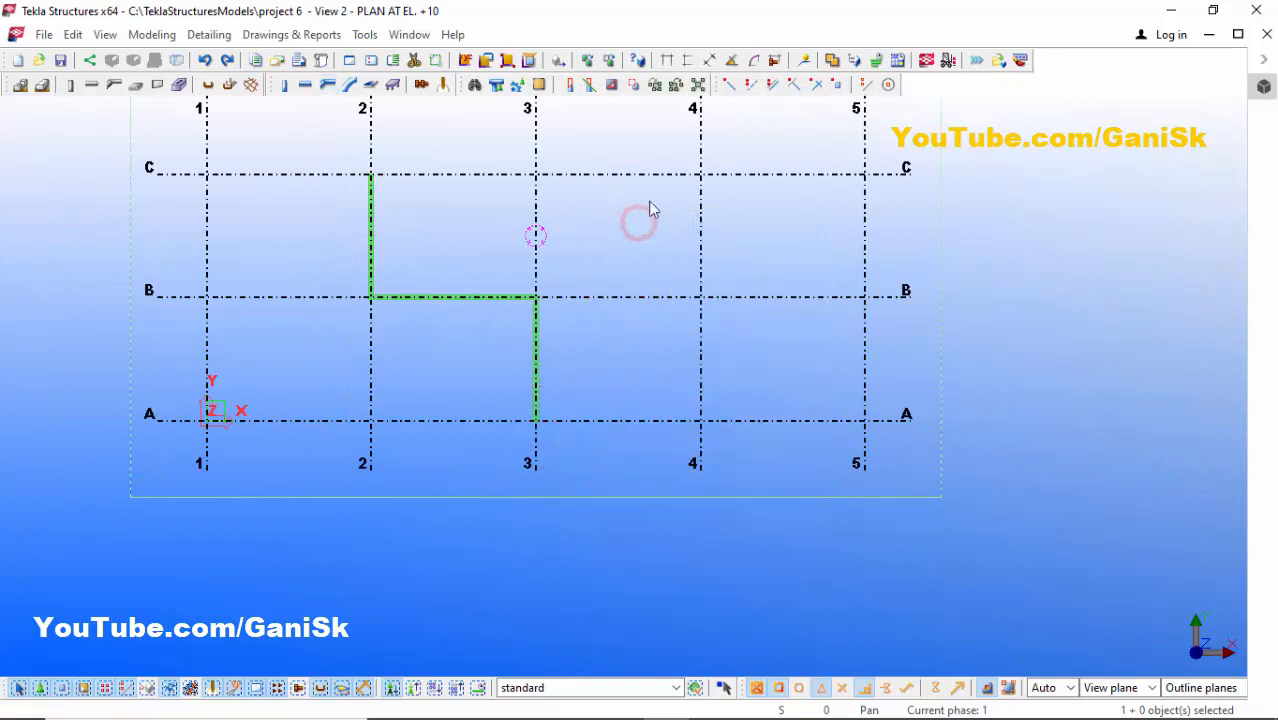
# - Switch to the 3d view to inspect the new polybeam
pyautogui.click(409, 34)
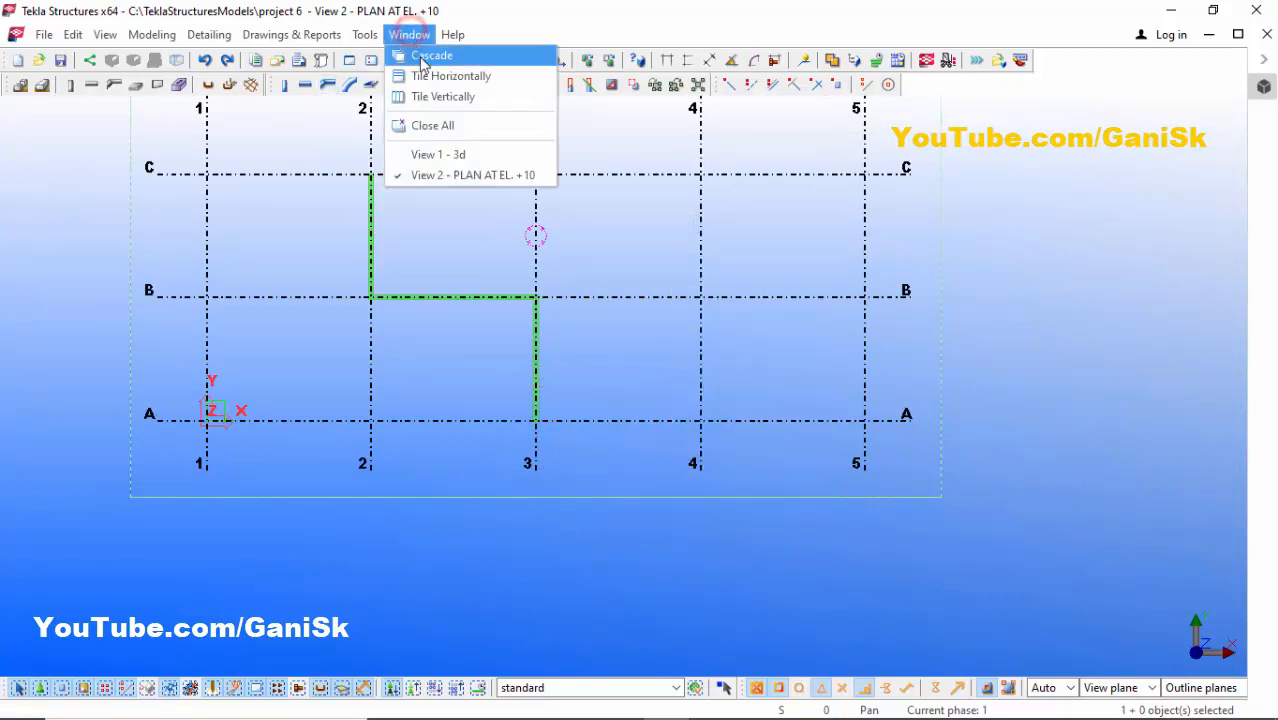
pyautogui.click(452, 156)
pyautogui.scroll(4, 508, 435)
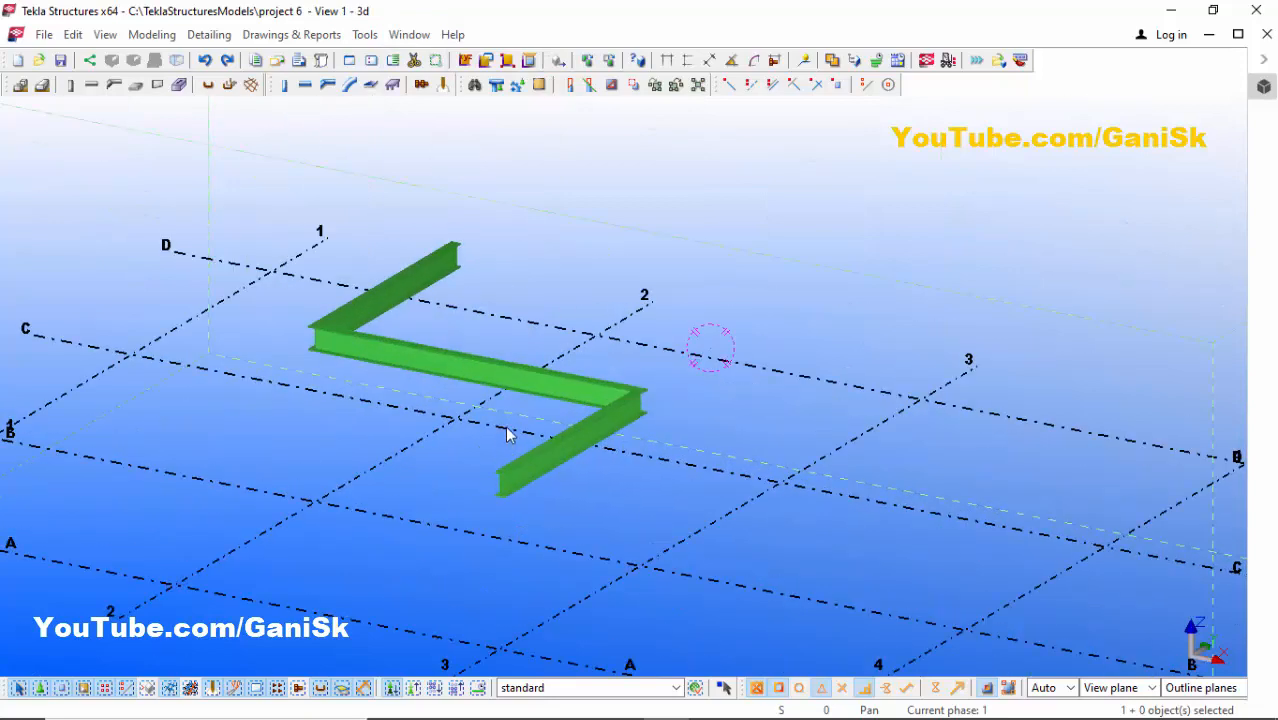
# - Examine the polybeam from different angles in the 3d view
pyautogui.scroll(1, 510, 424)
pyautogui.scroll(-2, 515, 418)
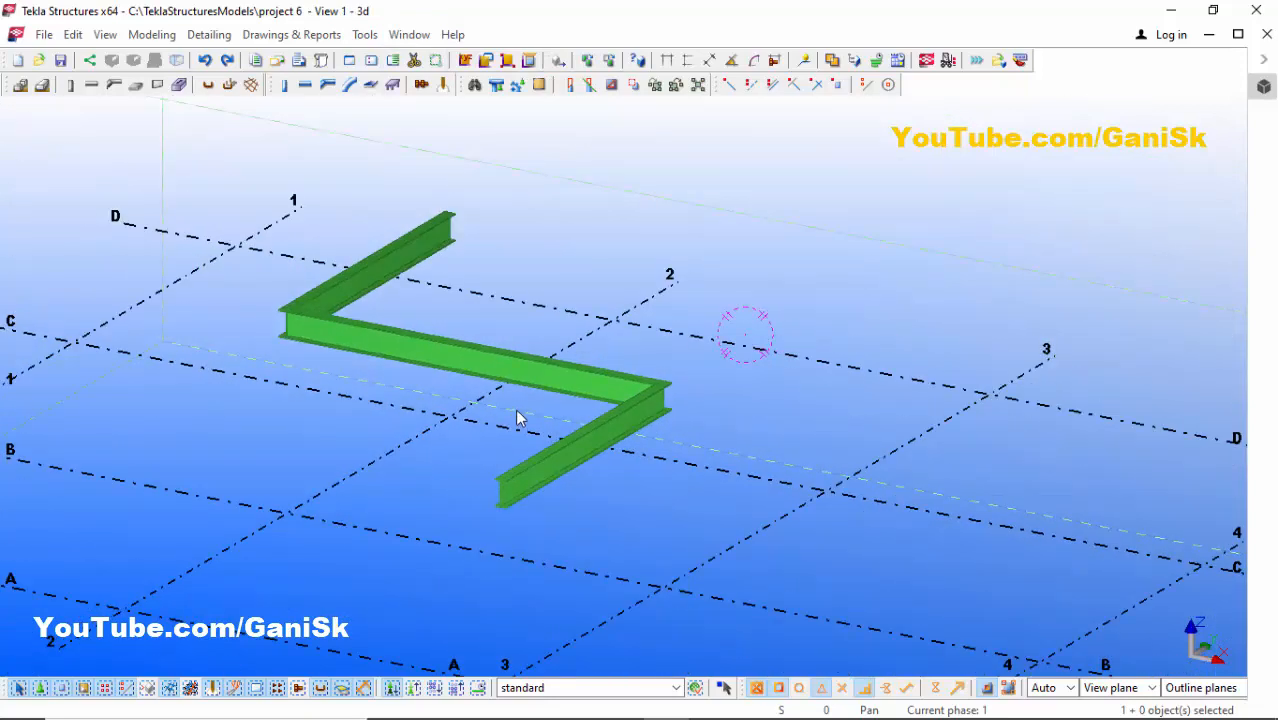
pyautogui.press('v')
pyautogui.scroll(1, 507, 361)
pyautogui.click(501, 359)
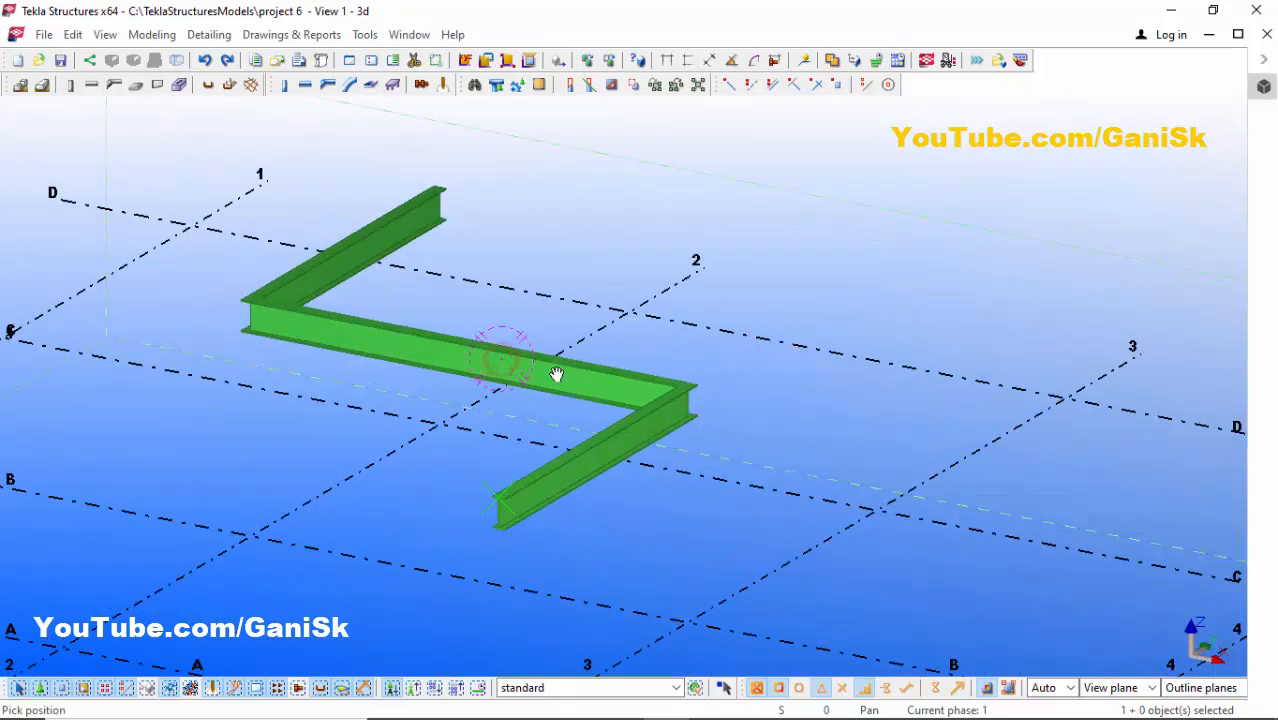
pyautogui.keyDown('ctrl'); pyautogui.moveTo(557, 374); pyautogui.dragTo(425, 379, button='middle'); pyautogui.keyUp('ctrl')
pyautogui.scroll(-1, 425, 379)
pyautogui.rightClick(503, 217)
pyautogui.click(516, 229)
pyautogui.scroll(2, 495, 265)
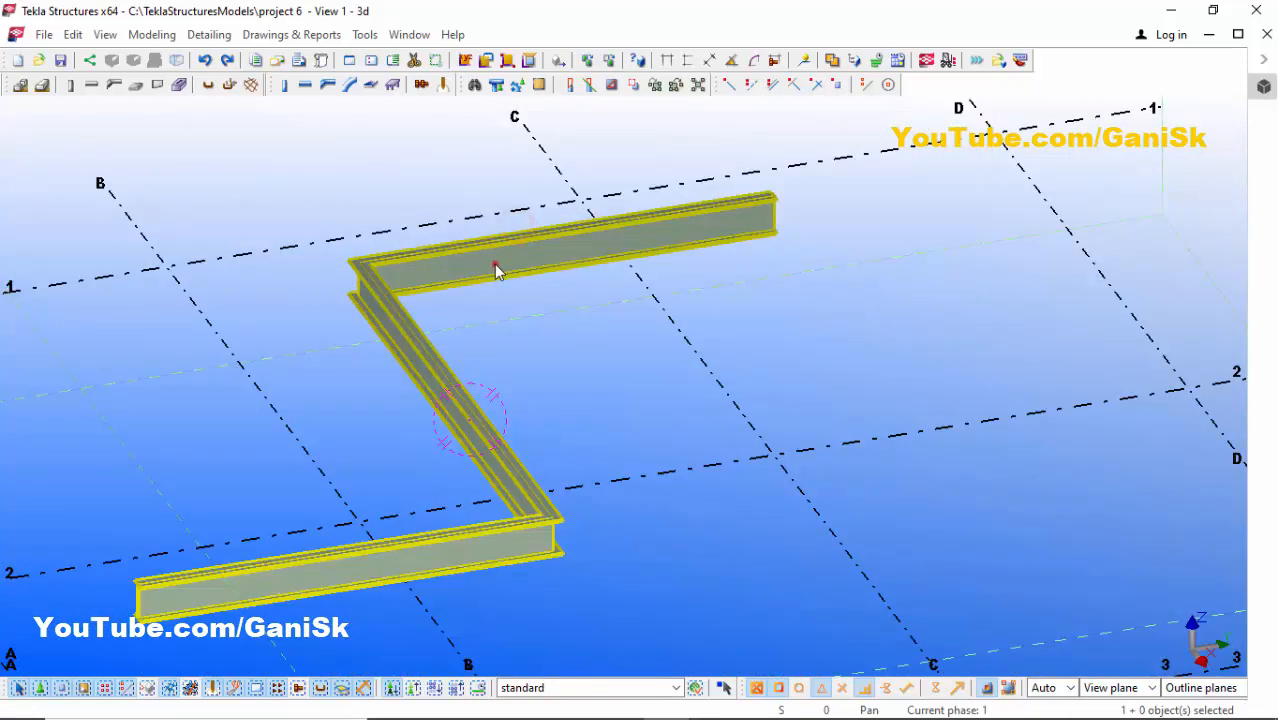
pyautogui.click(495, 265)
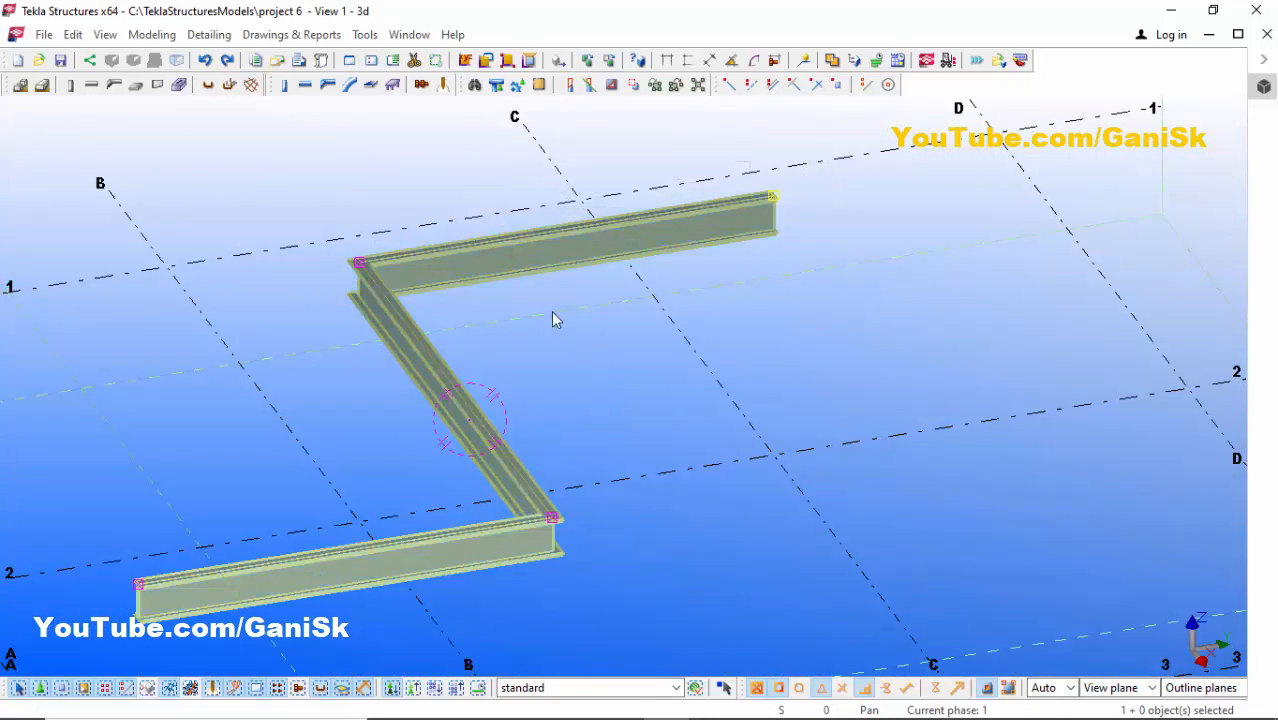
pyautogui.click(579, 356)
pyautogui.scroll(-3, 603, 338)
pyautogui.scroll(5, 493, 332)
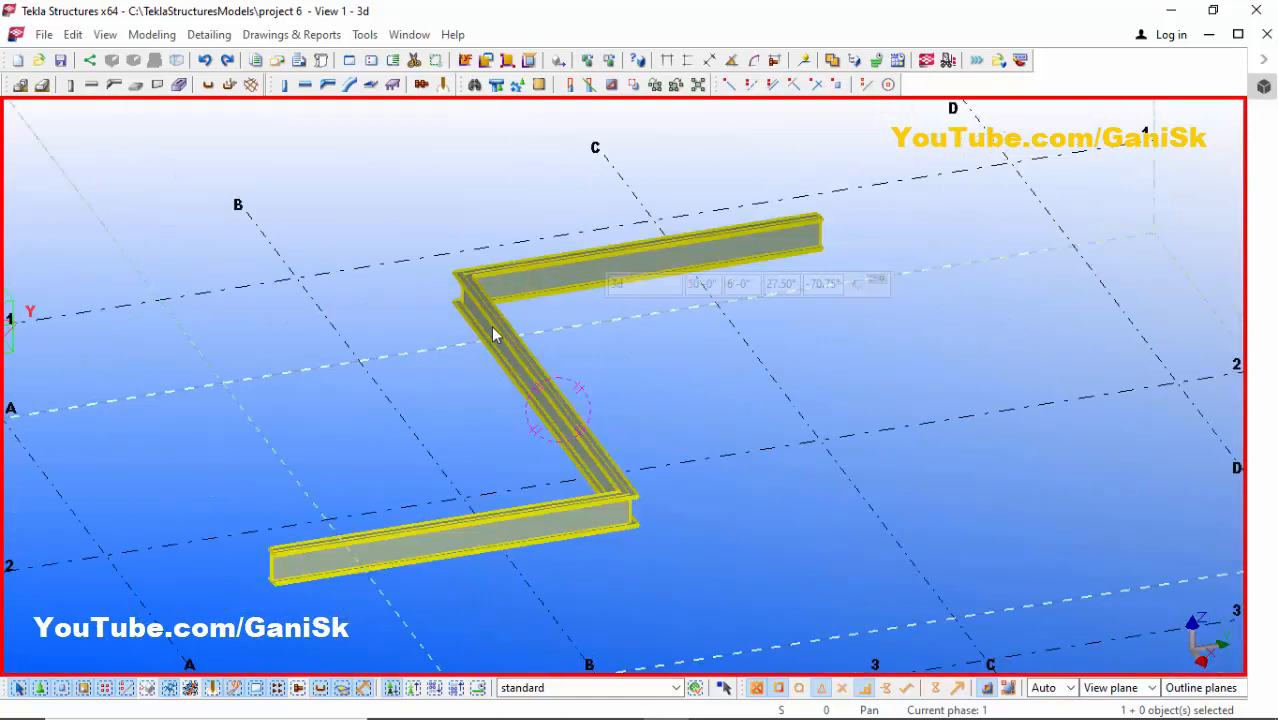
pyautogui.scroll(2, 510, 248)
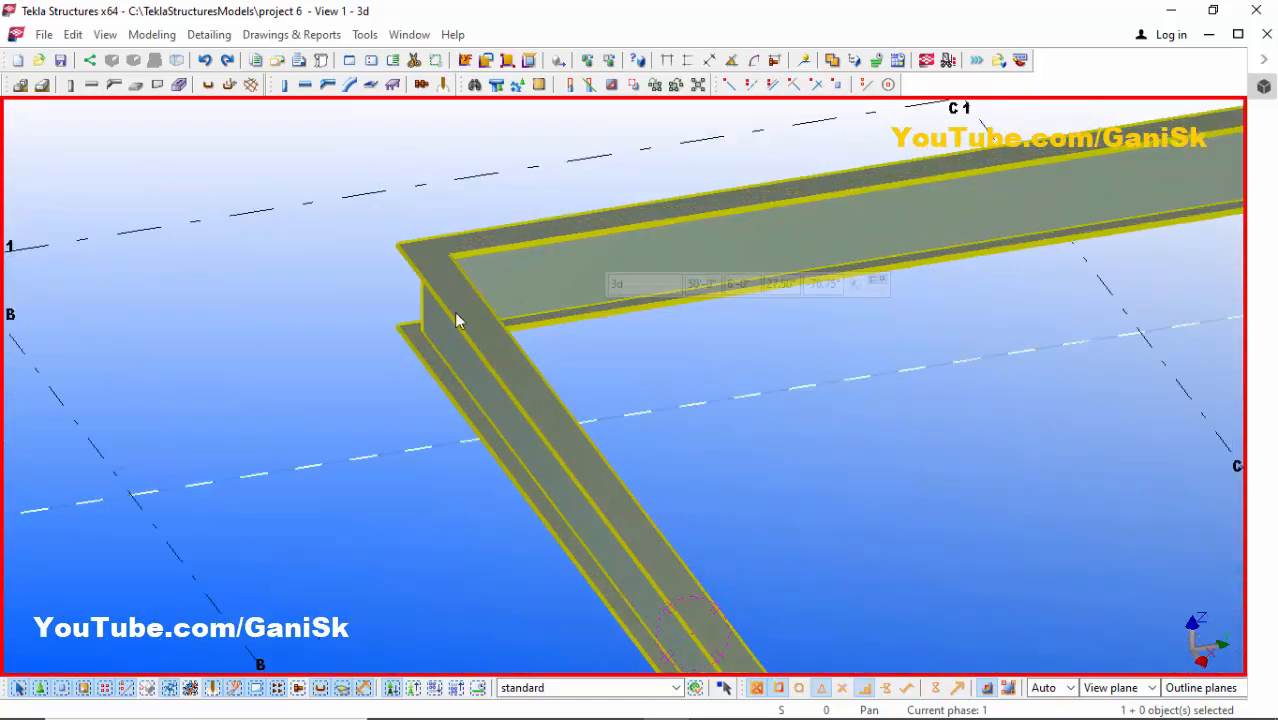
pyautogui.scroll(-2, 462, 309)
# - Open the chamfer properties of the polybeam's first bend and apply a rounded chamfer with x set to 2'
pyautogui.click(484, 329)
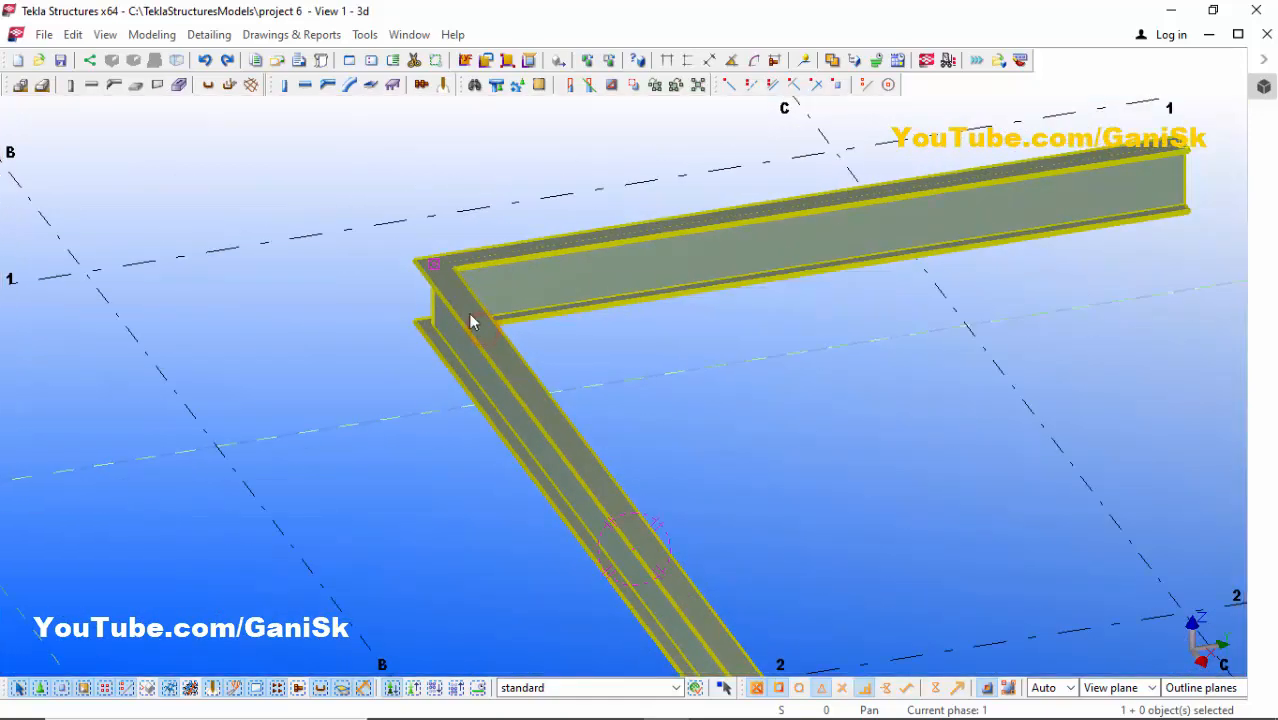
pyautogui.scroll(2, 435, 268)
pyautogui.doubleClick(435, 264)
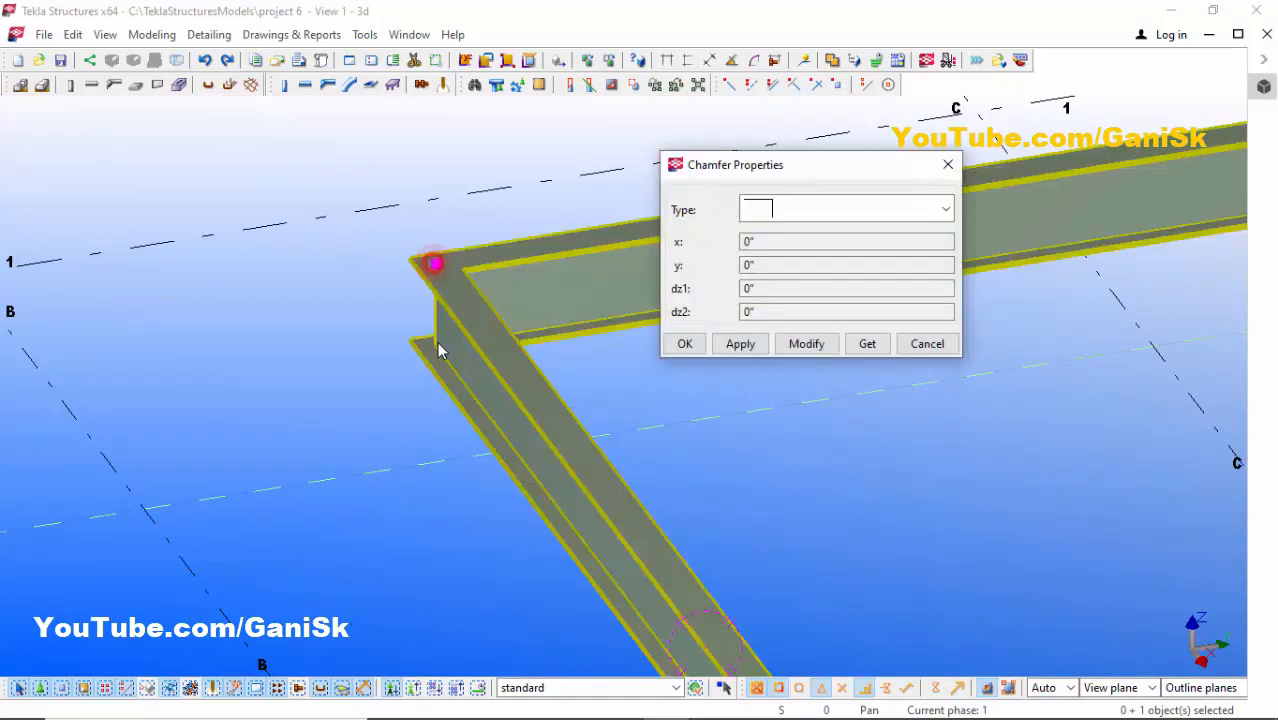
pyautogui.moveTo(748, 170); pyautogui.dragTo(789, 197)
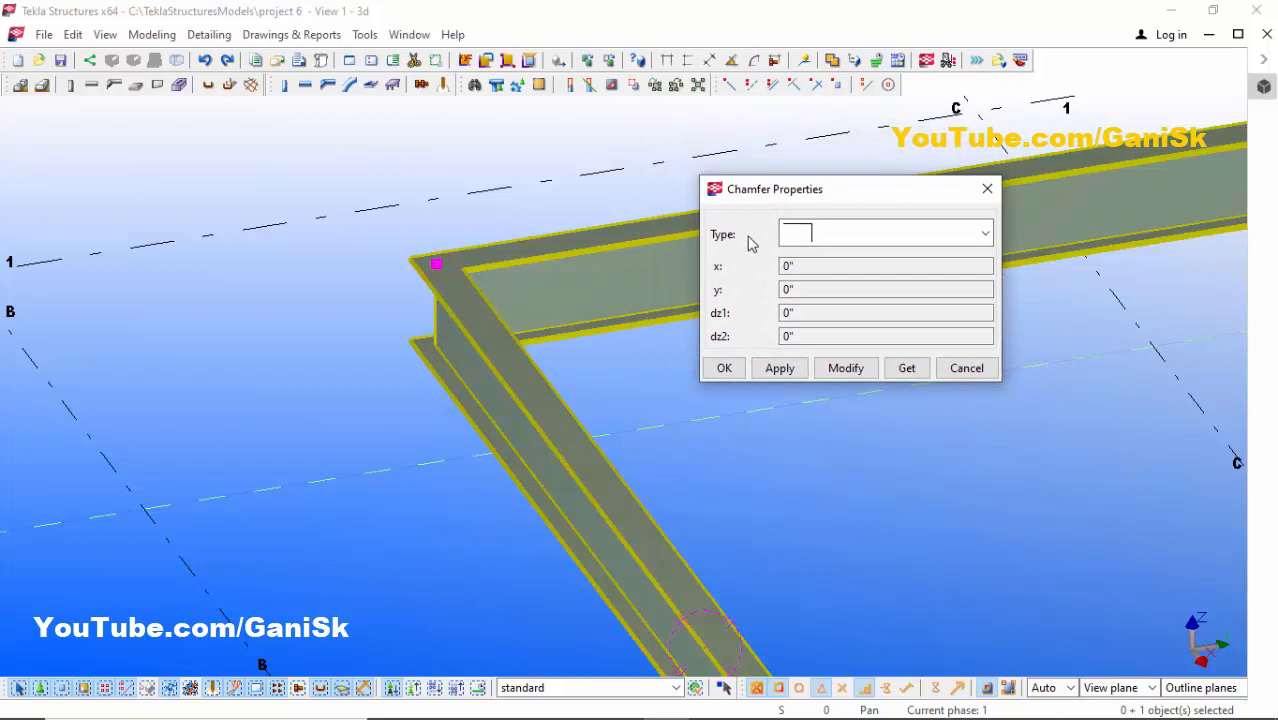
pyautogui.click(842, 236)
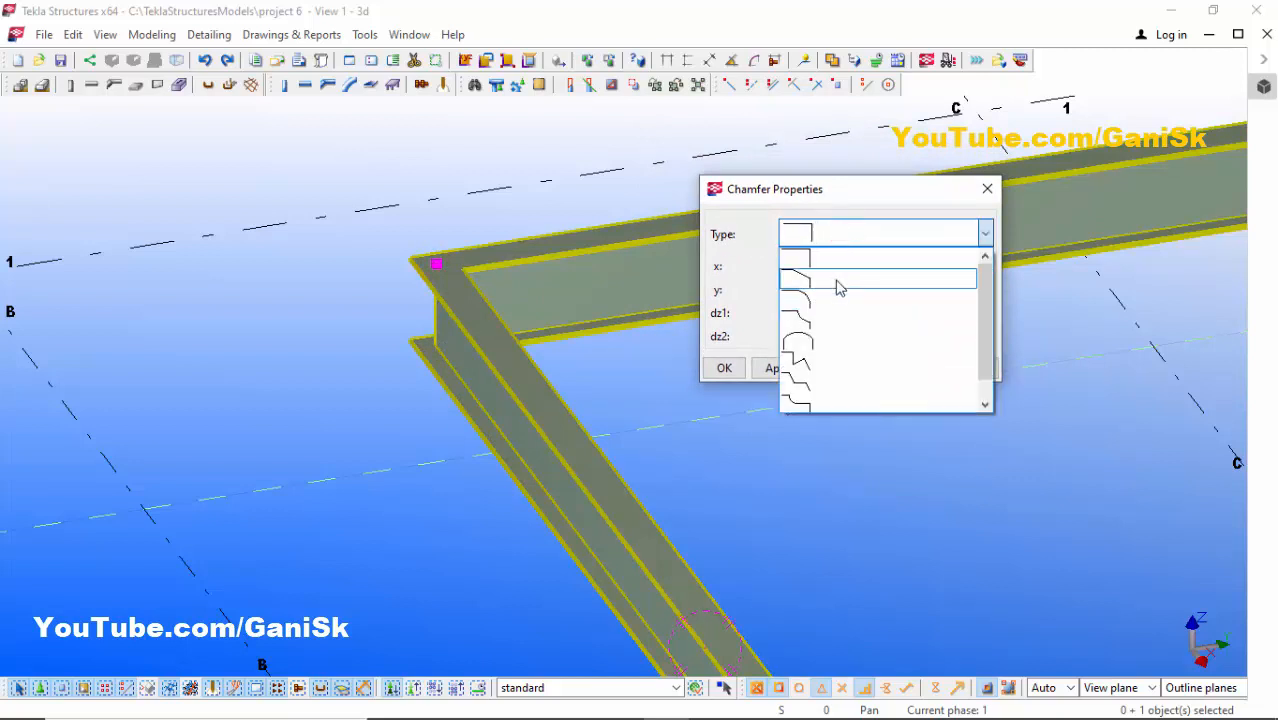
pyautogui.click(813, 304)
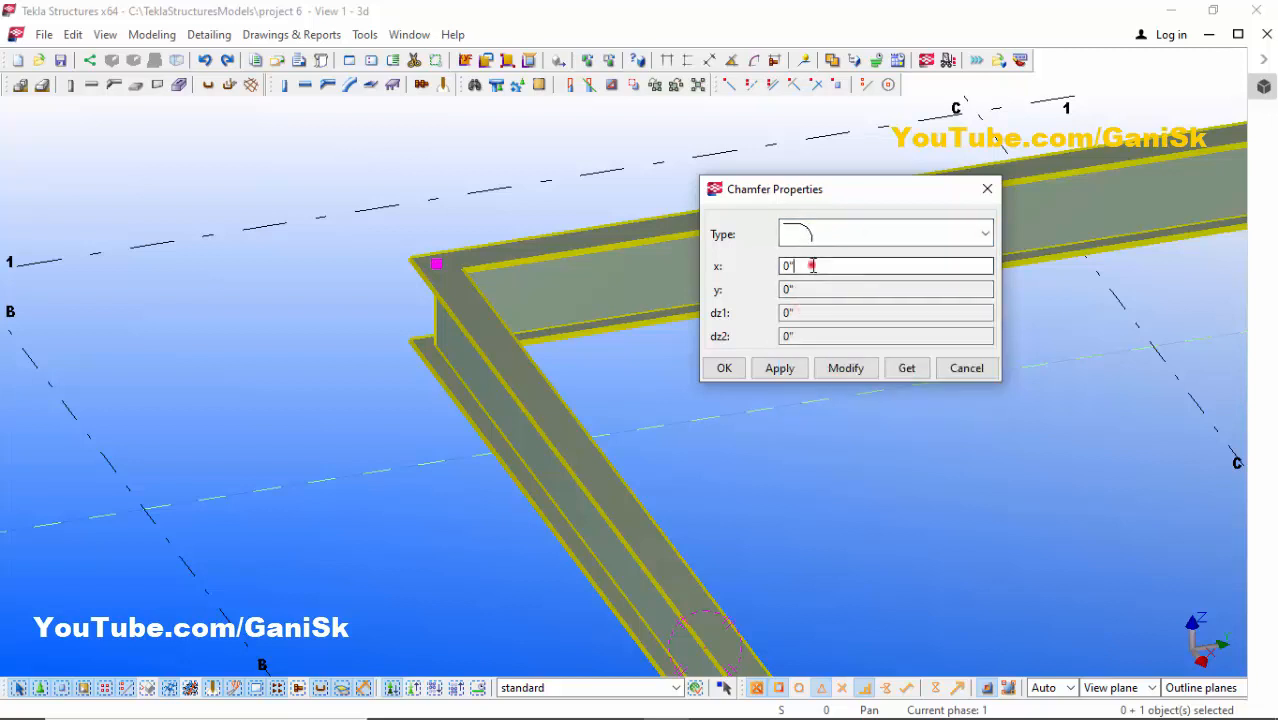
pyautogui.doubleClick(811, 264)
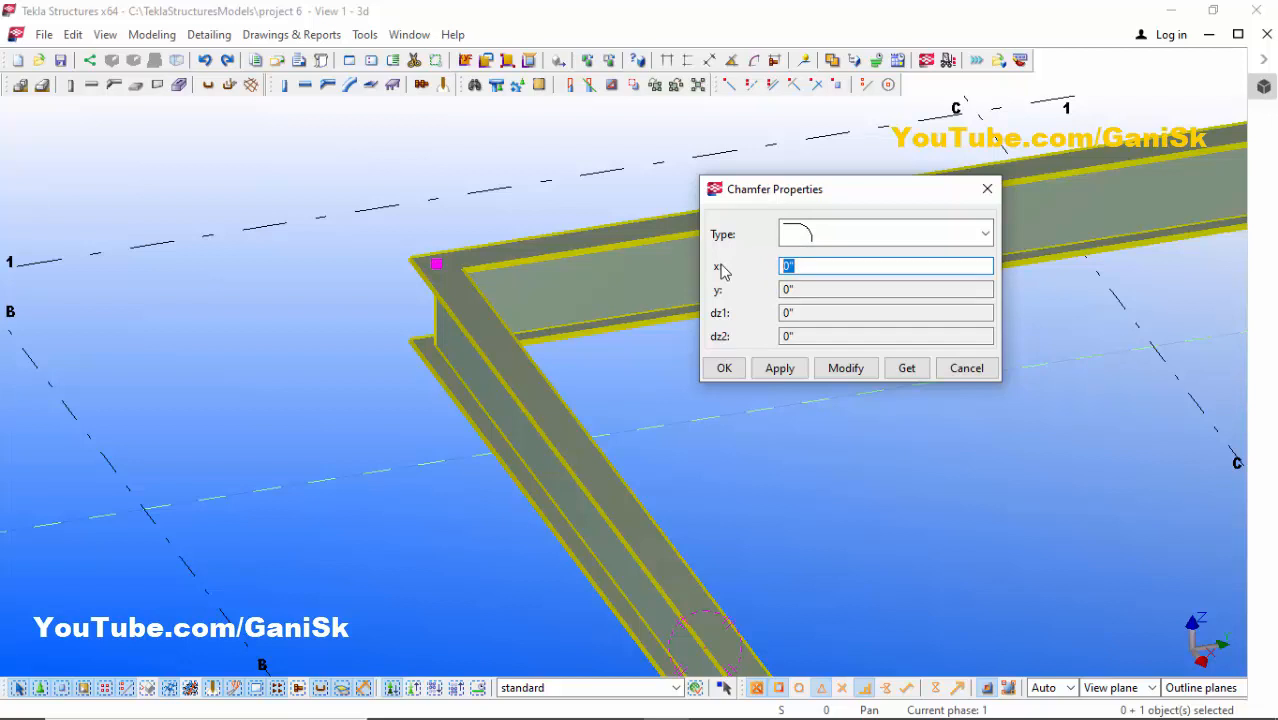
pyautogui.write("2'")
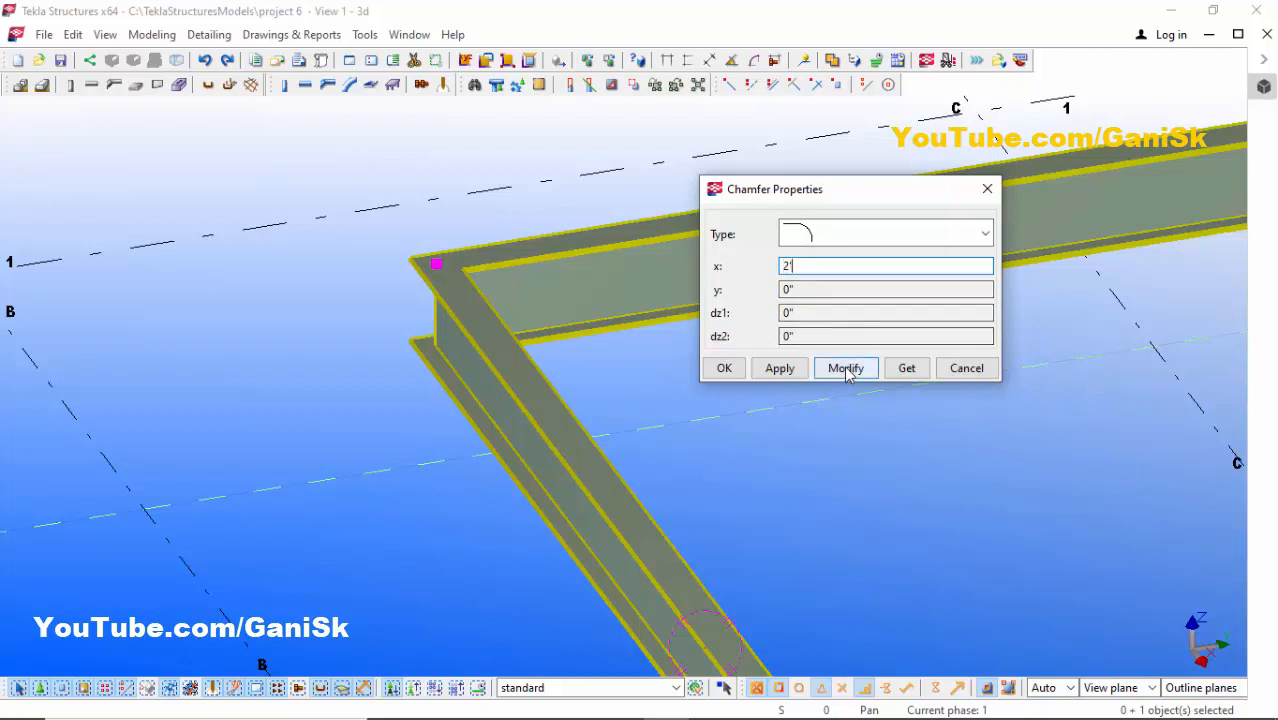
pyautogui.click(845, 368)
# - Set the rounded chamfer's x value at the first bend to 3' and close the dialog
pyautogui.scroll(-9, 404, 297)
pyautogui.scroll(13, 440, 287)
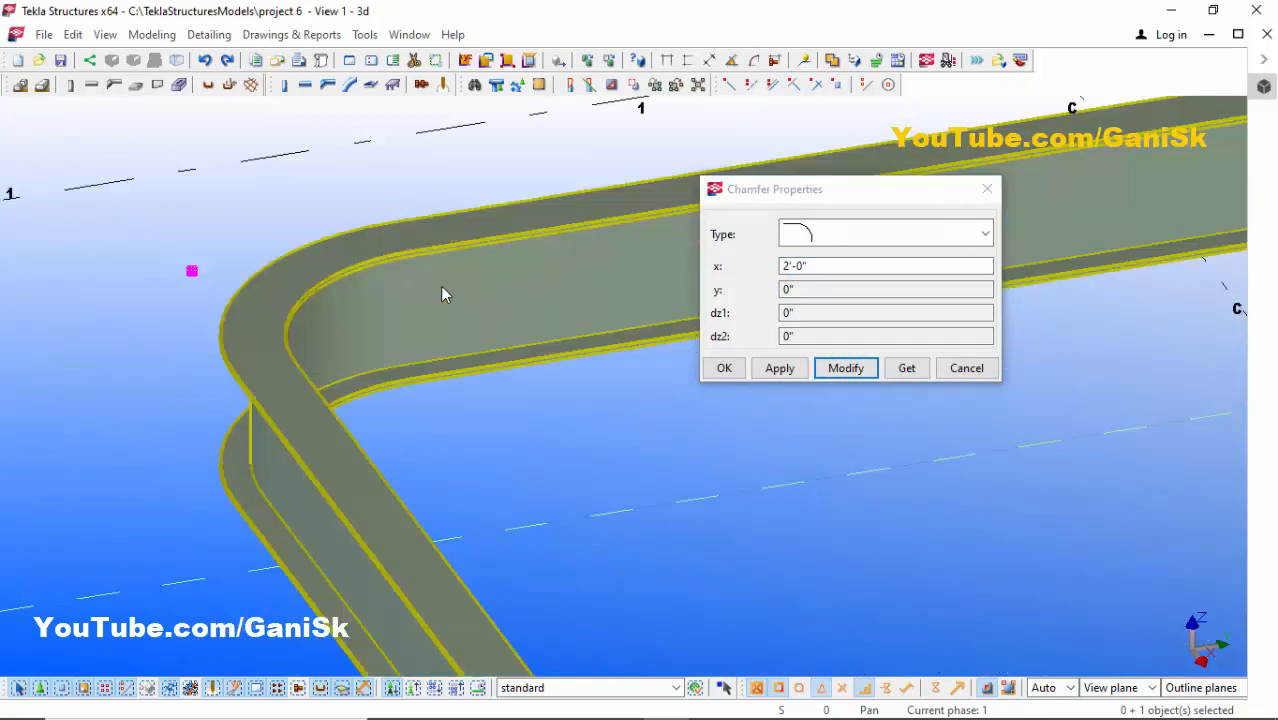
pyautogui.scroll(-6, 360, 260)
pyautogui.scroll(-5, 361, 285)
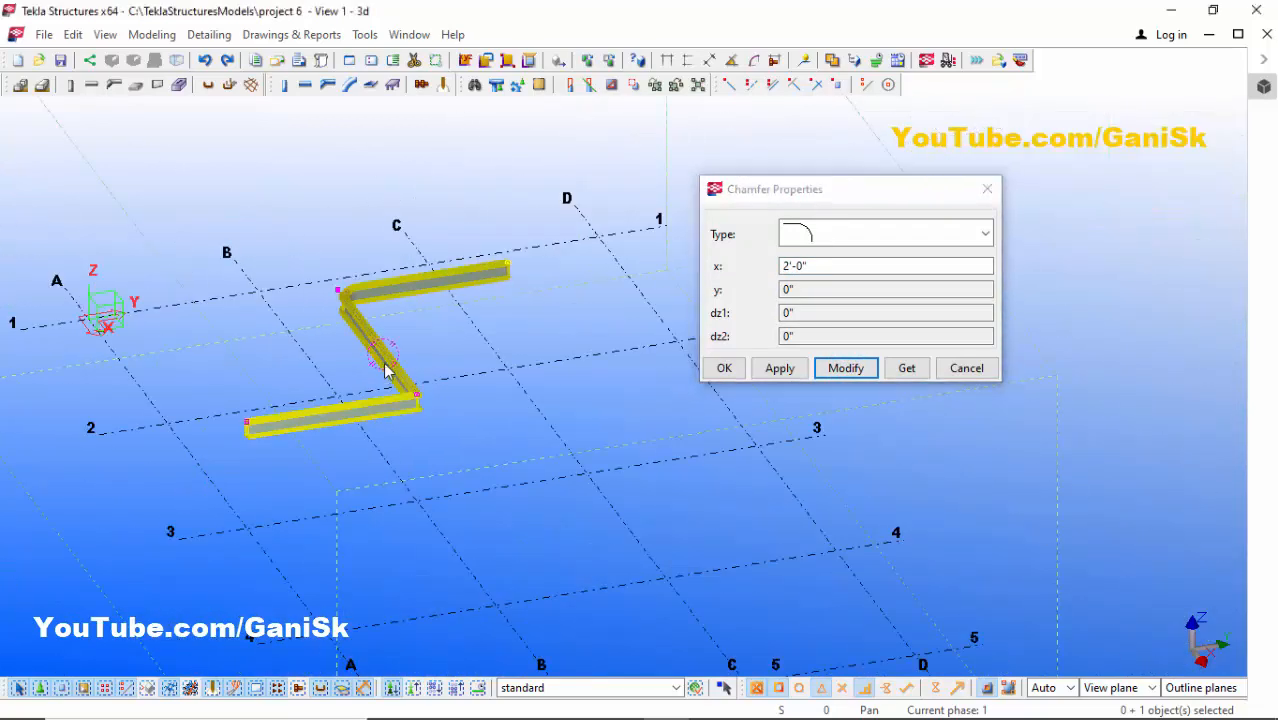
pyautogui.scroll(10, 325, 253)
pyautogui.scroll(-5, 300, 200)
pyautogui.scroll(8, 280, 160)
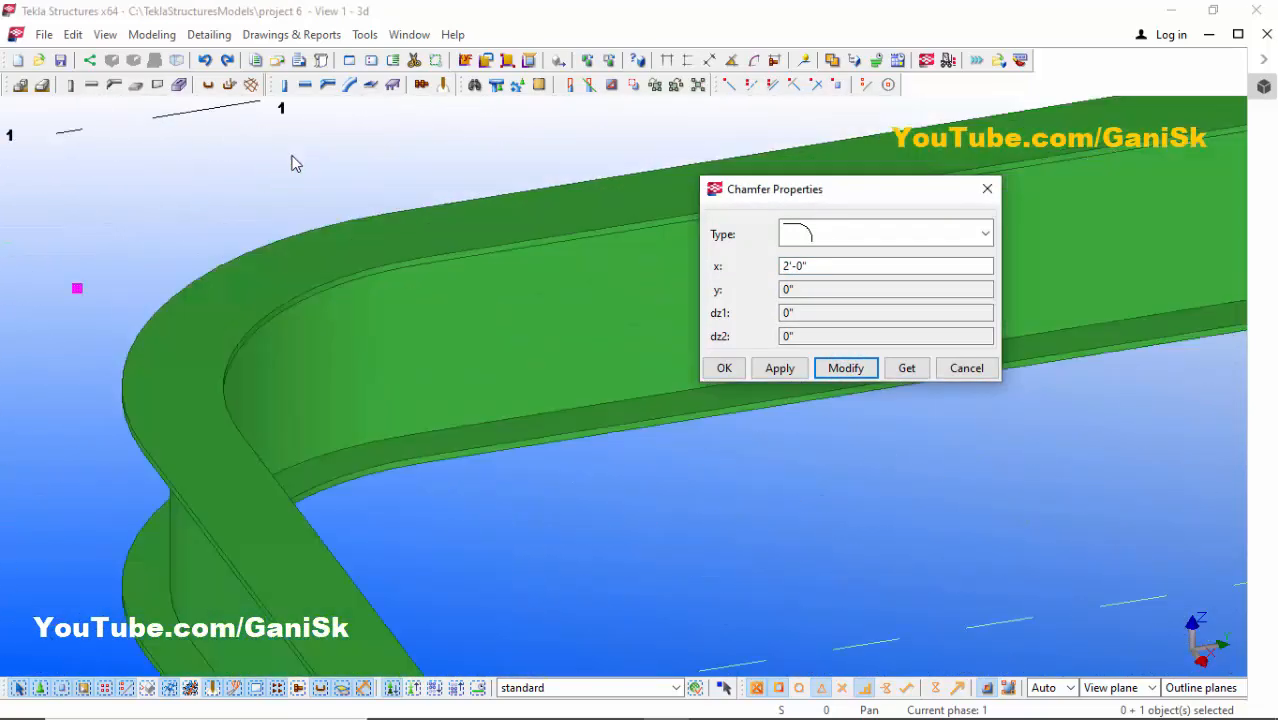
pyautogui.doubleClick(824, 266)
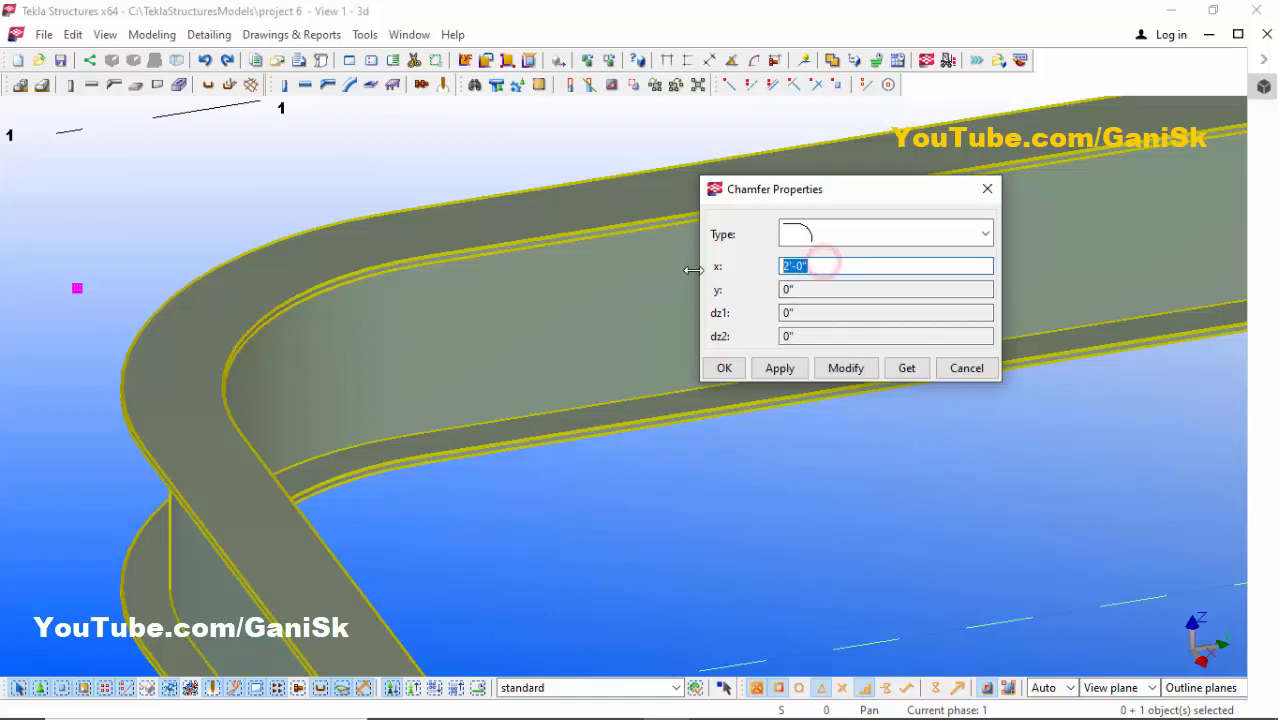
pyautogui.click(852, 370)
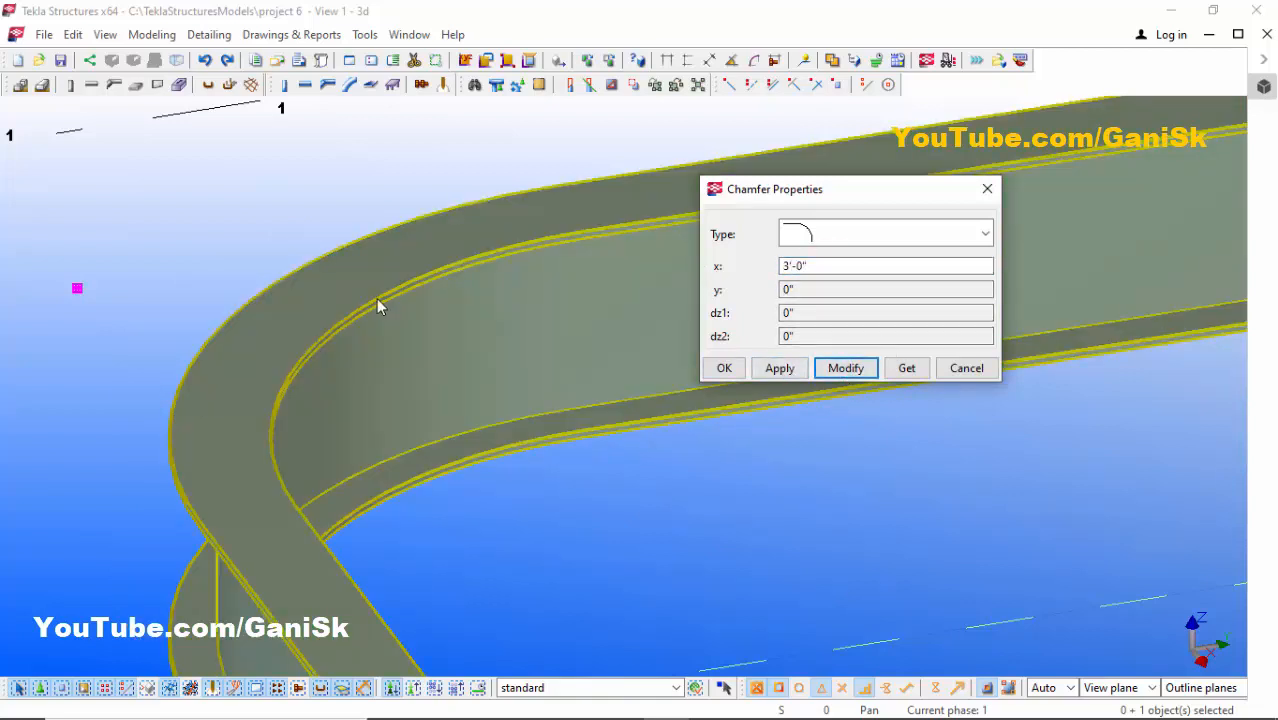
pyautogui.scroll(-3, 376, 298)
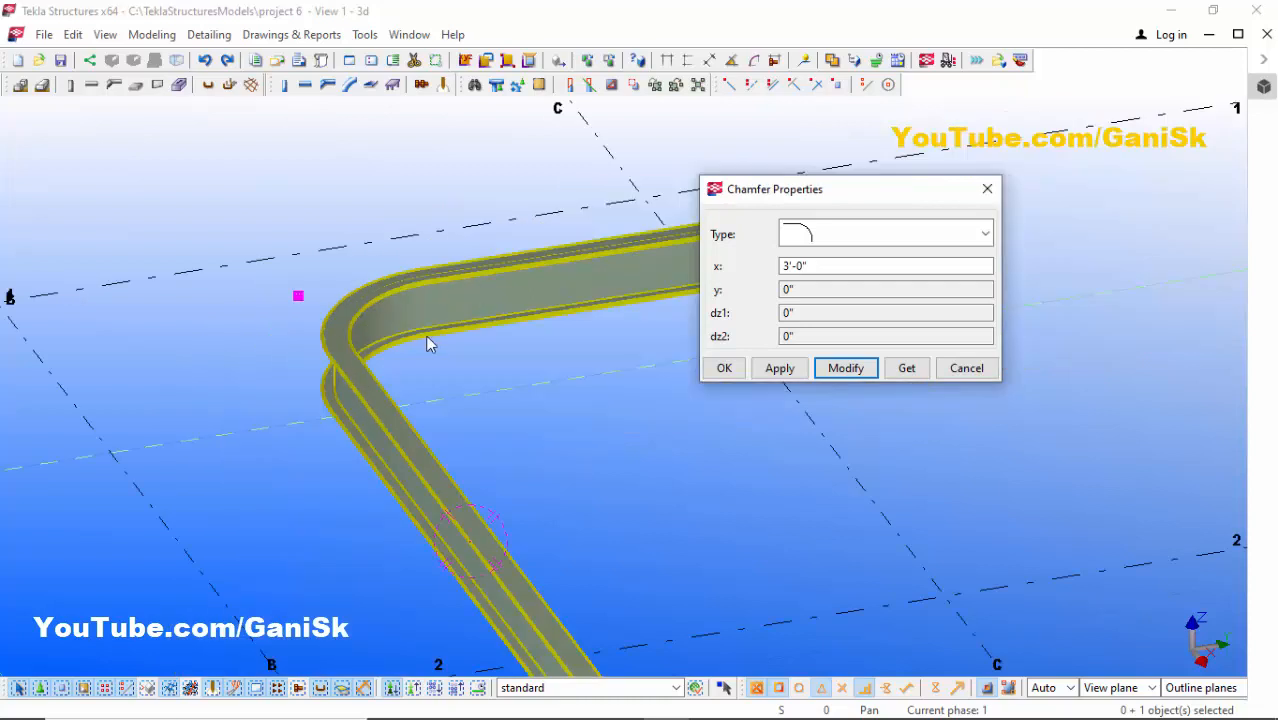
pyautogui.click(726, 368)
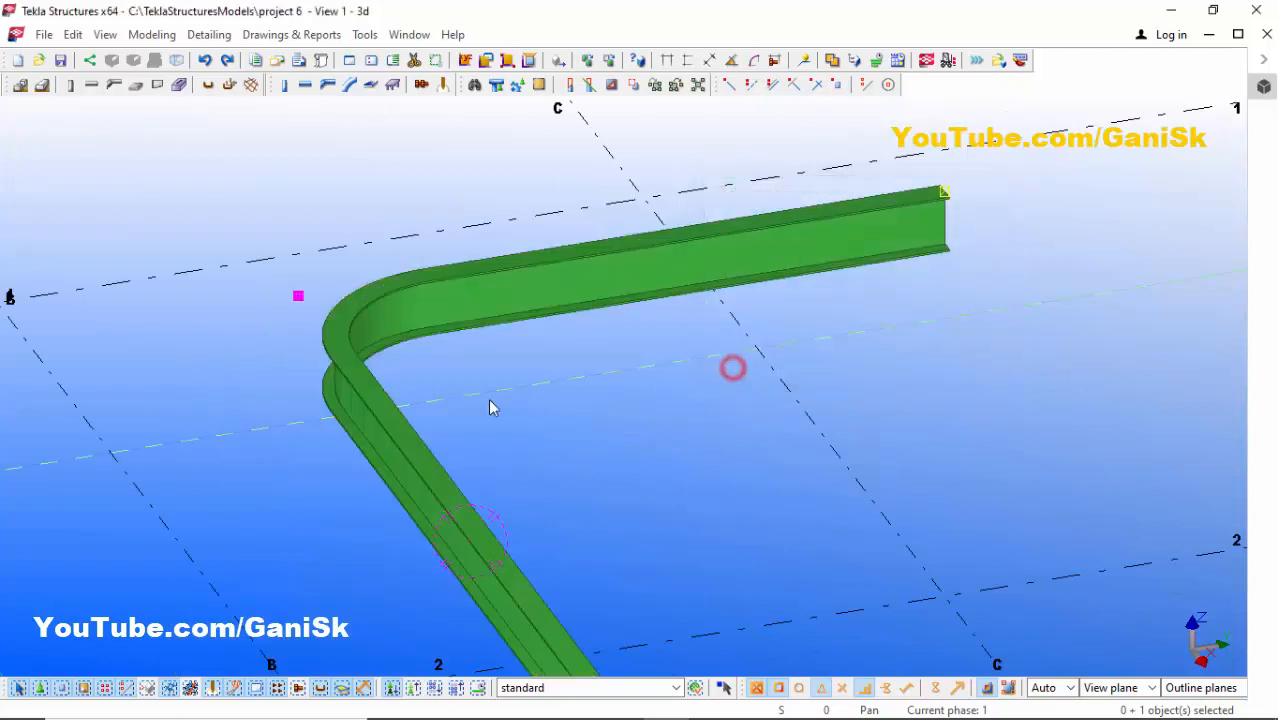
# - Redraw the 3d view and inspect the rounded bend and the polybeam's second bend
pyautogui.click(490, 407)
pyautogui.rightClick(485, 375)
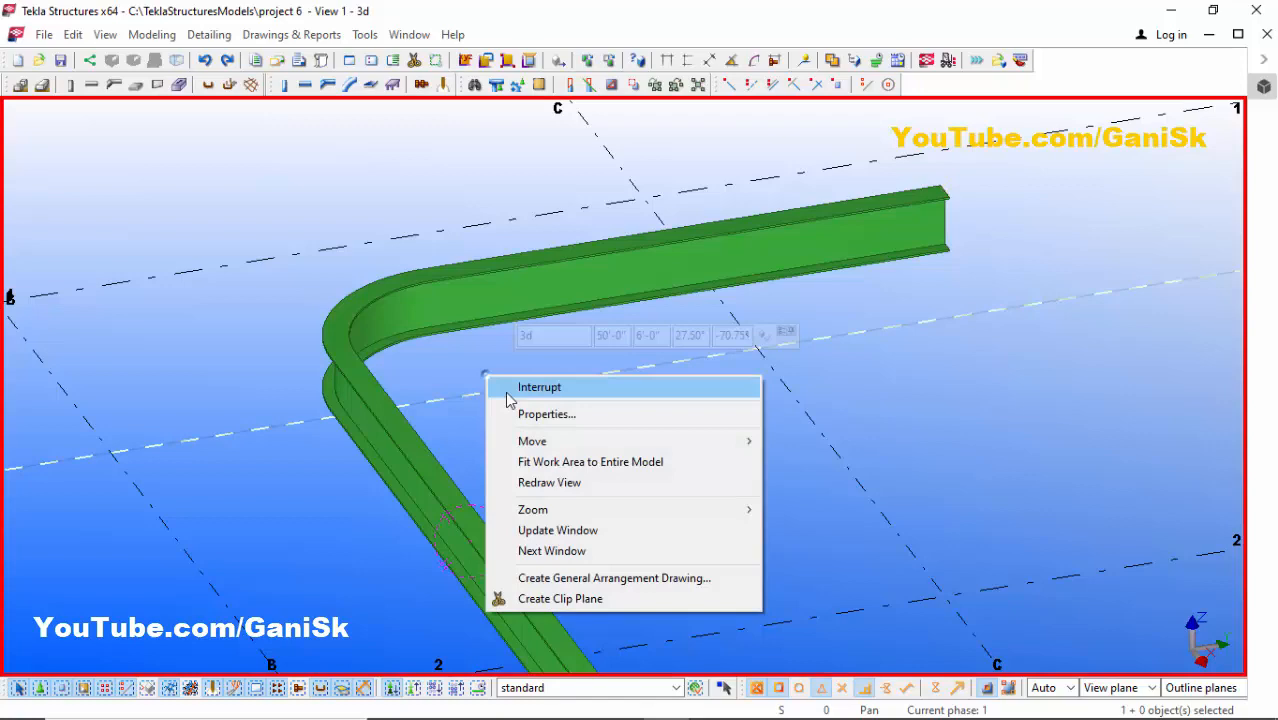
pyautogui.click(541, 483)
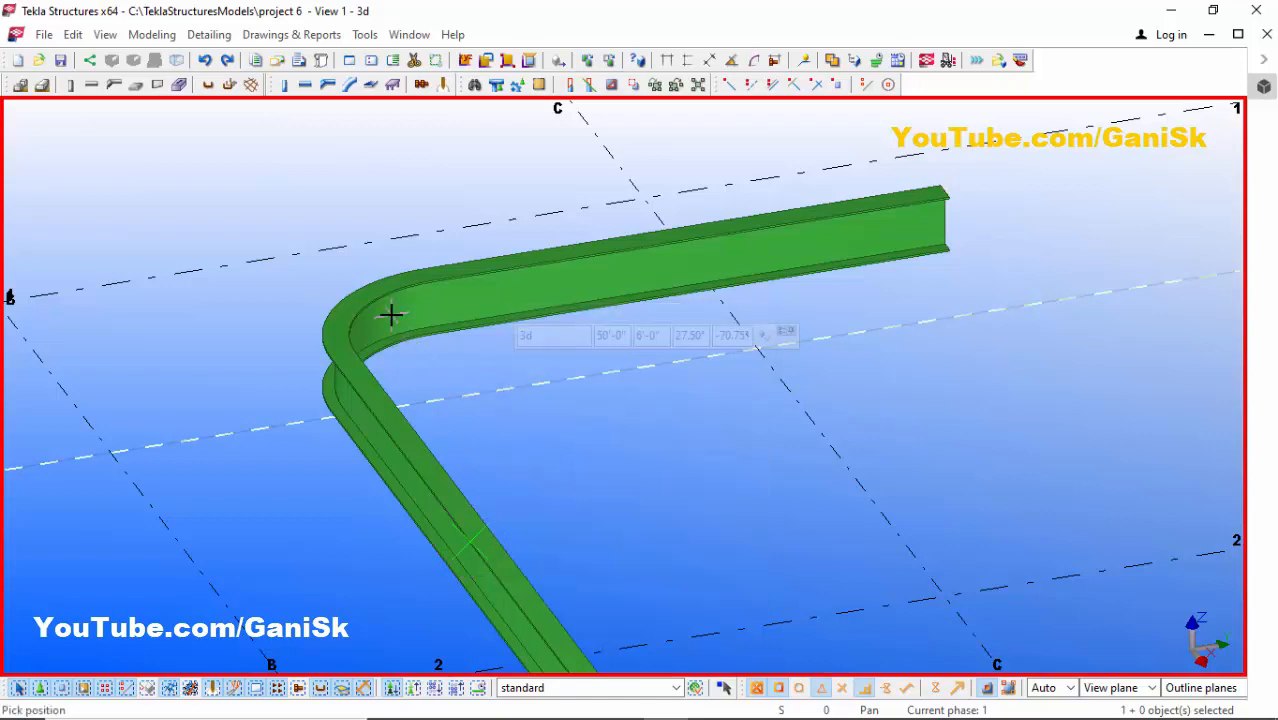
pyautogui.moveTo(391, 314)
pyautogui.keyDown('ctrl'); pyautogui.mouseDown(button='middle')
pyautogui.moveTo(380, 362)
pyautogui.moveTo(534, 417)
pyautogui.moveTo(709, 436)
pyautogui.moveTo(253, 300)
pyautogui.mouseUp(button='middle'); pyautogui.keyUp('ctrl')
pyautogui.scroll(-3, 253, 300)
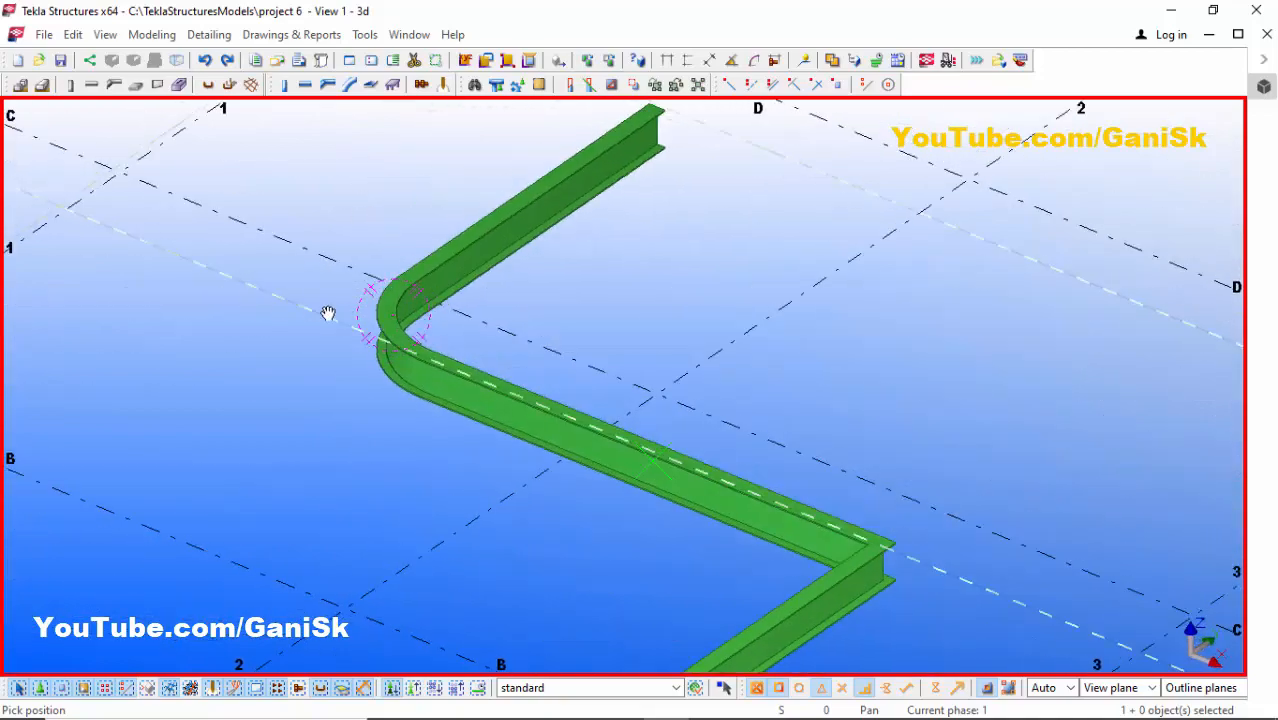
pyautogui.keyDown('ctrl'); pyautogui.moveTo(328, 314); pyautogui.dragTo(621, 364, button='middle'); pyautogui.keyUp('ctrl')
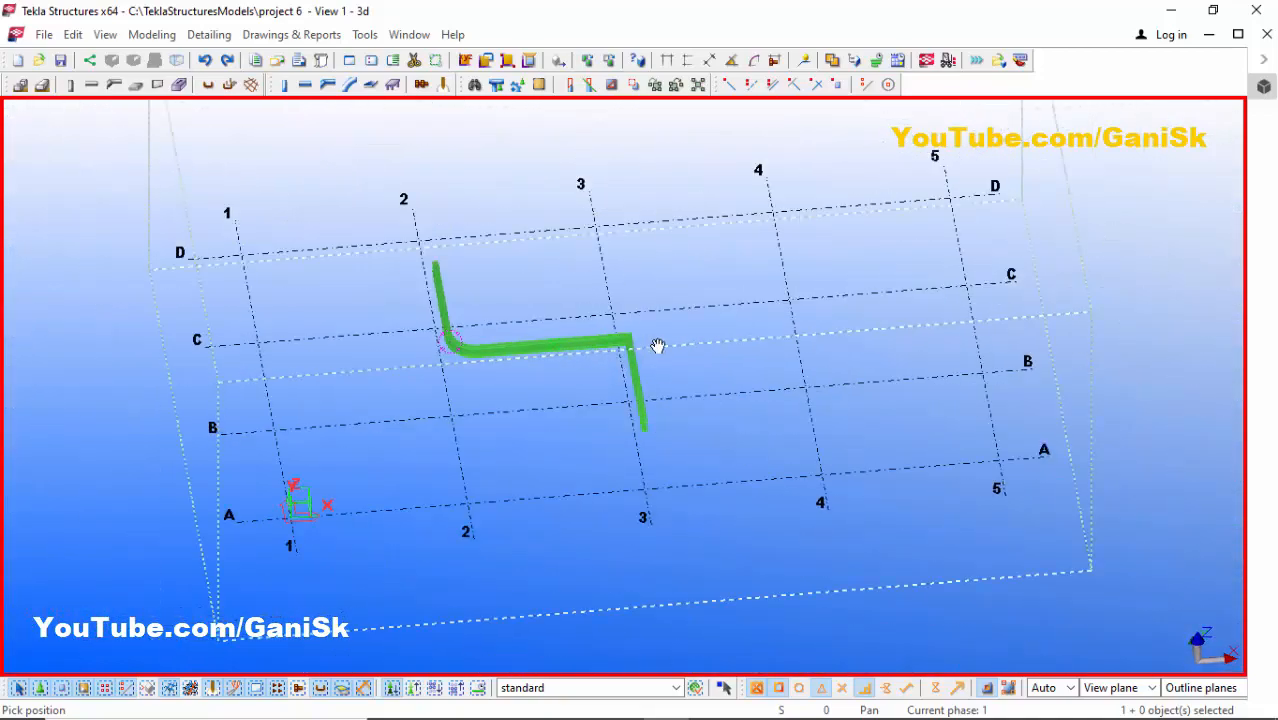
pyautogui.scroll(3, 630, 352)
pyautogui.scroll(-1, 595, 335)
pyautogui.scroll(5, 578, 305)
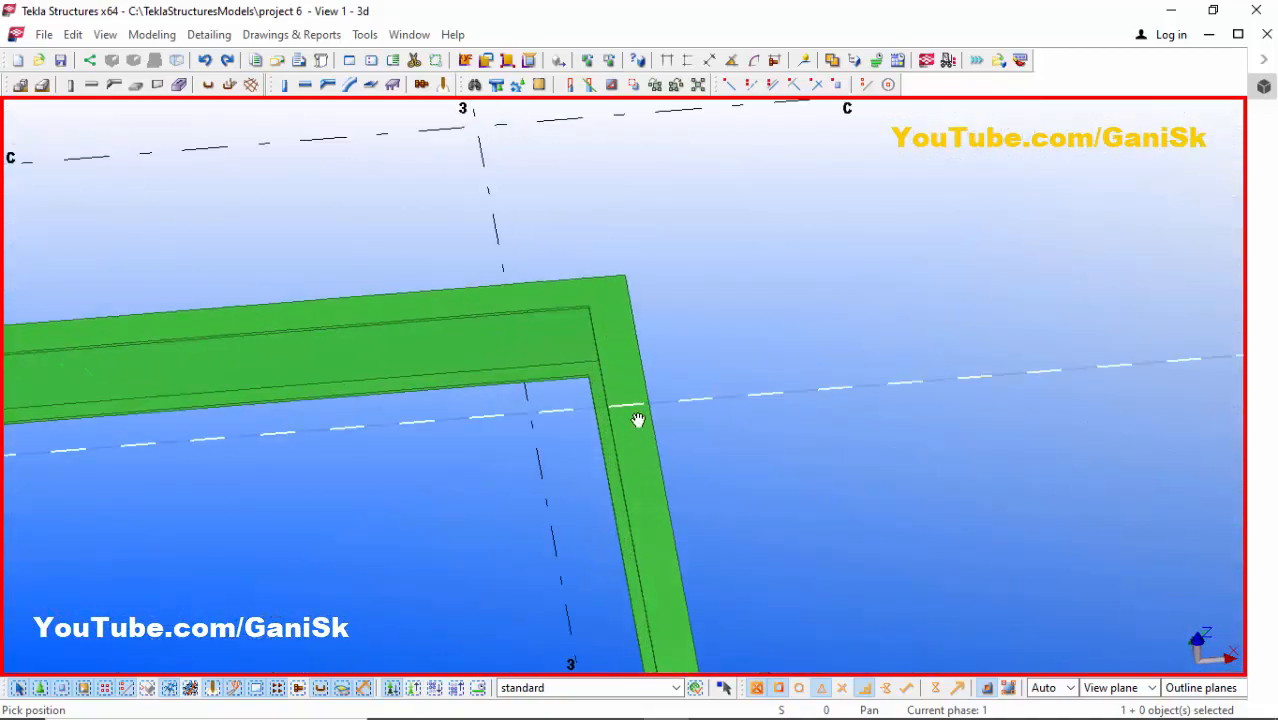
pyautogui.scroll(-1, 613, 321)
pyautogui.scroll(2, 617, 321)
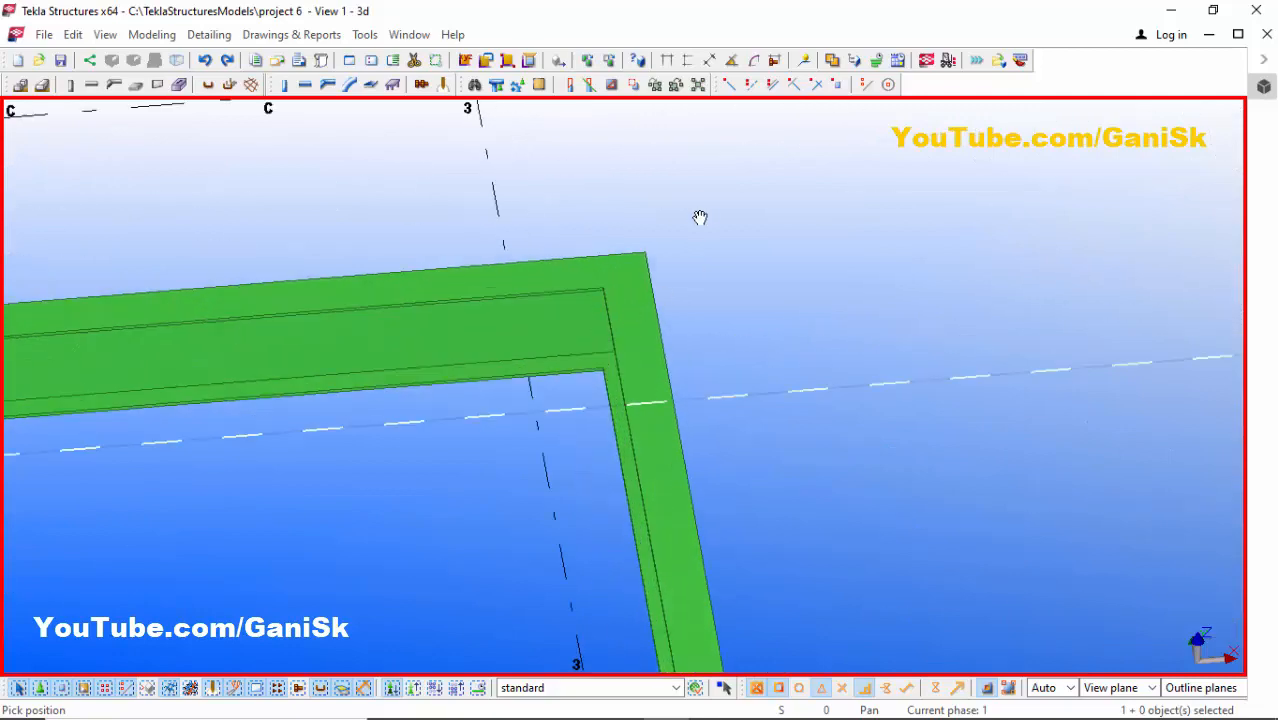
pyautogui.rightClick(699, 216)
pyautogui.click(712, 225)
pyautogui.click(626, 360)
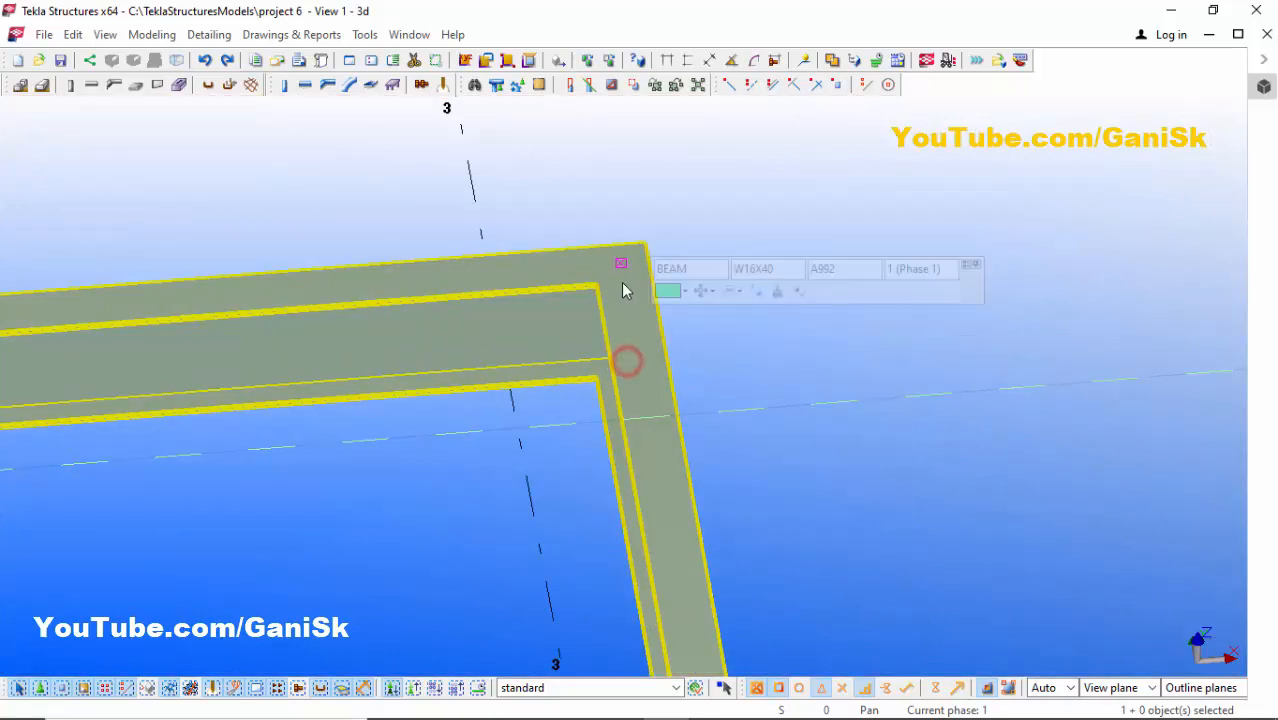
# - Apply a straight chamfer to the polybeam's second bend with x and y both set to 2'
pyautogui.click(620, 265)
pyautogui.doubleClick(620, 265)
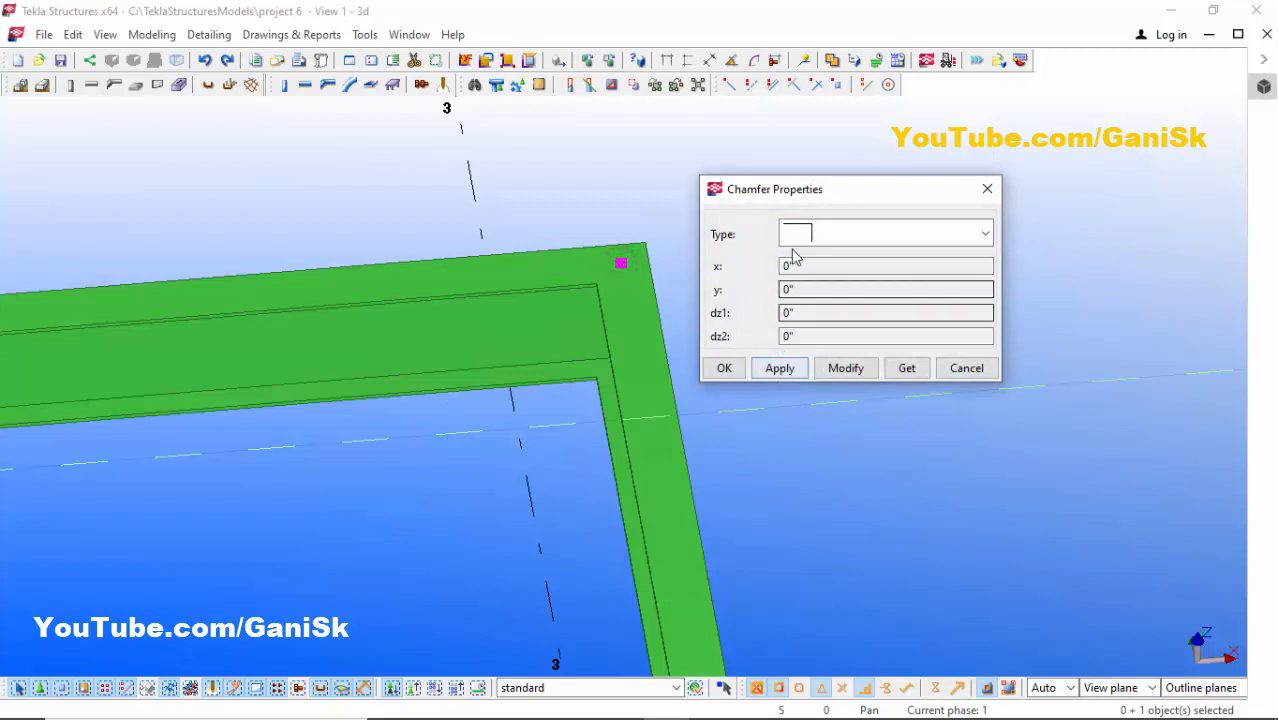
pyautogui.moveTo(779, 189); pyautogui.dragTo(872, 146)
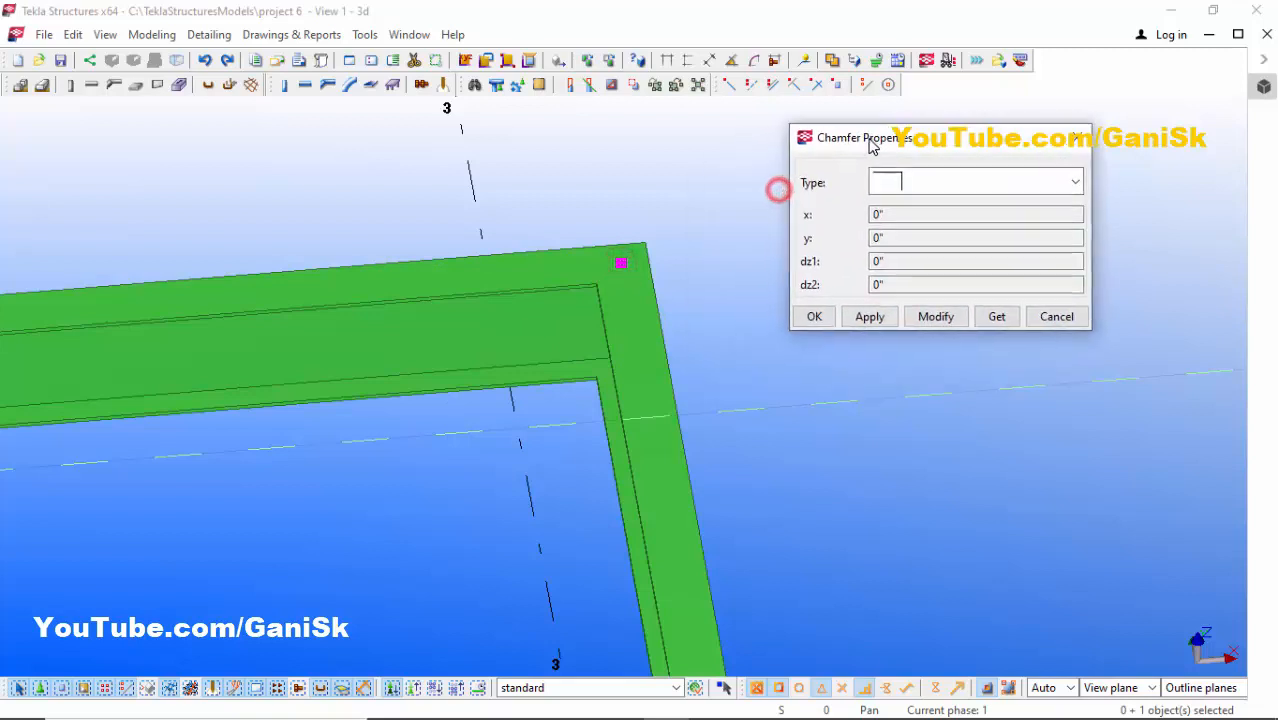
pyautogui.click(919, 181)
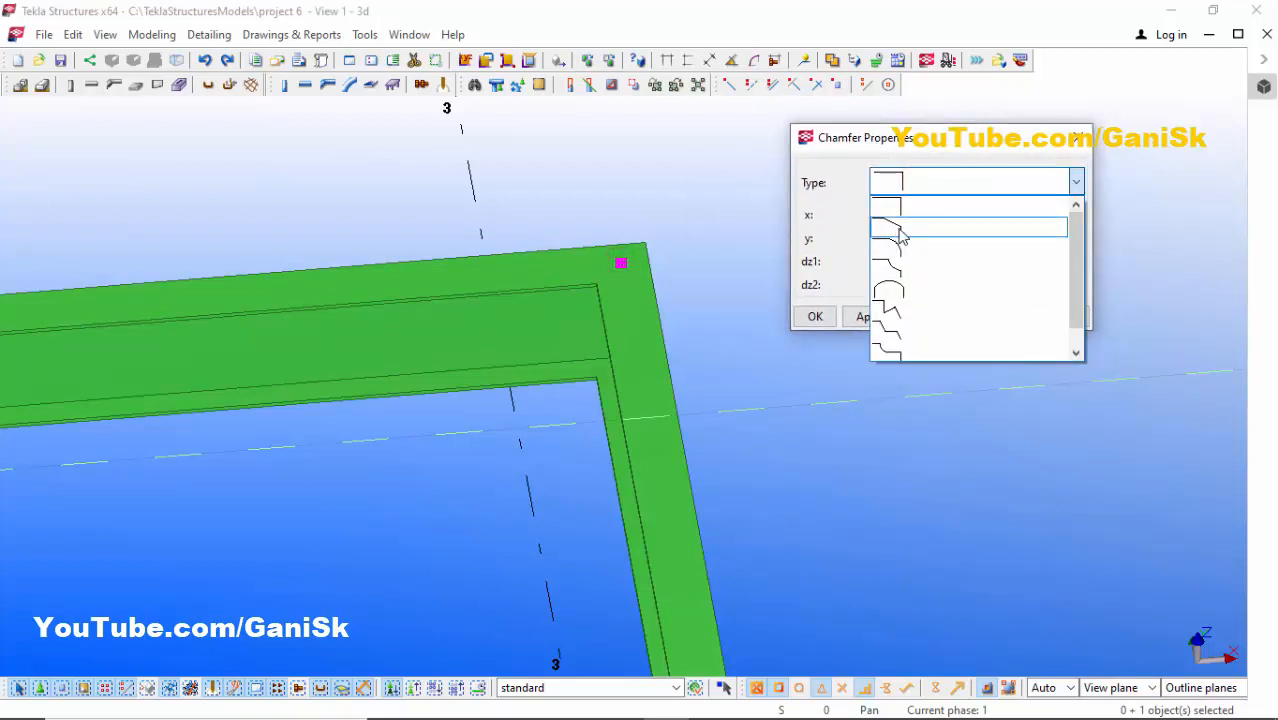
pyautogui.click(898, 230)
pyautogui.doubleClick(899, 216)
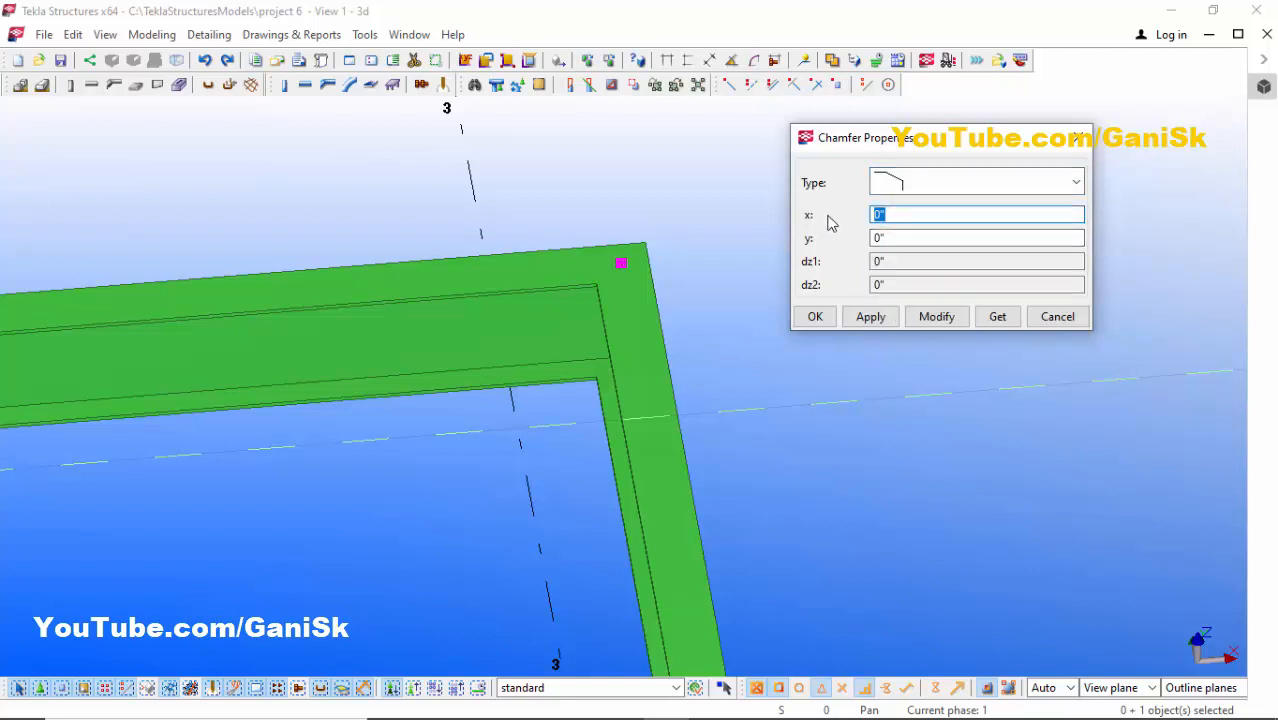
pyautogui.doubleClick(893, 239)
pyautogui.write("2'-")
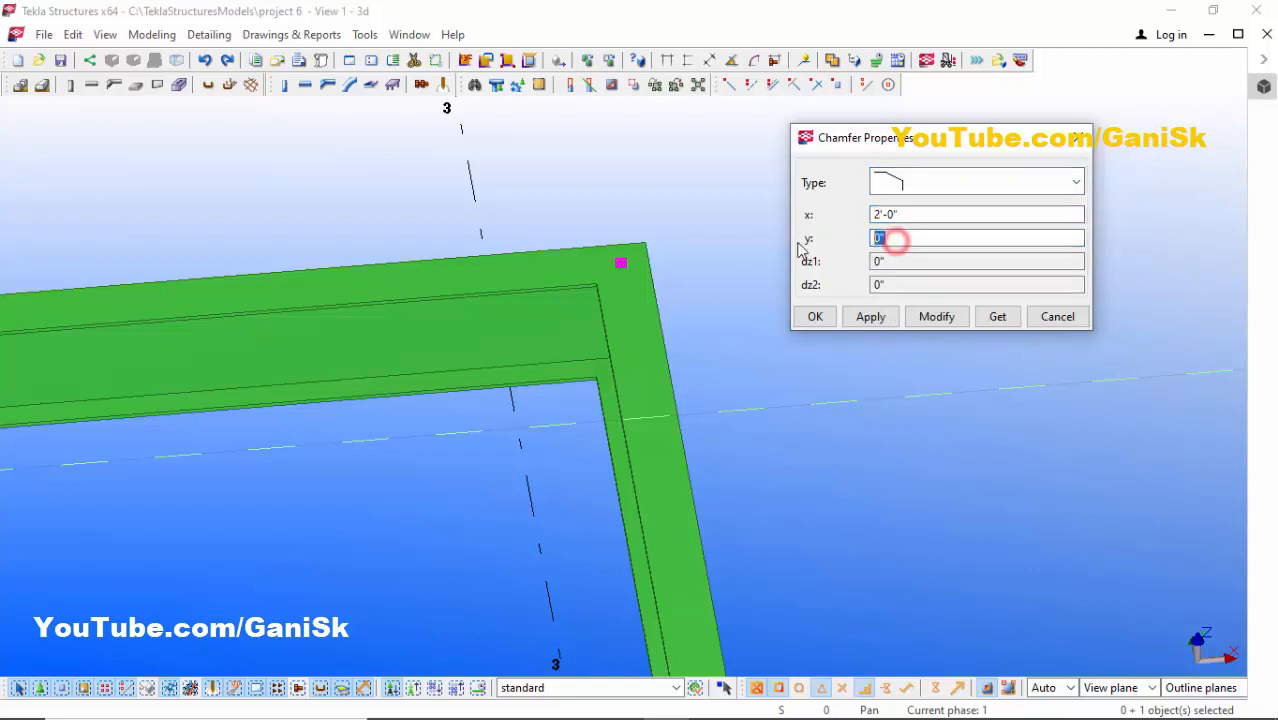
pyautogui.click(937, 317)
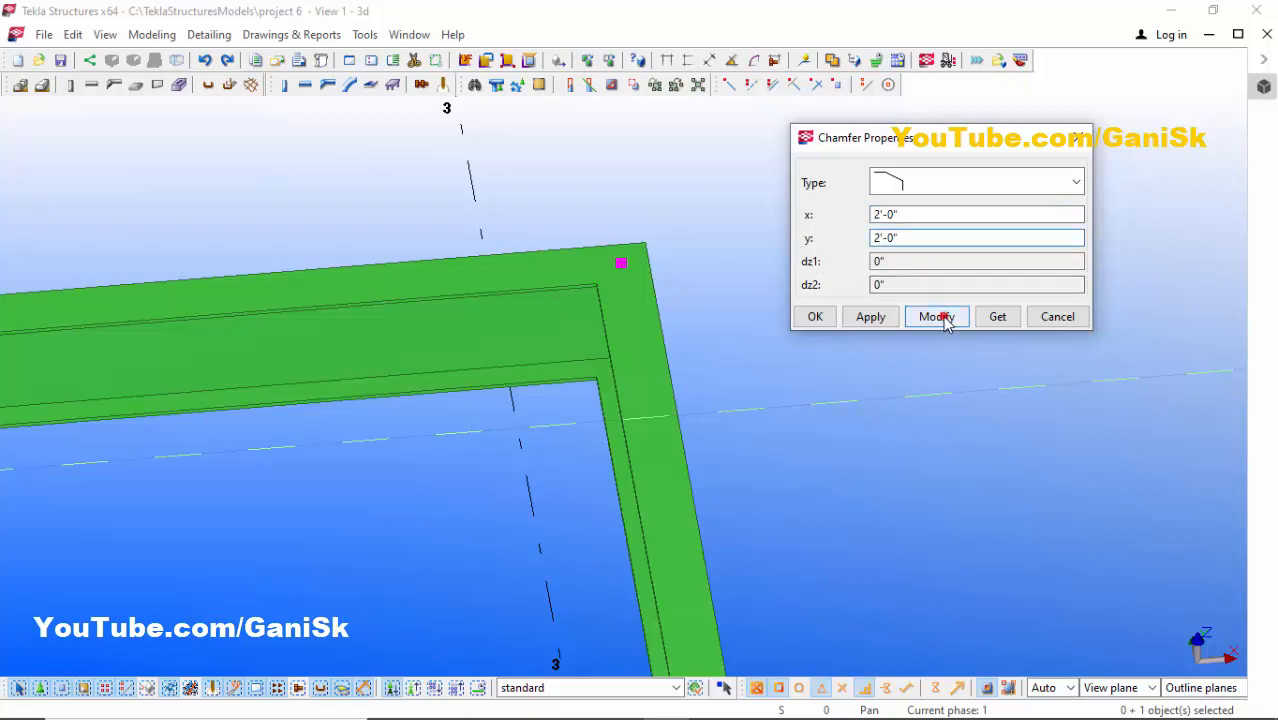
pyautogui.scroll(-5, 565, 417)
pyautogui.scroll(6, 588, 414)
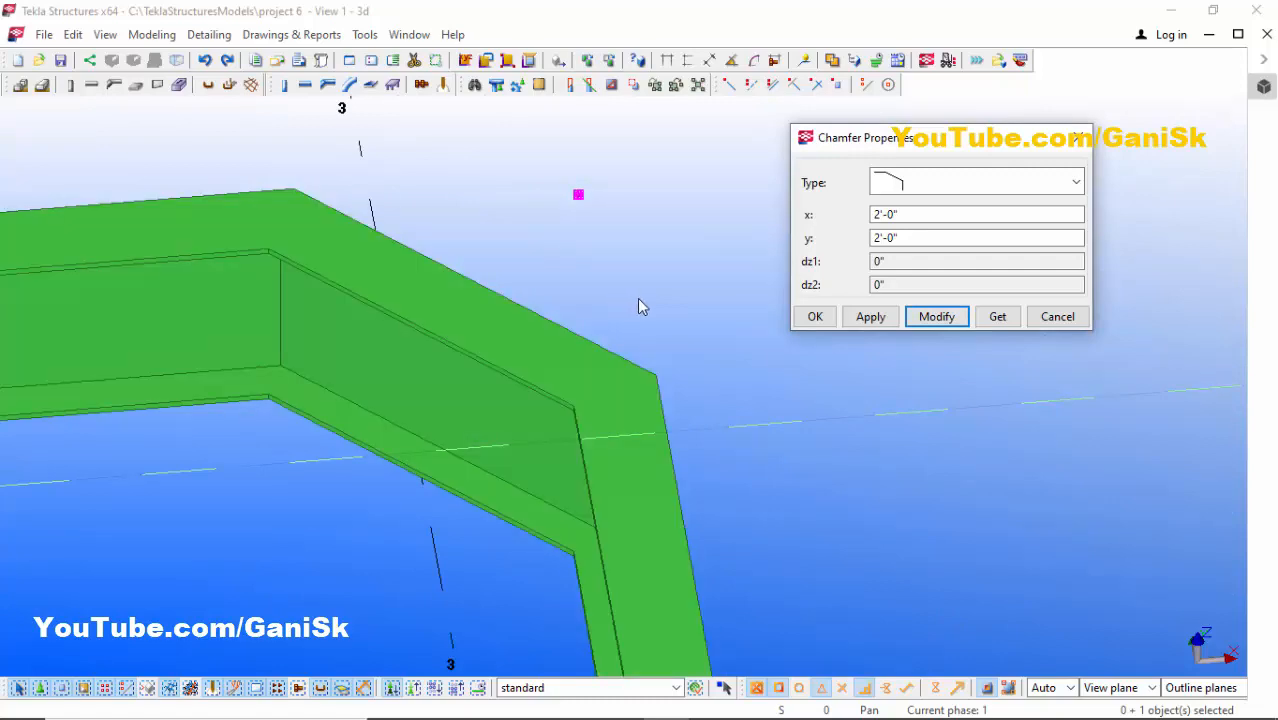
pyautogui.scroll(-3, 641, 306)
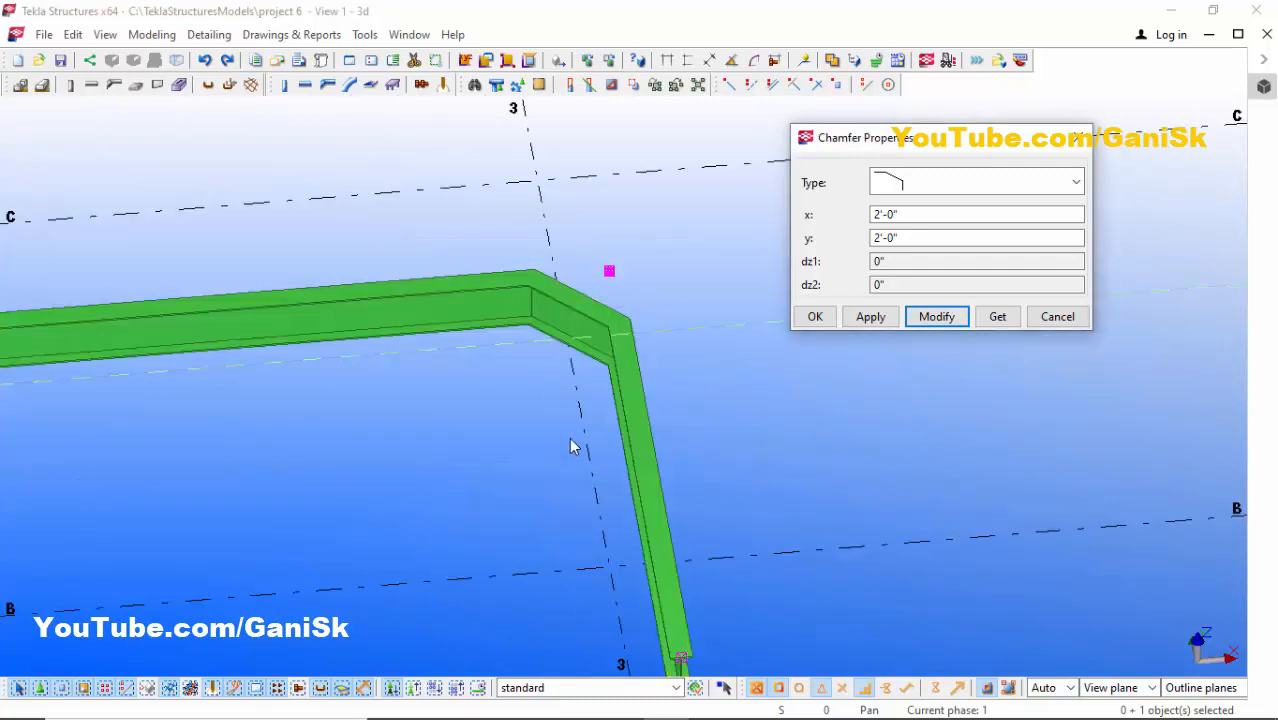
# - Change the polybeam's second bend to the curved chamfer type with x set to 3'
pyautogui.scroll(2, 609, 349)
pyautogui.scroll(-2, 609, 346)
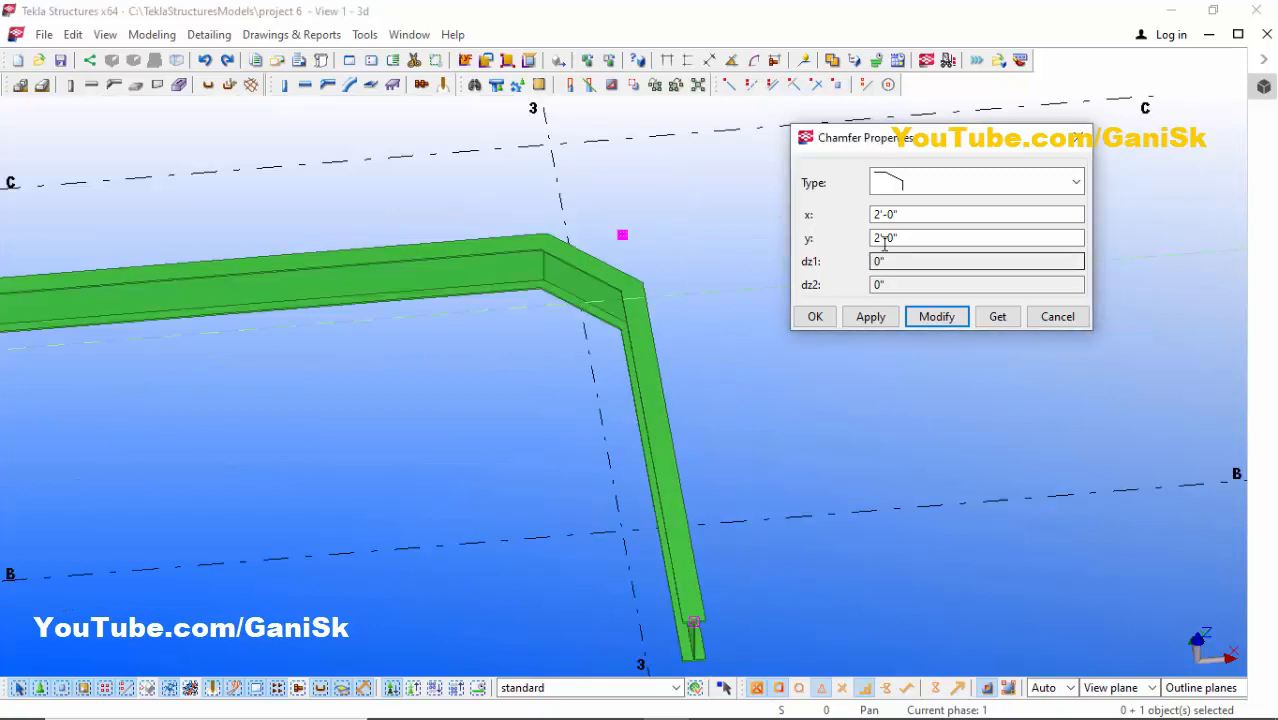
pyautogui.click(908, 184)
pyautogui.scroll(4, 545, 262)
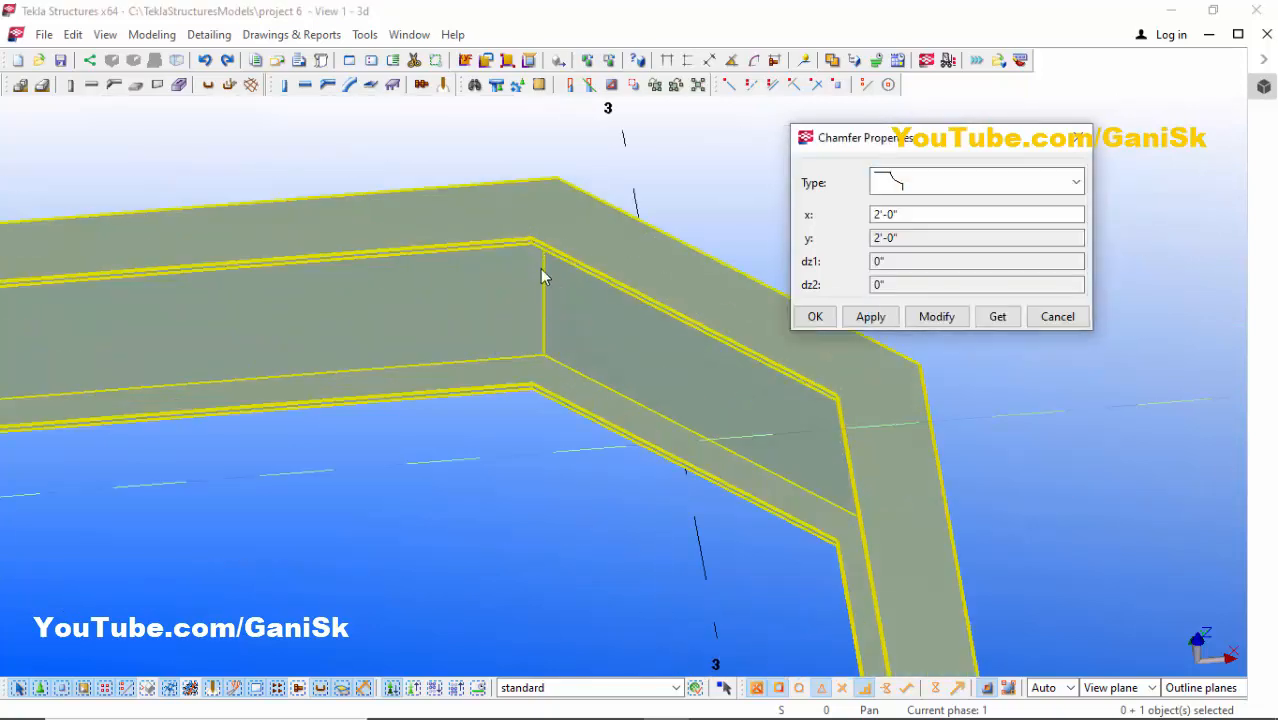
pyautogui.scroll(-2, 553, 316)
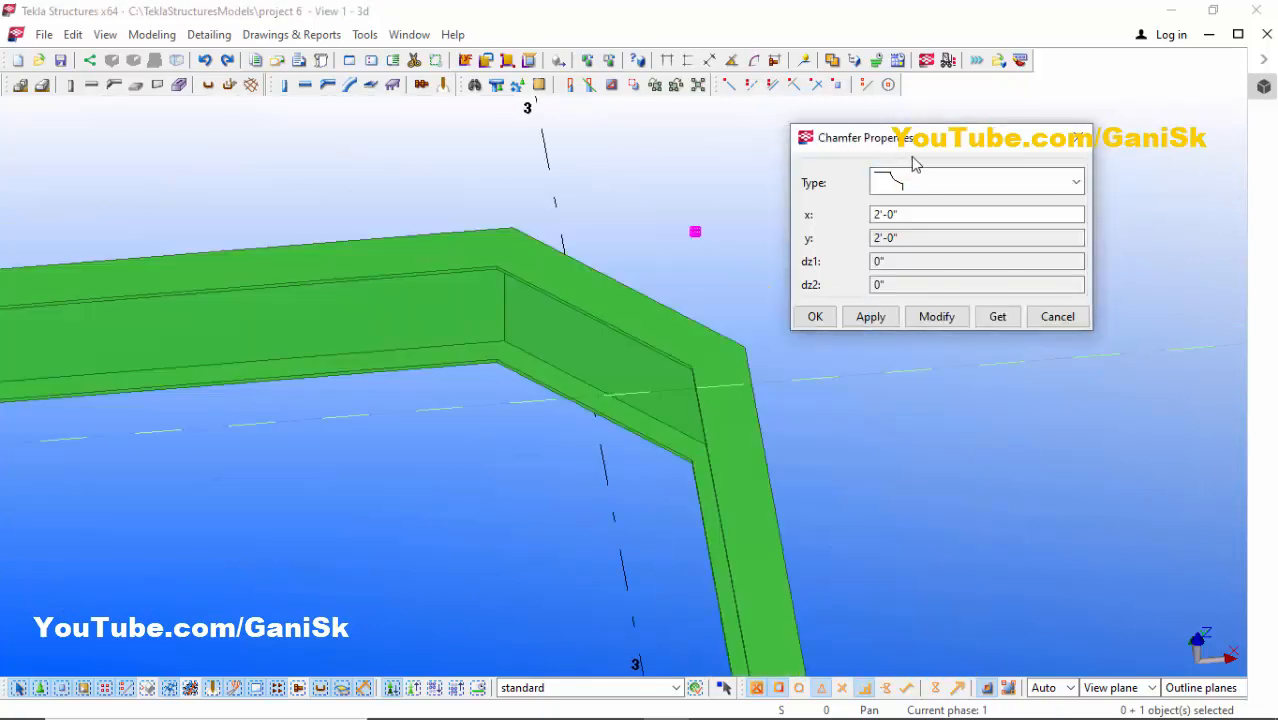
pyautogui.click(910, 214)
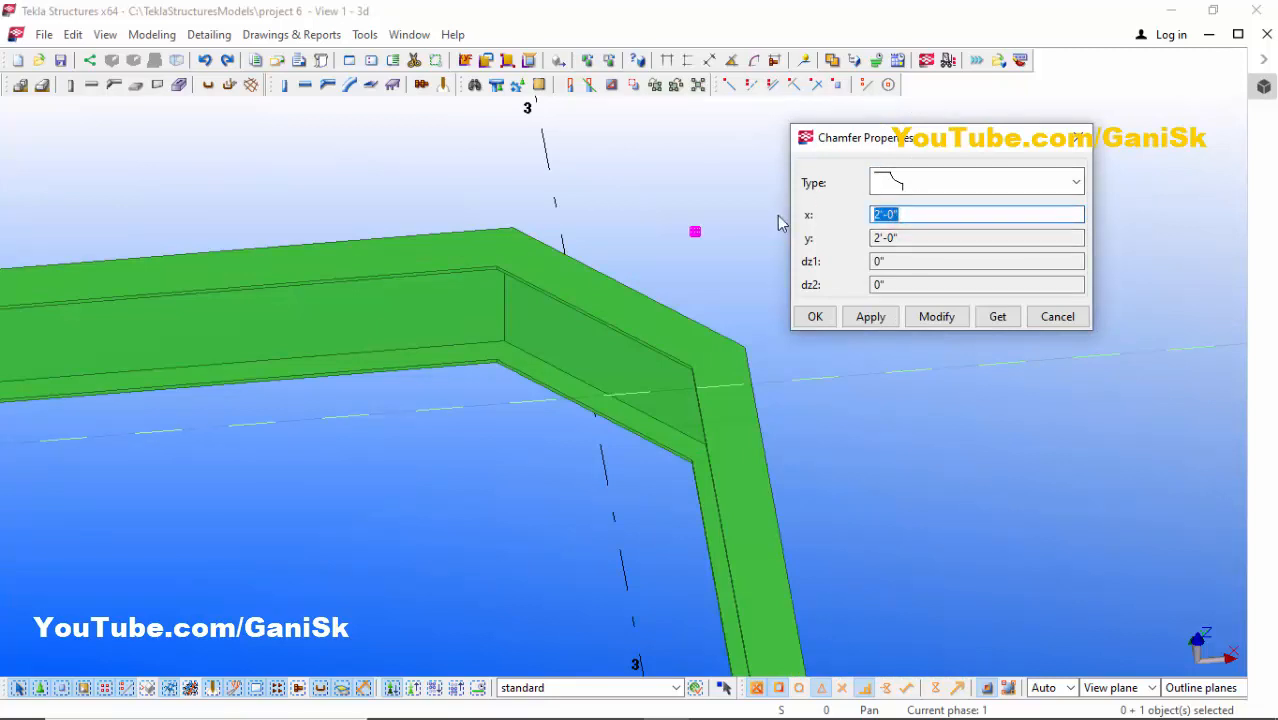
pyautogui.click(937, 316)
# - Reapply the curved chamfer type at the second bend and set its x value to 2'
pyautogui.scroll(-2, 620, 390)
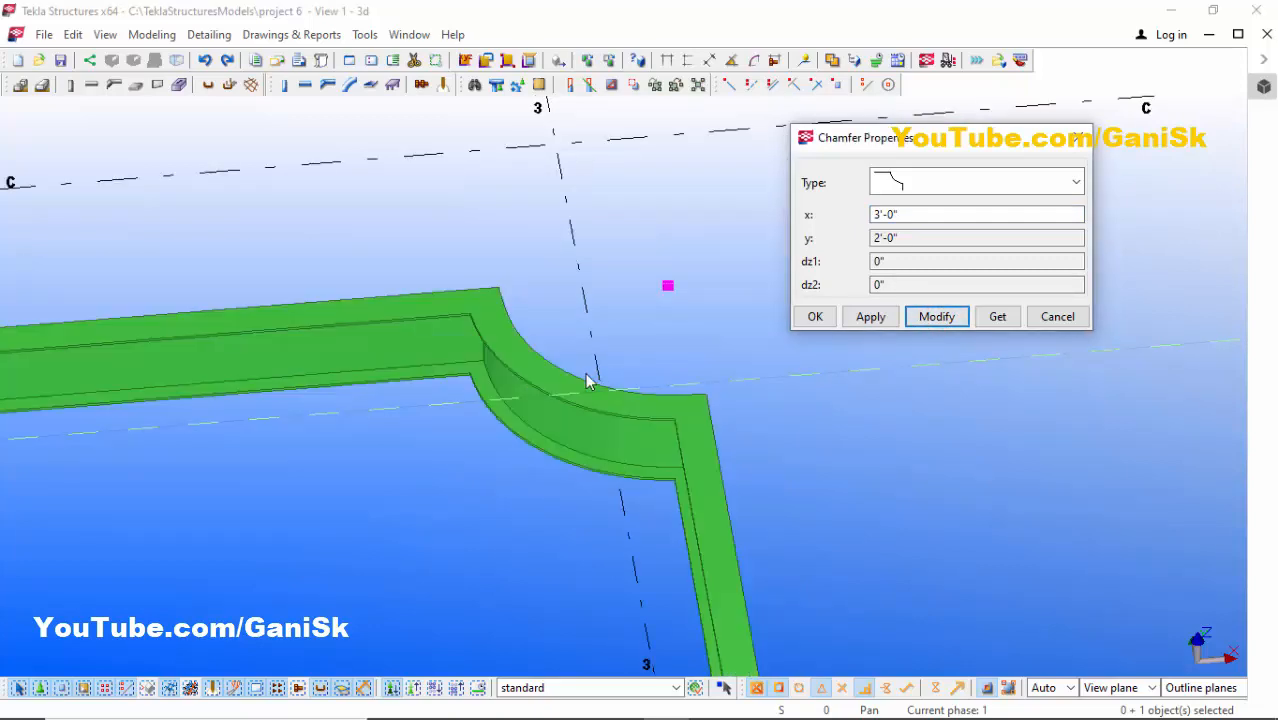
pyautogui.scroll(2, 519, 354)
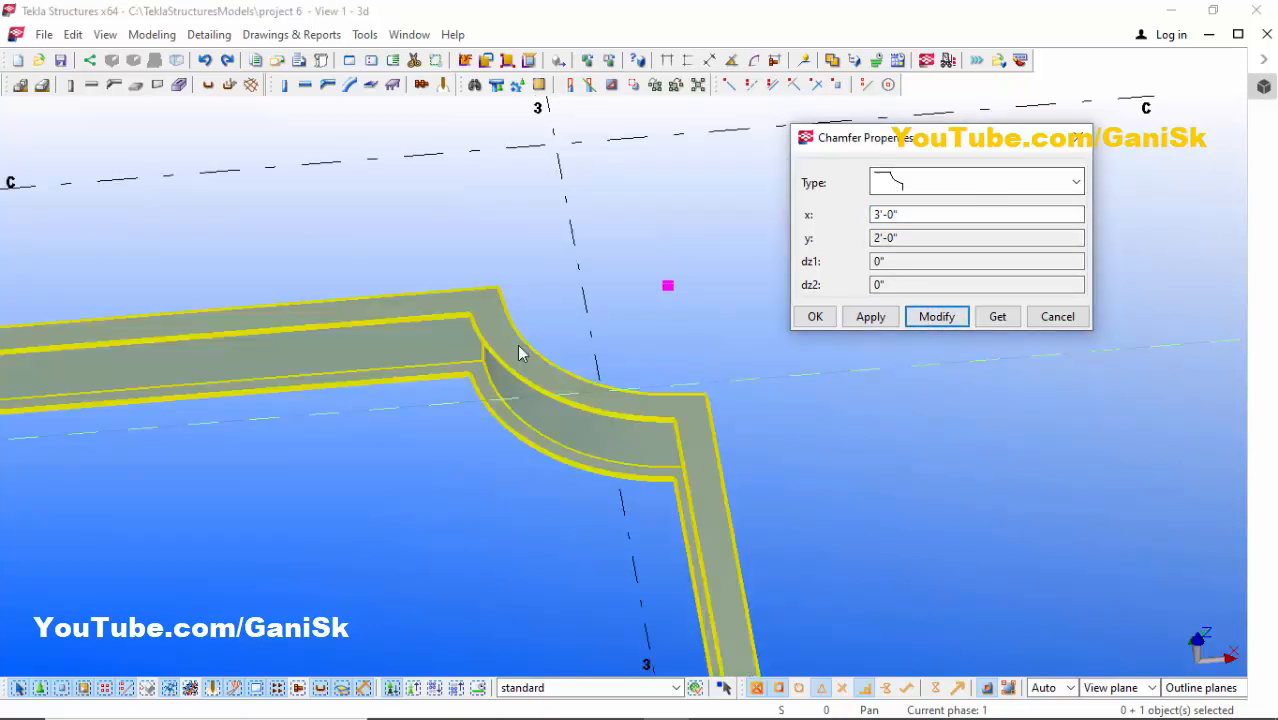
pyautogui.scroll(-4, 508, 393)
pyautogui.scroll(4, 559, 351)
pyautogui.click(937, 184)
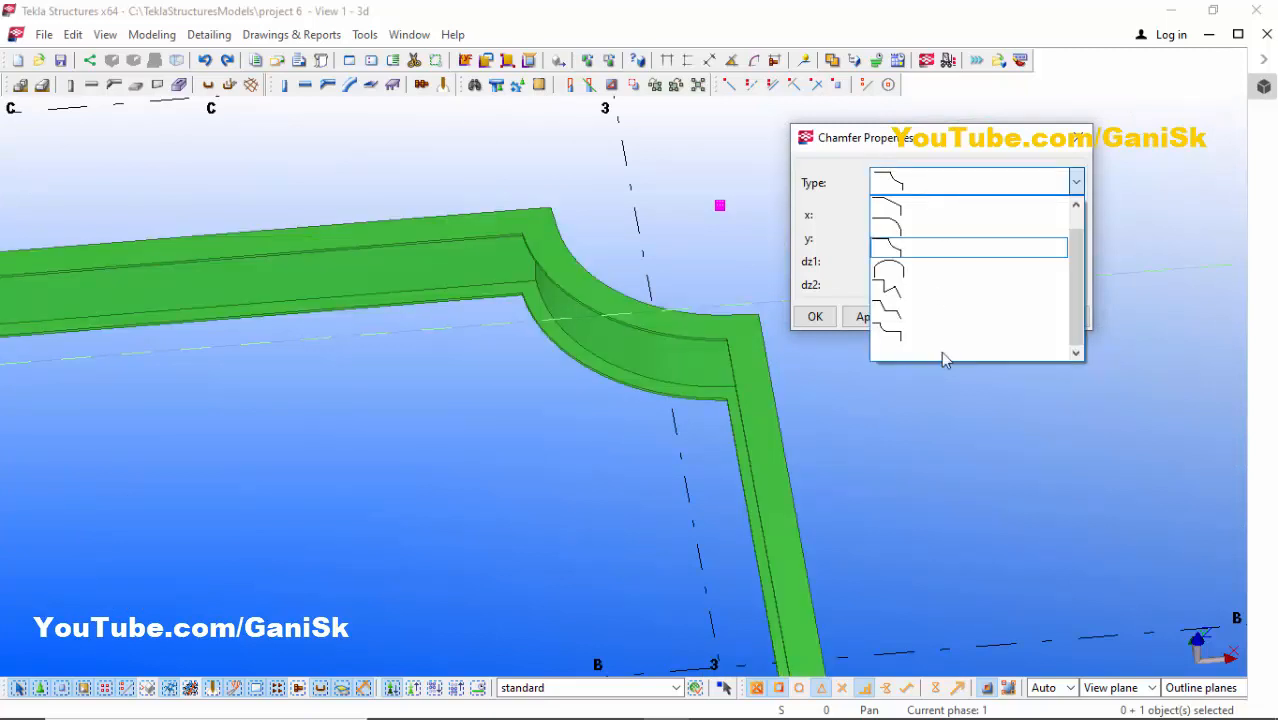
pyautogui.click(919, 205)
pyautogui.click(938, 316)
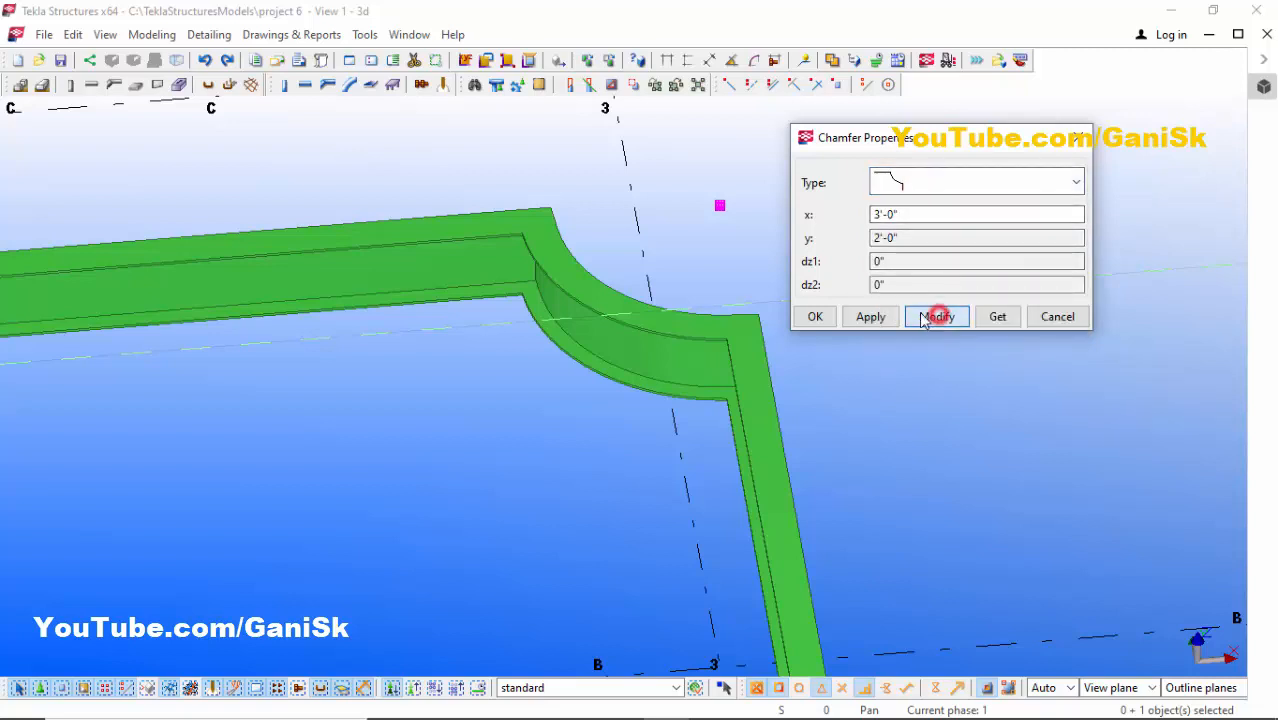
pyautogui.click(907, 214)
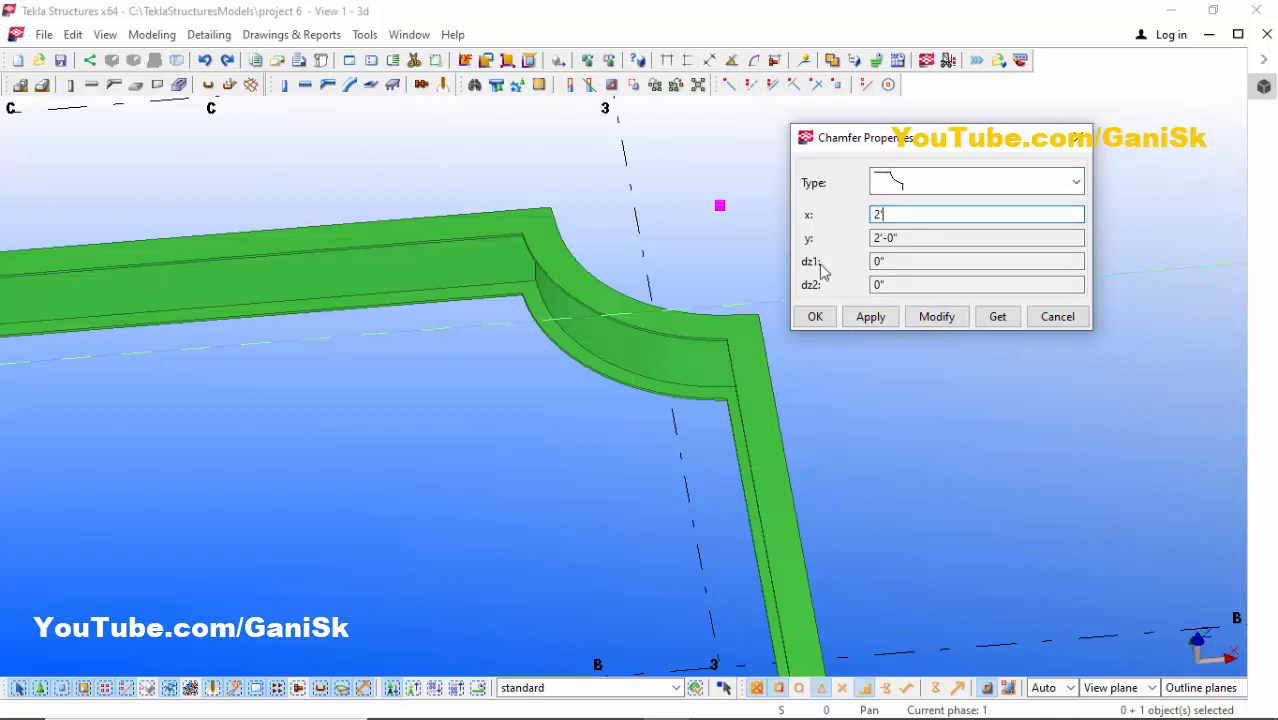
pyautogui.click(935, 316)
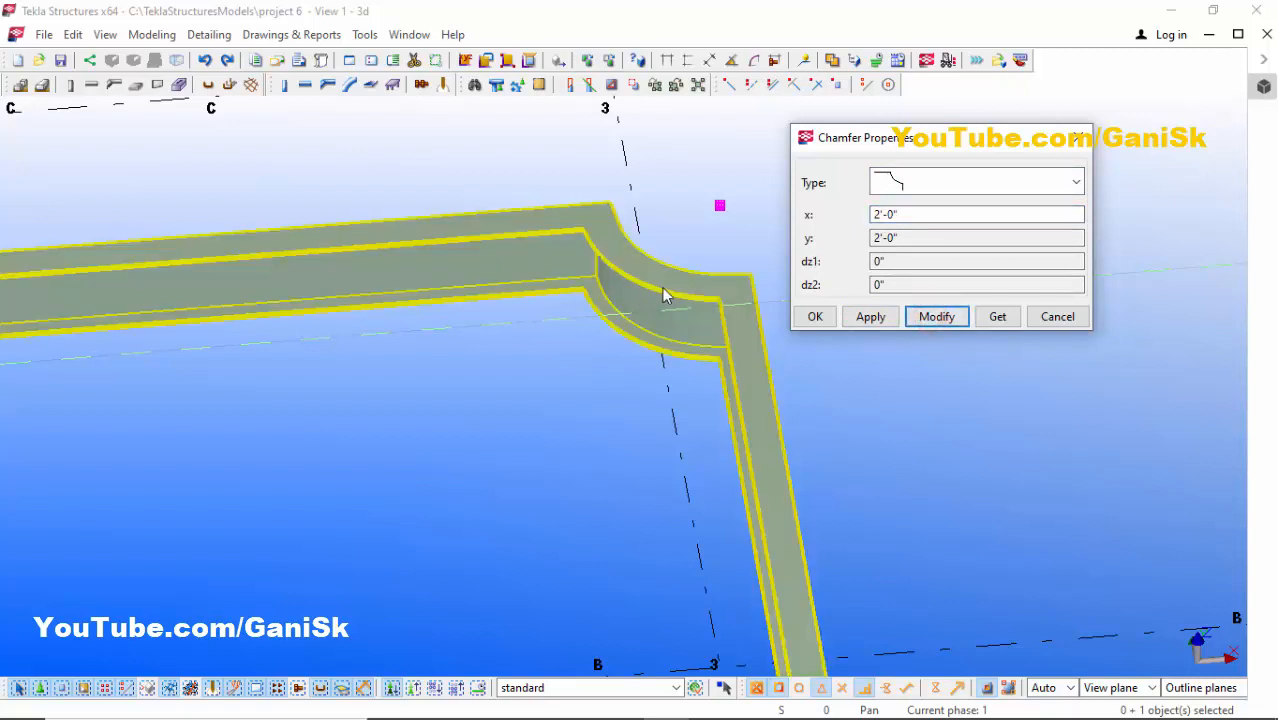
# - Set the second bend's chamfer x value to 4', close the dialog and deselect the polybeam
pyautogui.click(907, 214)
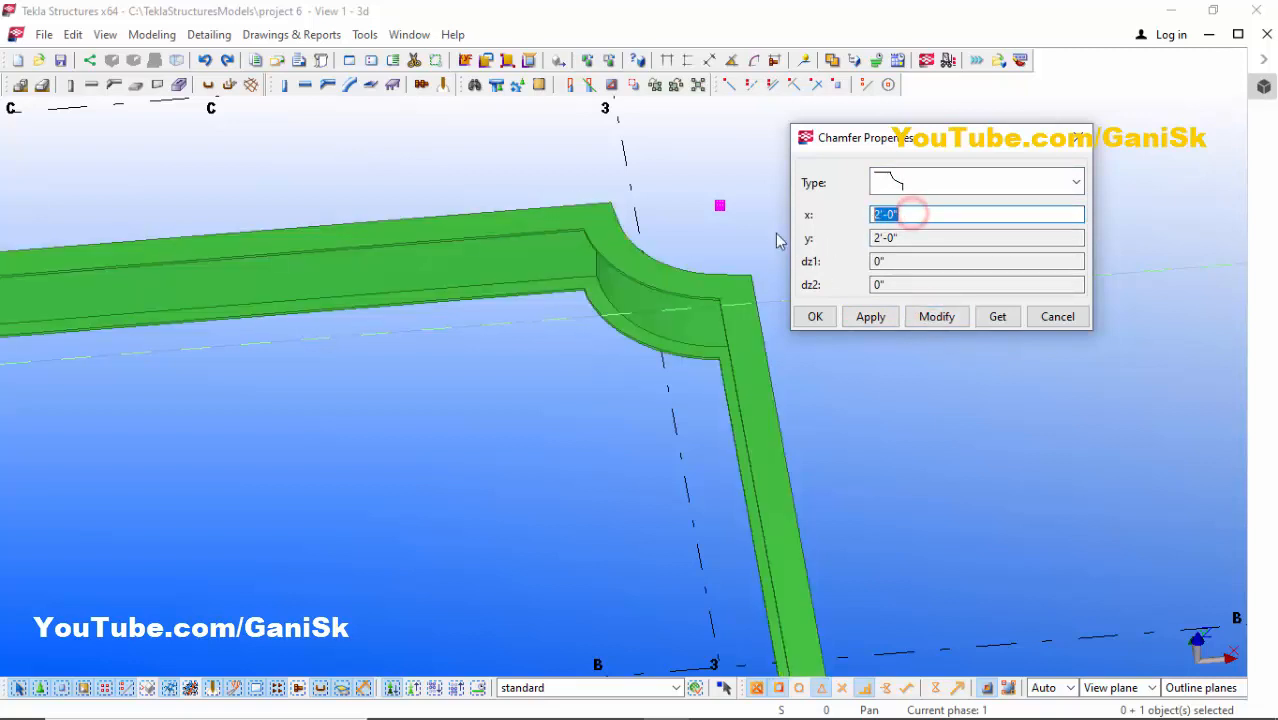
pyautogui.click(945, 318)
pyautogui.scroll(-4, 887, 394)
pyautogui.scroll(5, 730, 387)
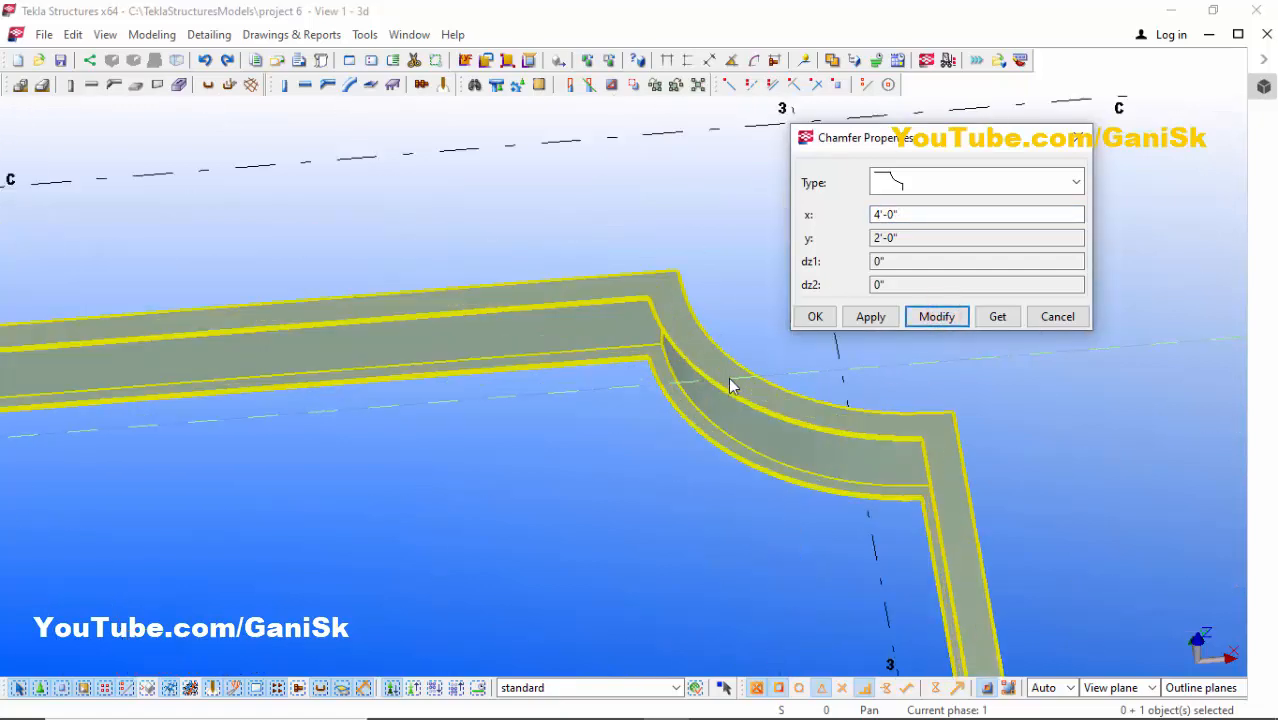
pyautogui.scroll(-2, 730, 387)
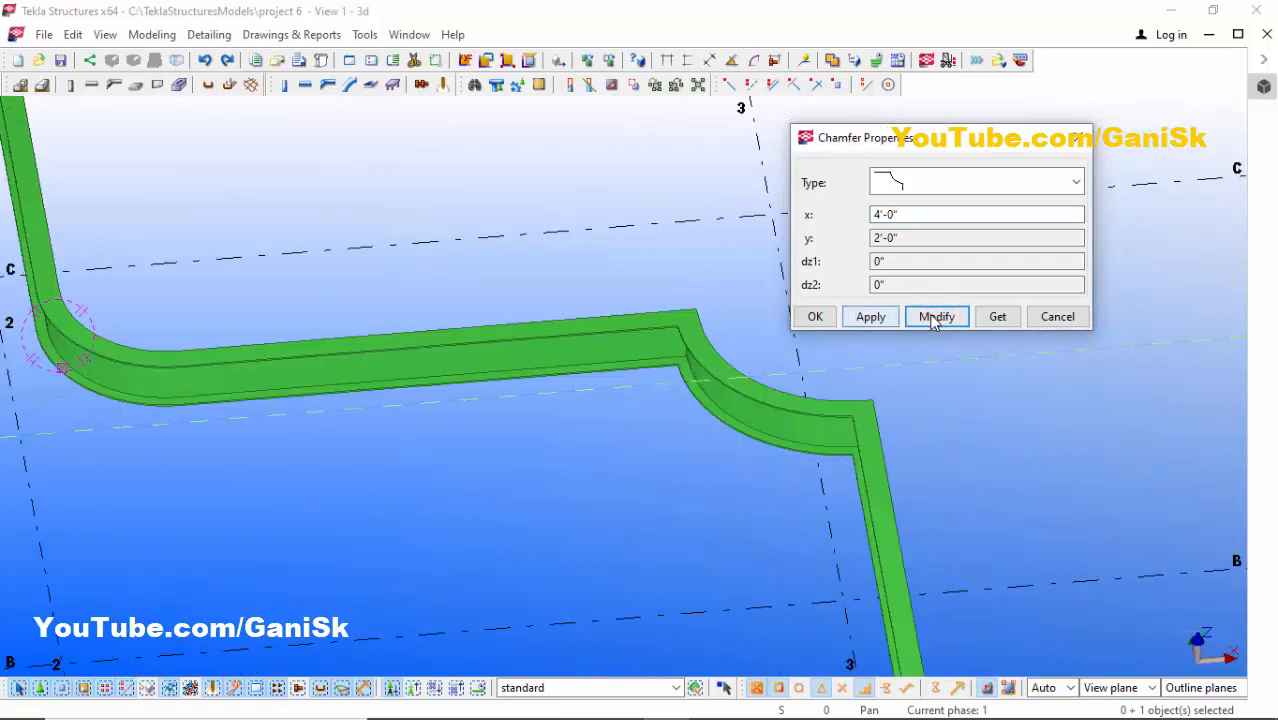
pyautogui.click(830, 316)
pyautogui.click(968, 307)
pyautogui.scroll(-4, 968, 307)
pyautogui.scroll(-3, 825, 371)
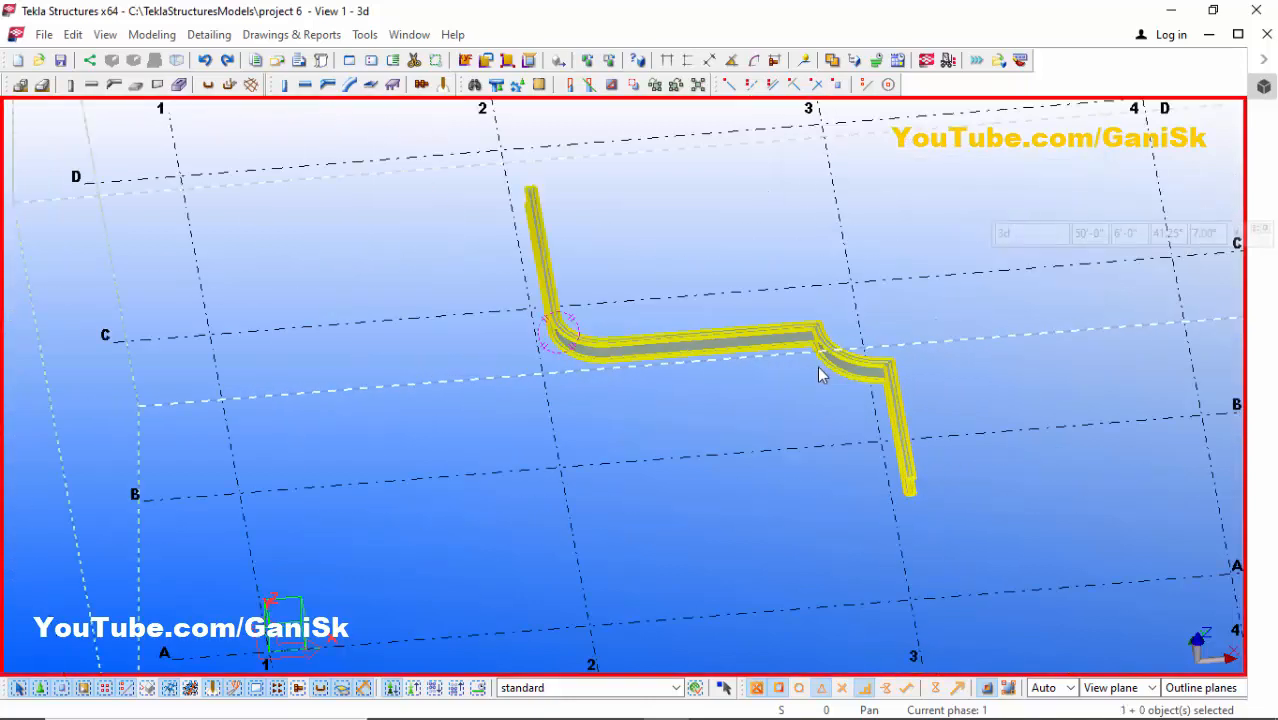
pyautogui.scroll(2, 830, 366)
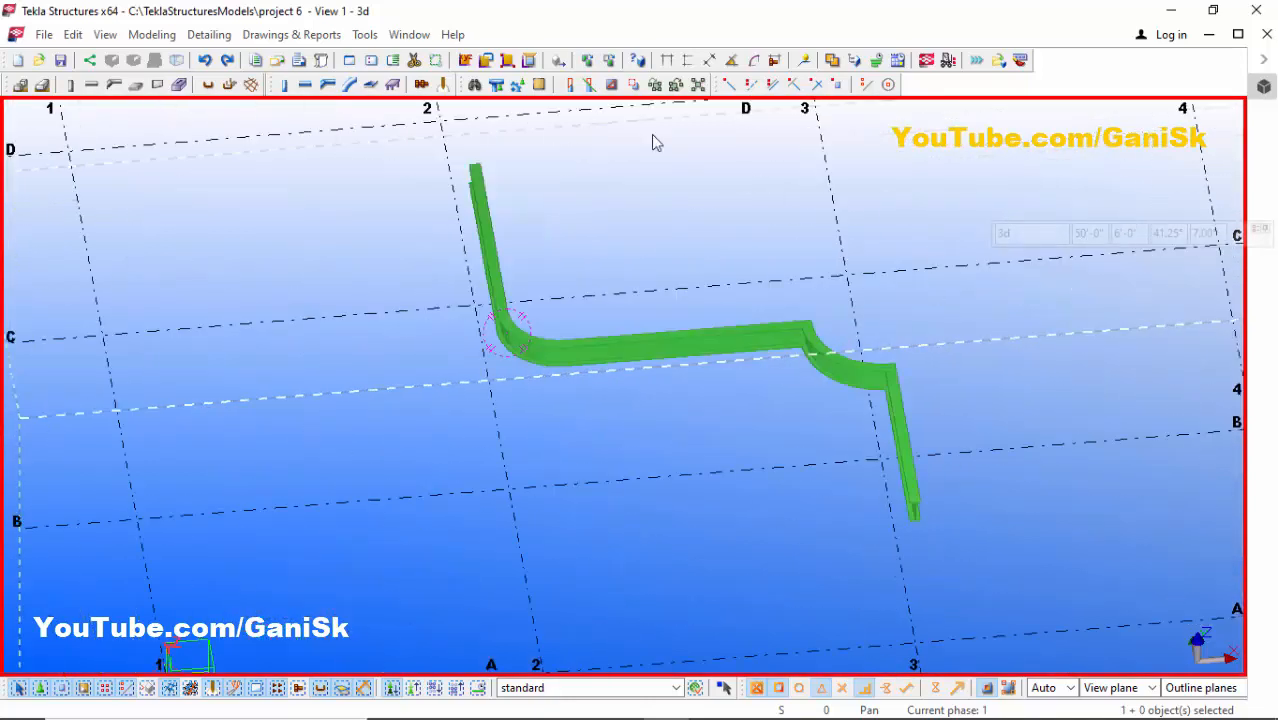
# - In the plan view, create a second polybeam through grid points 3/D, 4/D, 4/C, 3/C, 4/B and 5/B
pyautogui.click(409, 35)
pyautogui.click(465, 176)
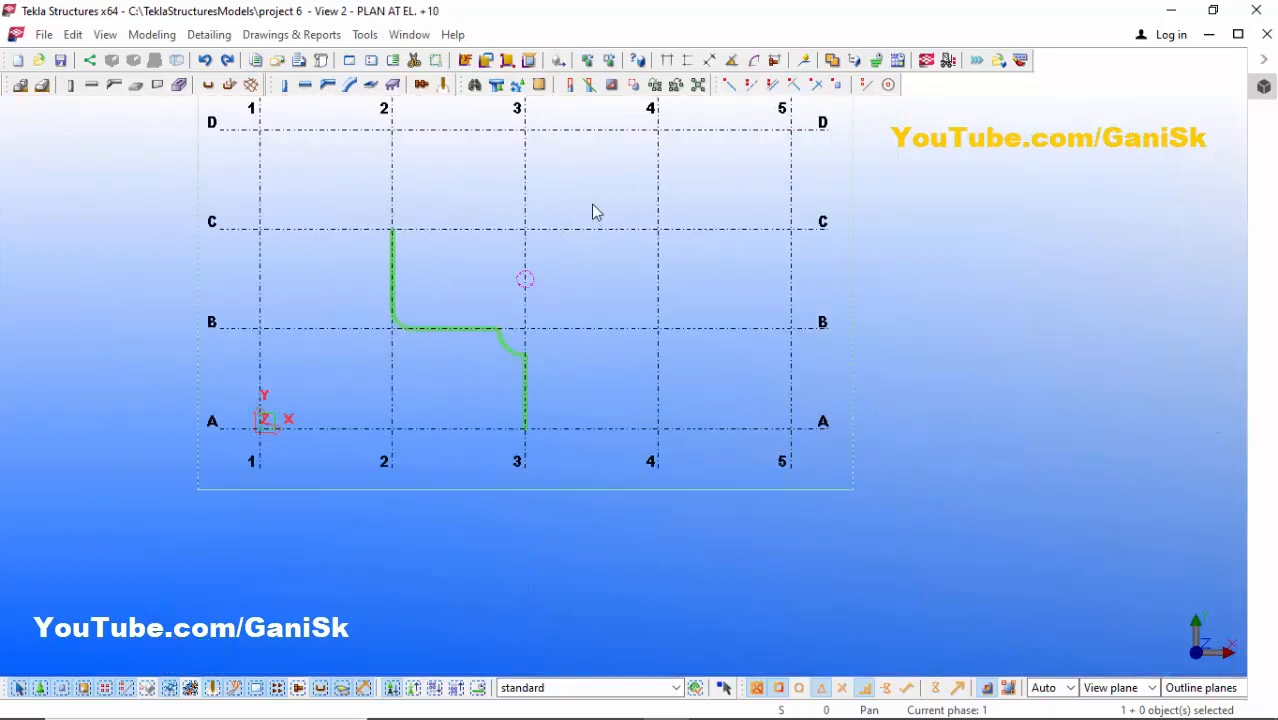
pyautogui.click(327, 86)
pyautogui.click(524, 130)
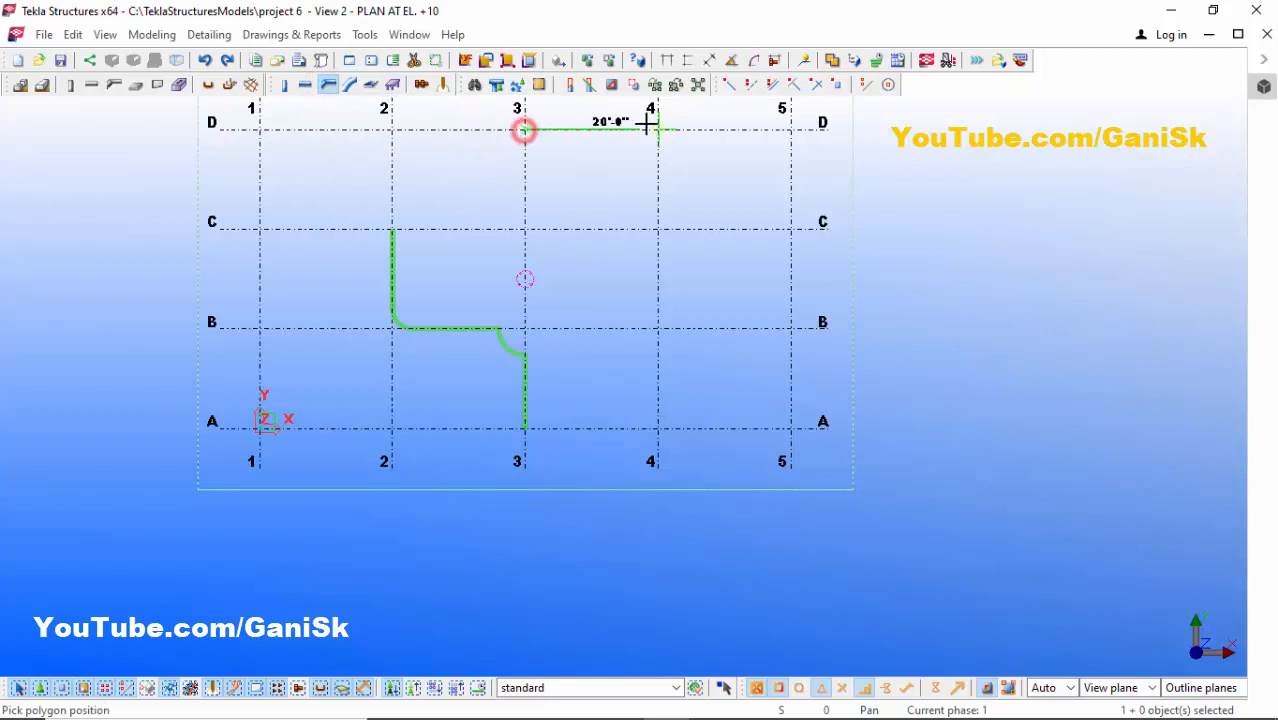
pyautogui.click(651, 130)
pyautogui.click(658, 229)
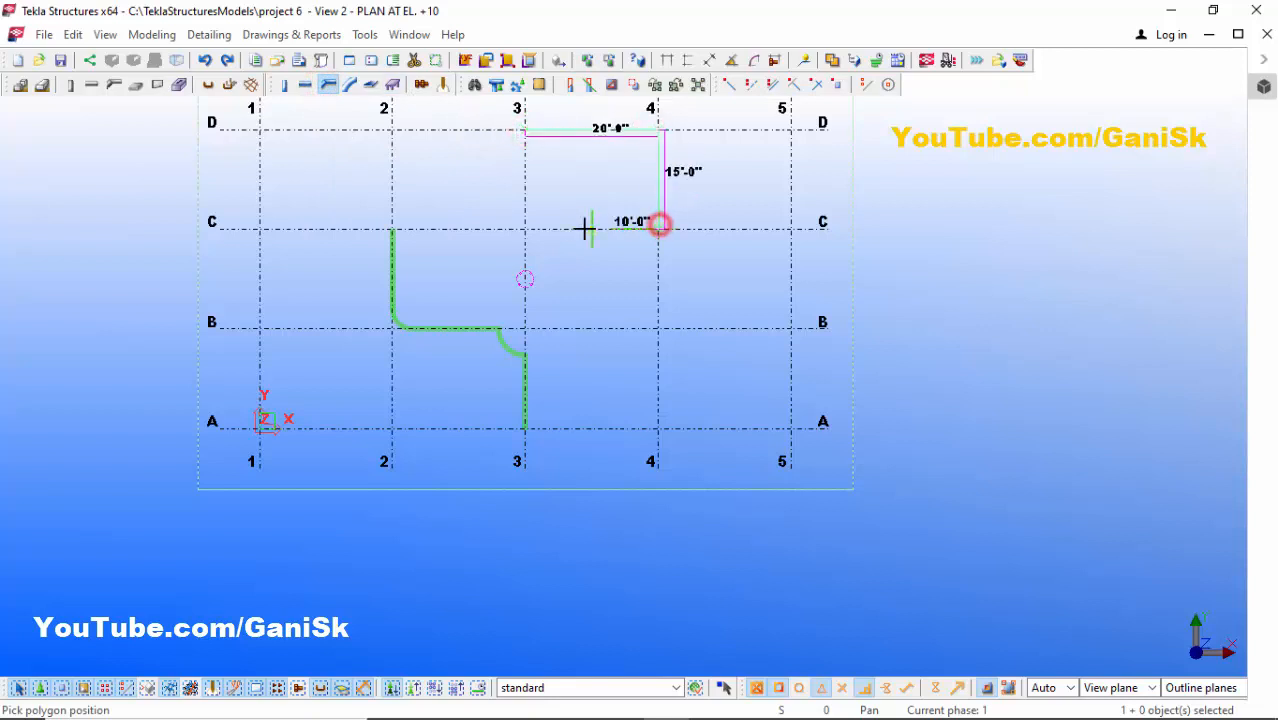
pyautogui.click(525, 229)
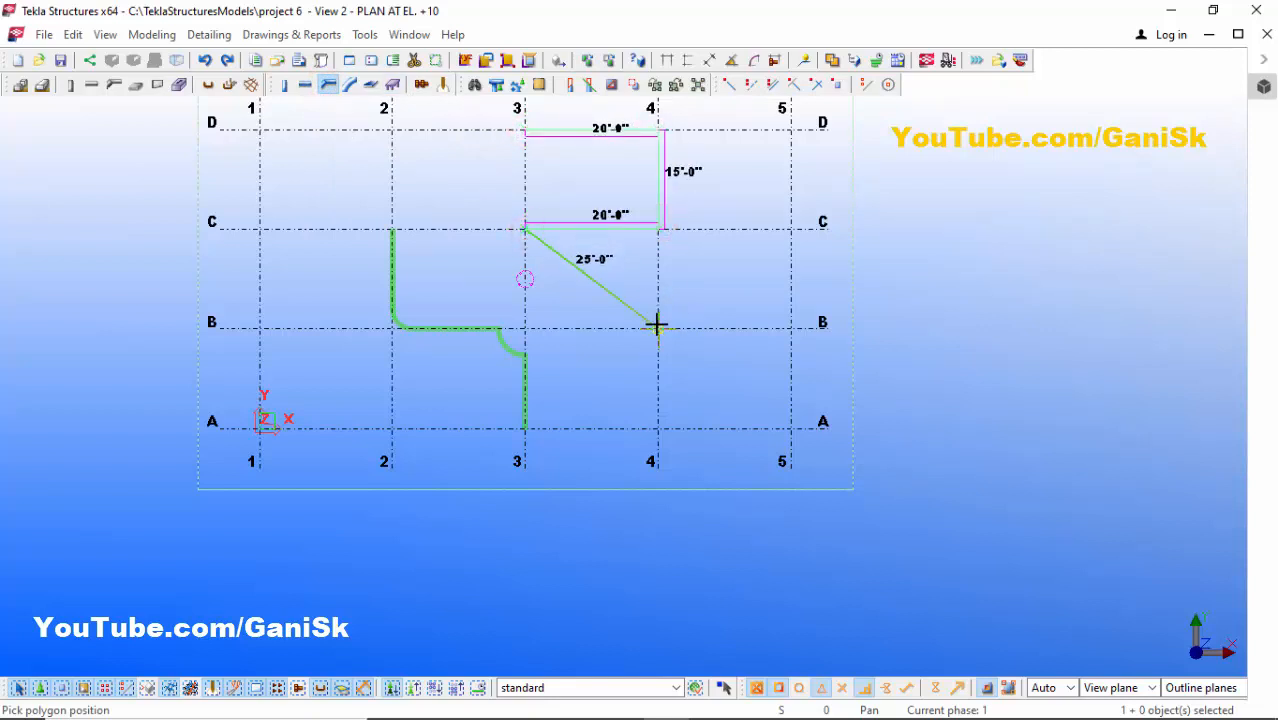
pyautogui.click(657, 329)
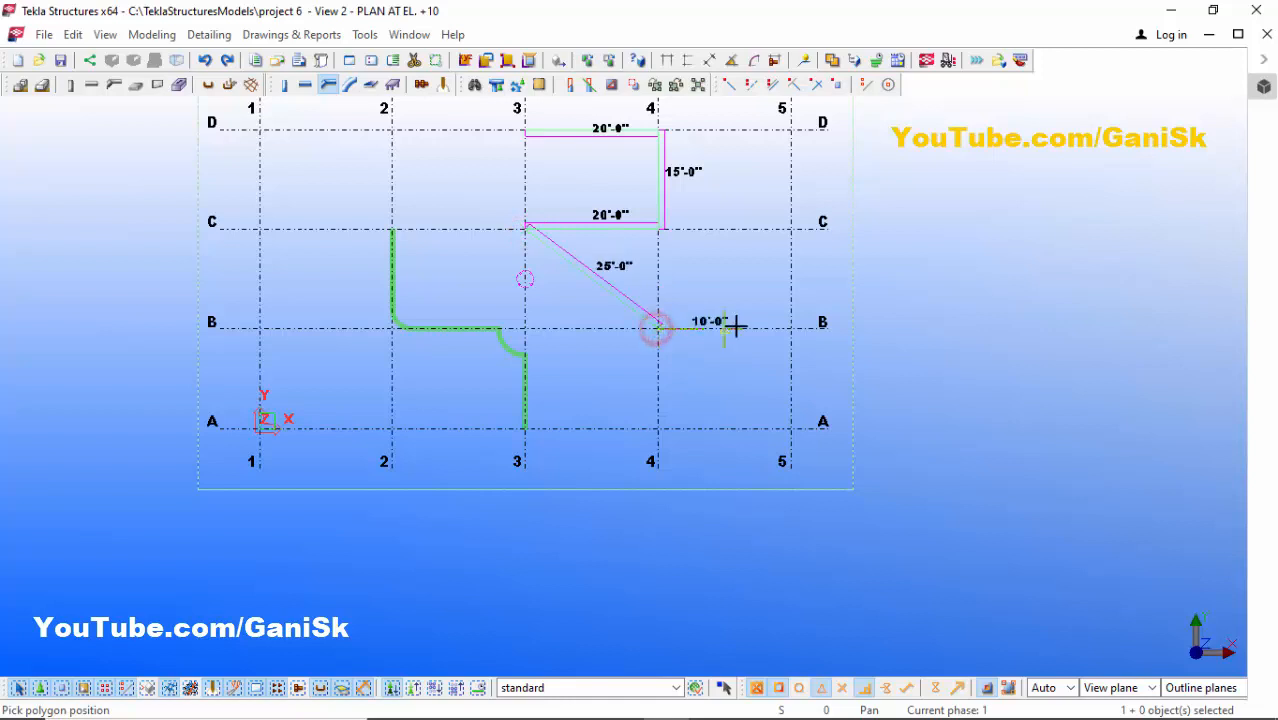
pyautogui.click(789, 330)
pyautogui.scroll(1, 720, 322)
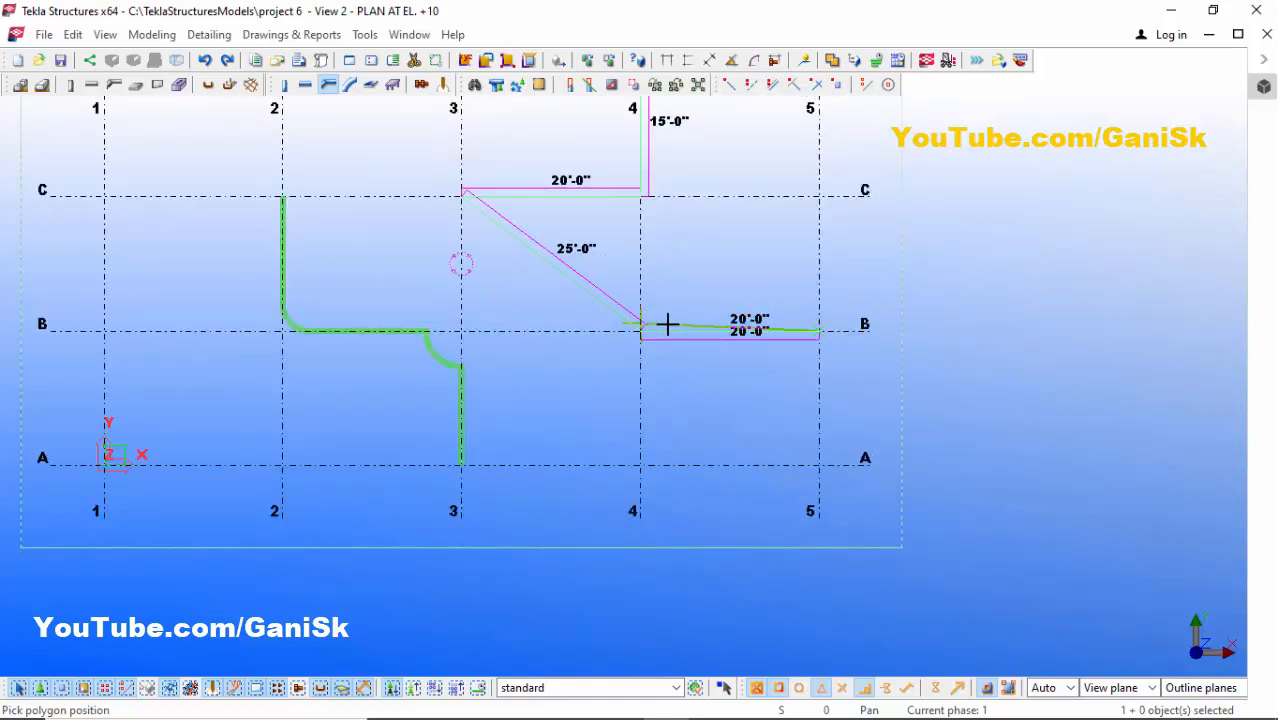
pyautogui.scroll(-1, 818, 338)
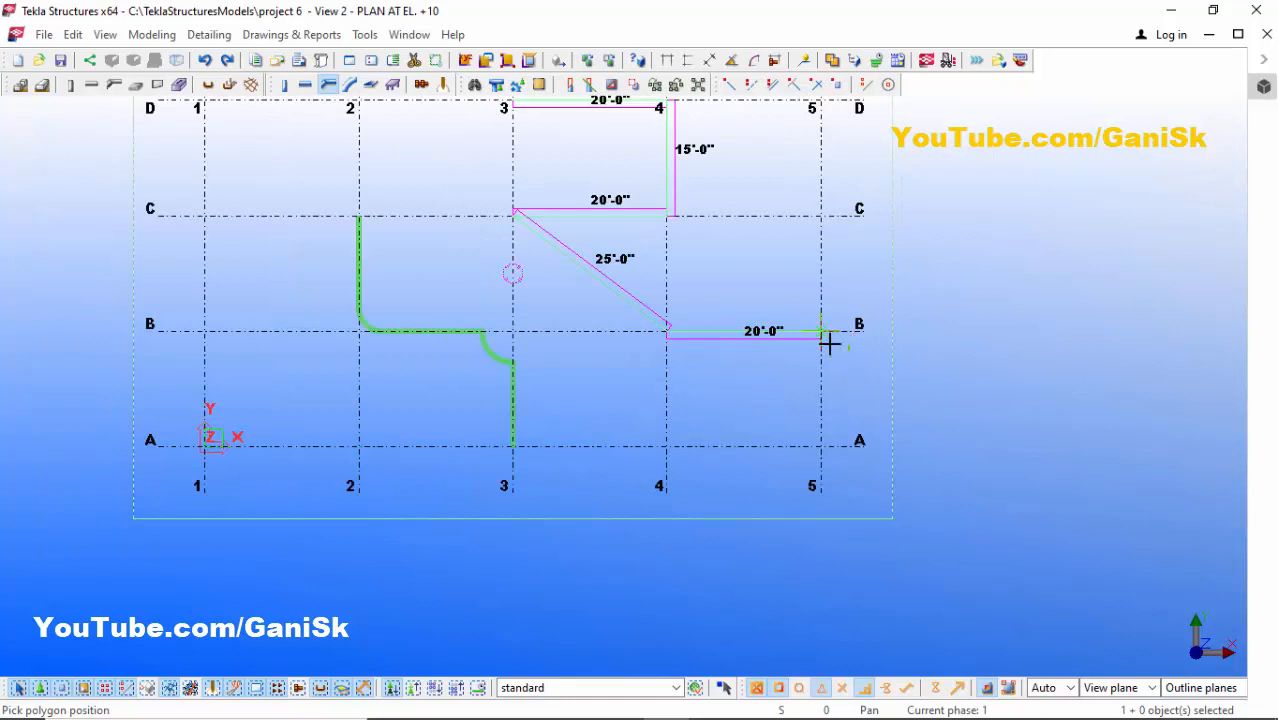
pyautogui.middleClick(822, 357)
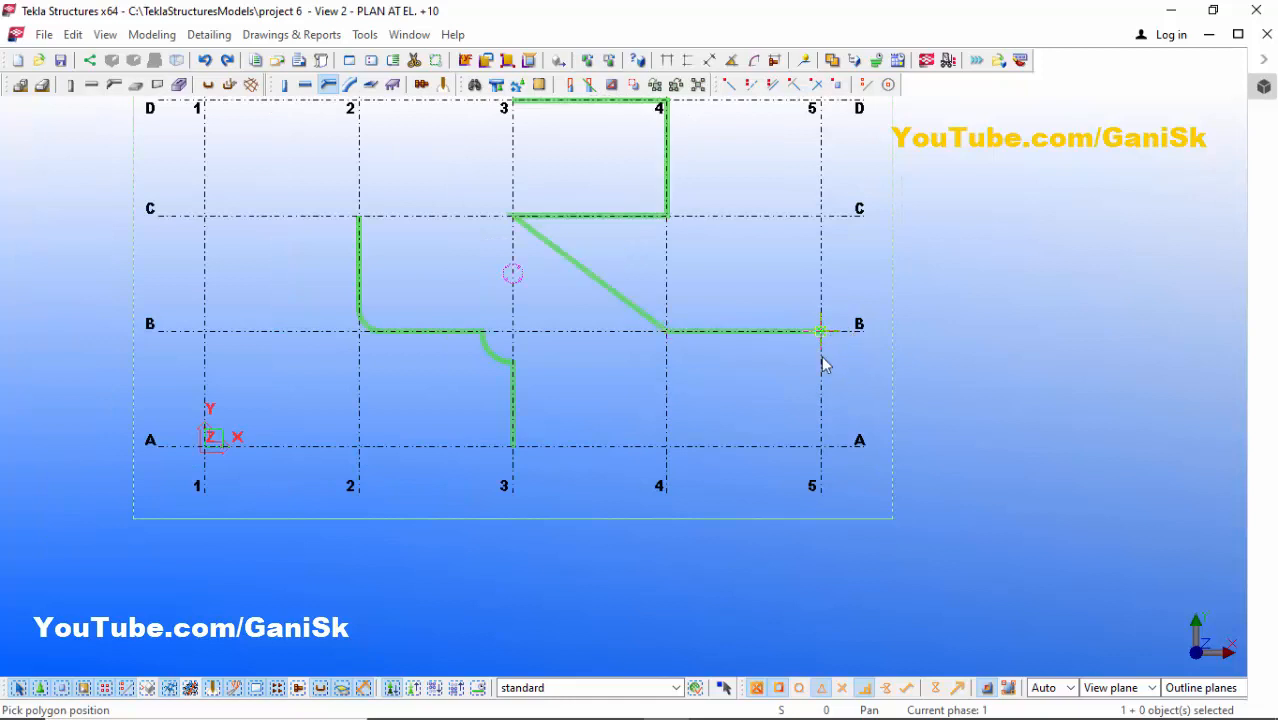
pyautogui.rightClick(741, 251)
pyautogui.click(752, 258)
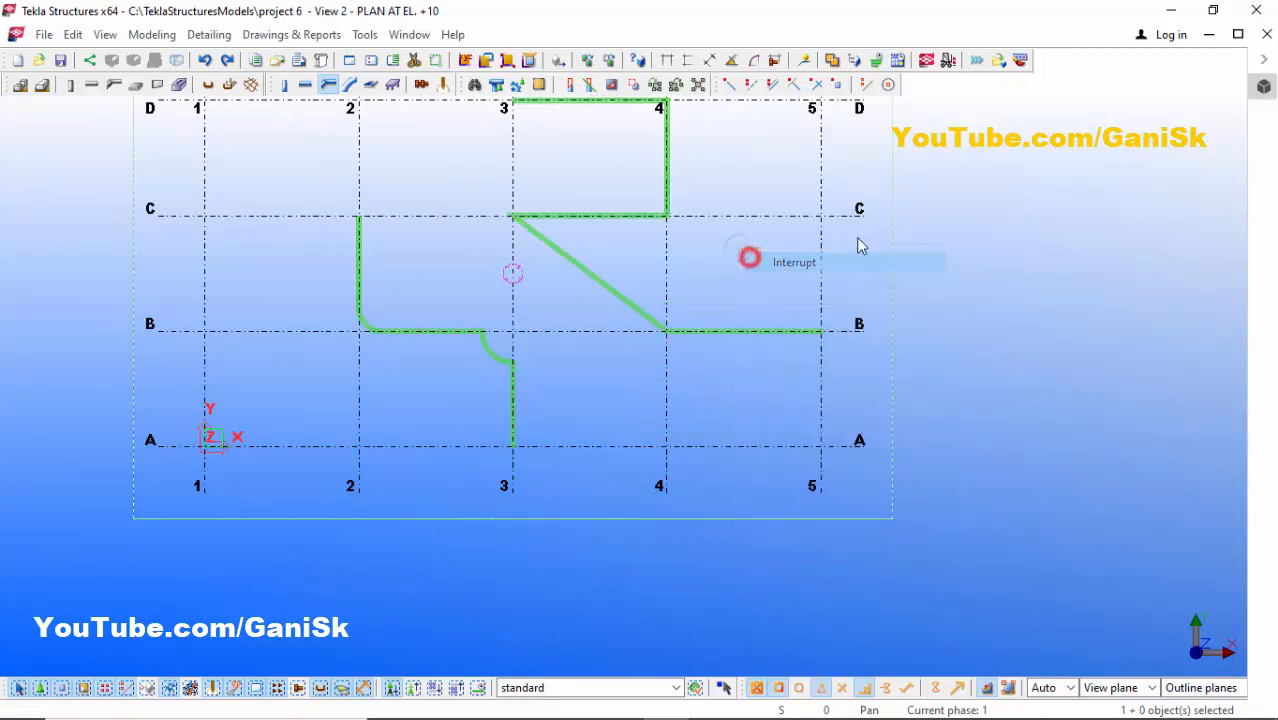
# - Switch back to the 3d view and inspect the new polybeam's corner at grid 4/D
pyautogui.click(407, 35)
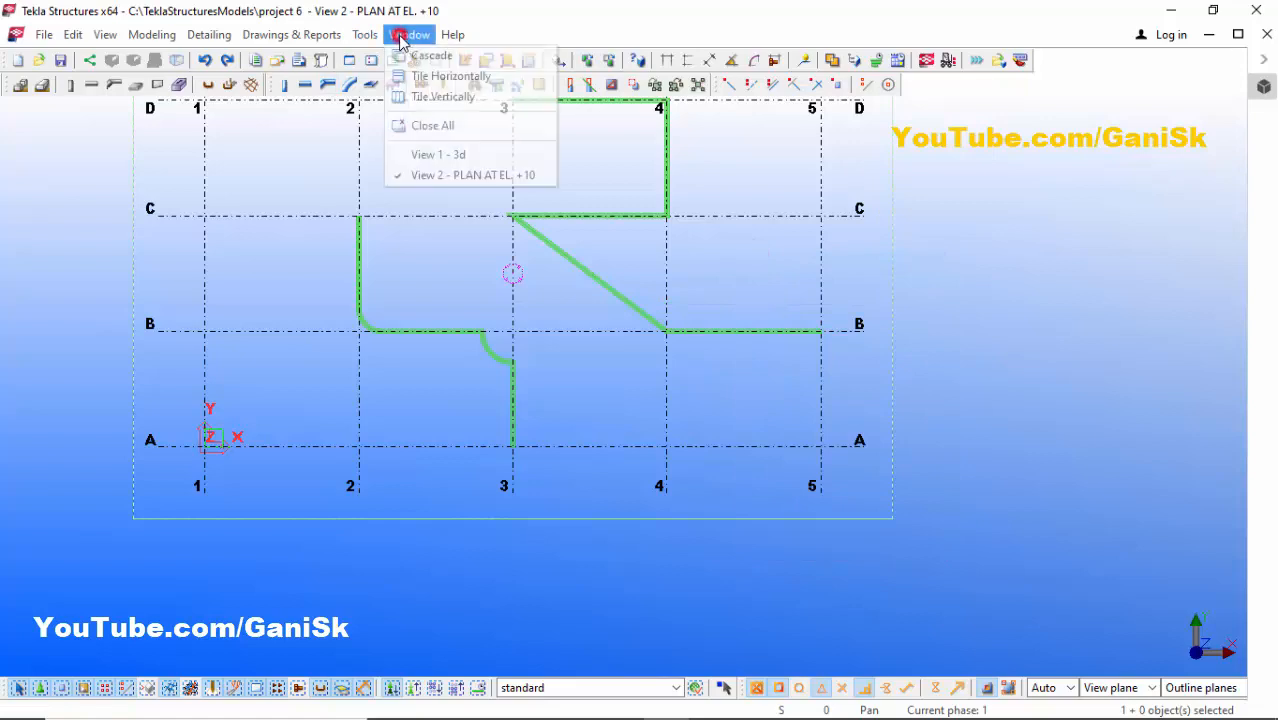
pyautogui.click(471, 156)
pyautogui.scroll(-6, 601, 241)
pyautogui.scroll(-3, 860, 247)
pyautogui.scroll(4, 912, 232)
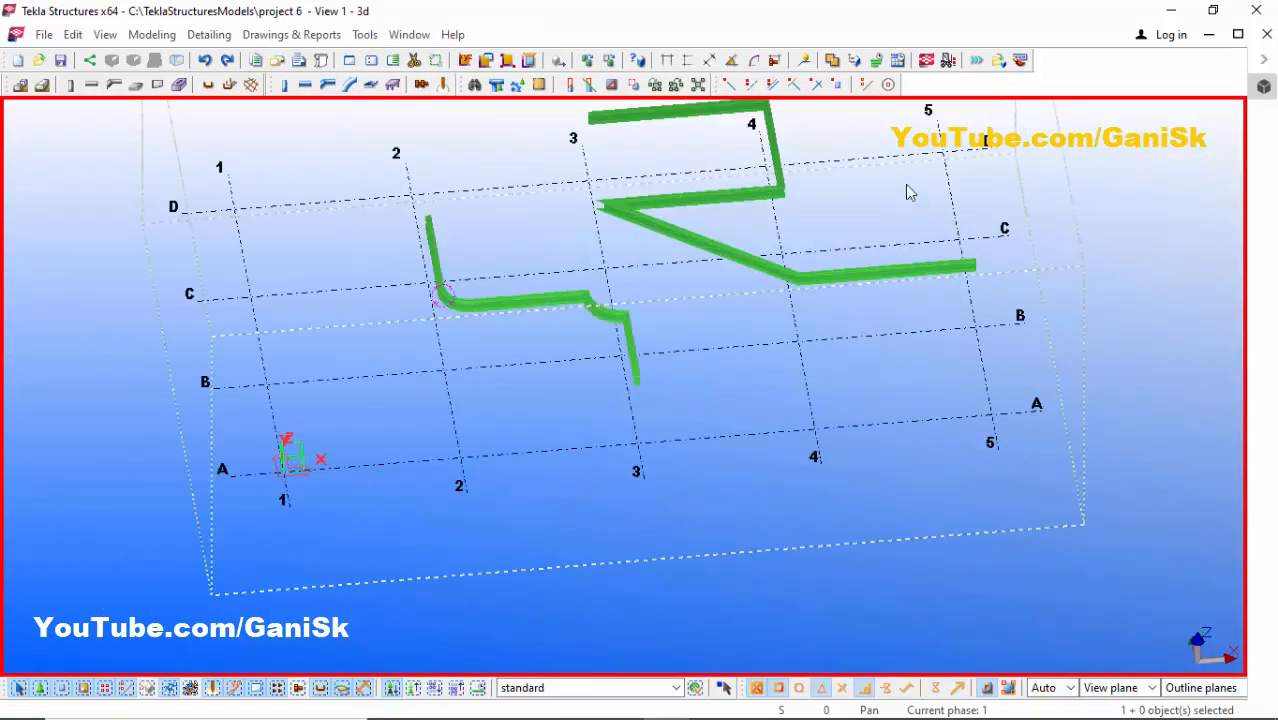
pyautogui.scroll(-2, 904, 184)
pyautogui.scroll(3, 780, 128)
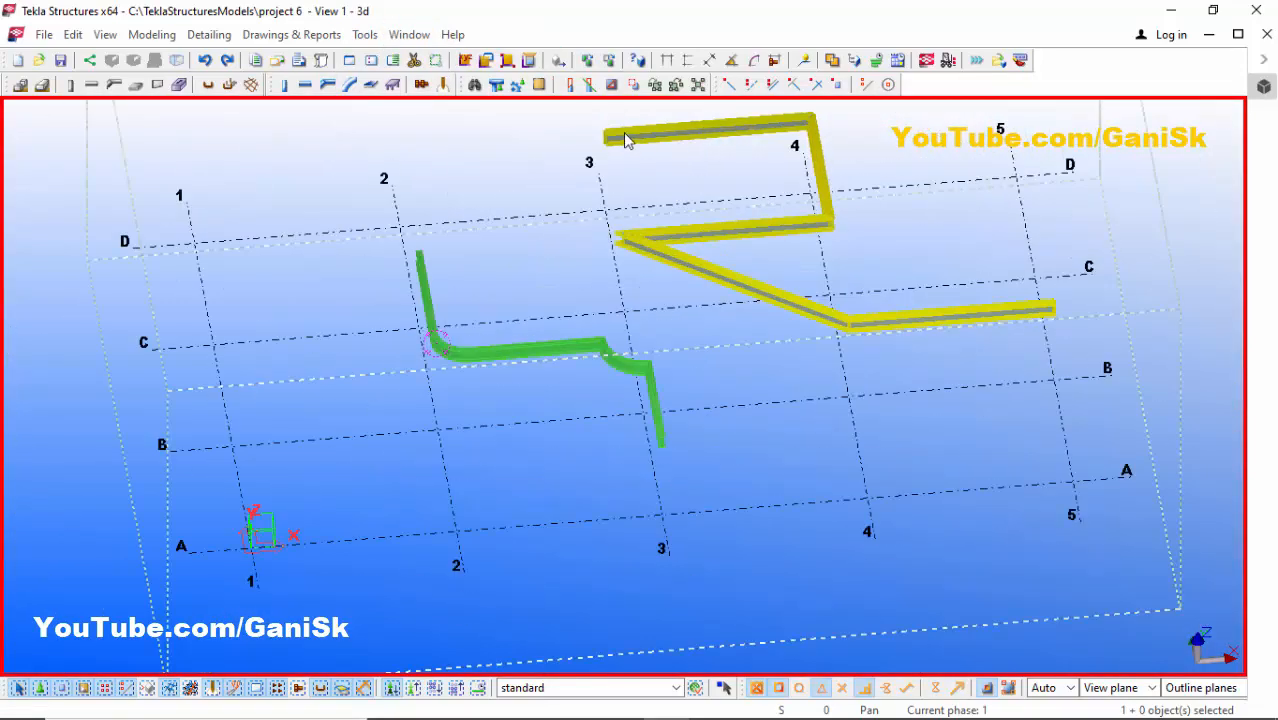
pyautogui.click(817, 213)
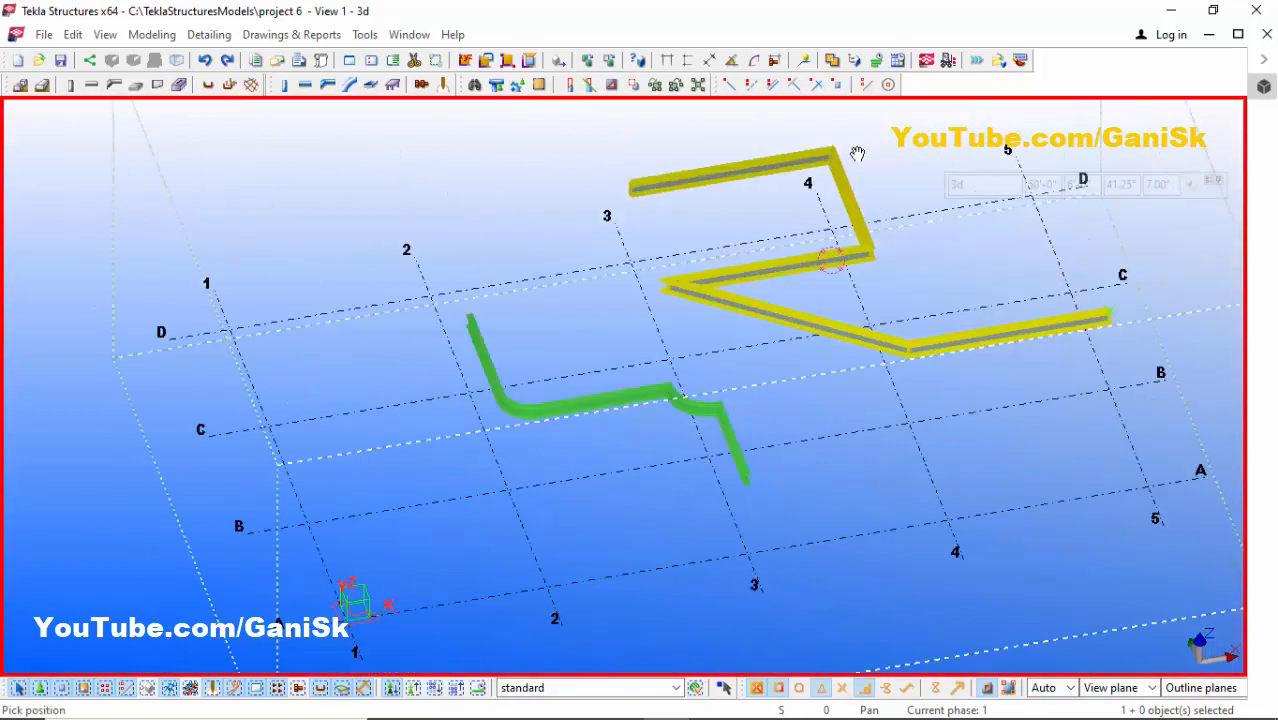
pyautogui.scroll(4, 857, 154)
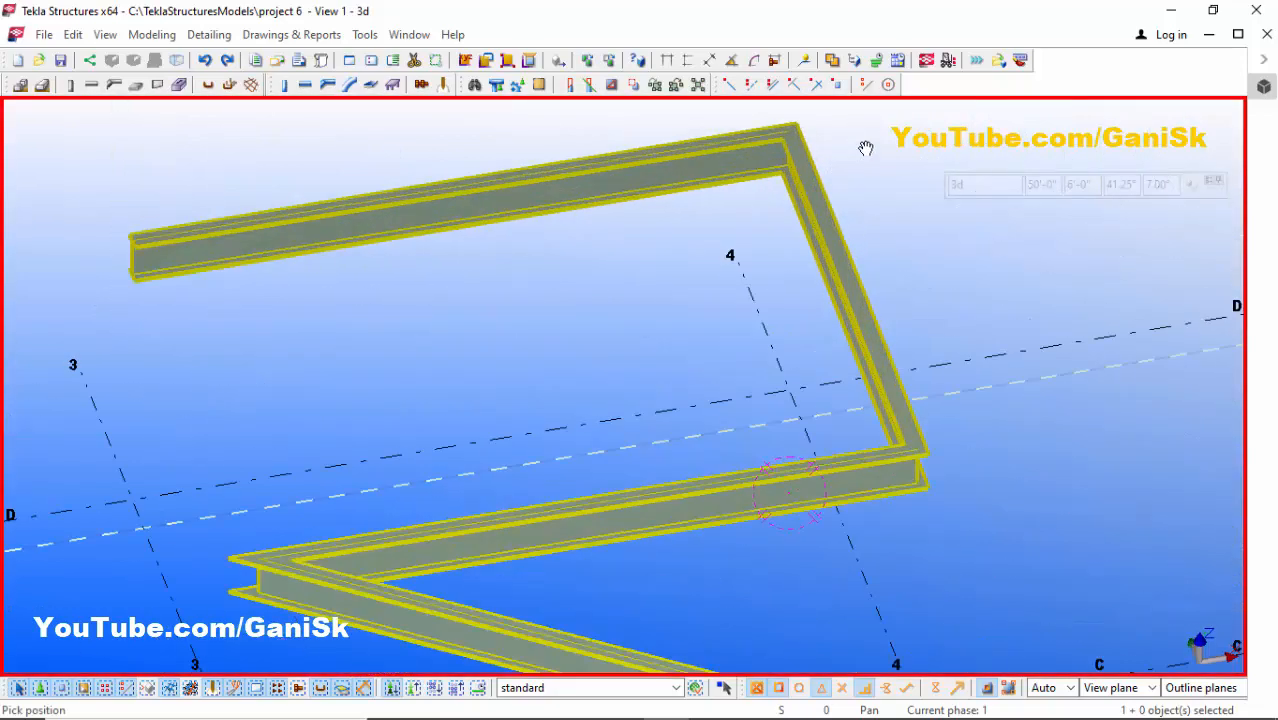
pyautogui.rightClick(867, 146)
pyautogui.click(878, 147)
pyautogui.scroll(1, 846, 180)
pyautogui.scroll(-3, 842, 180)
pyautogui.scroll(3, 799, 143)
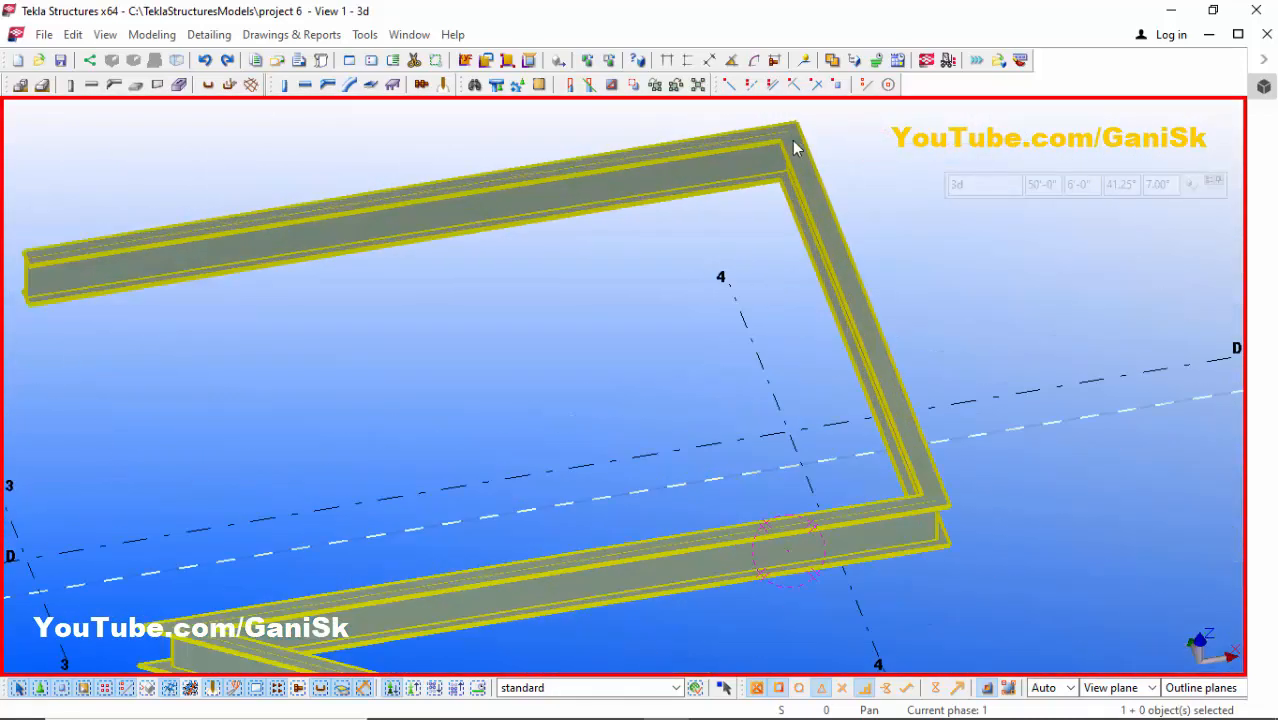
pyautogui.scroll(4, 805, 168)
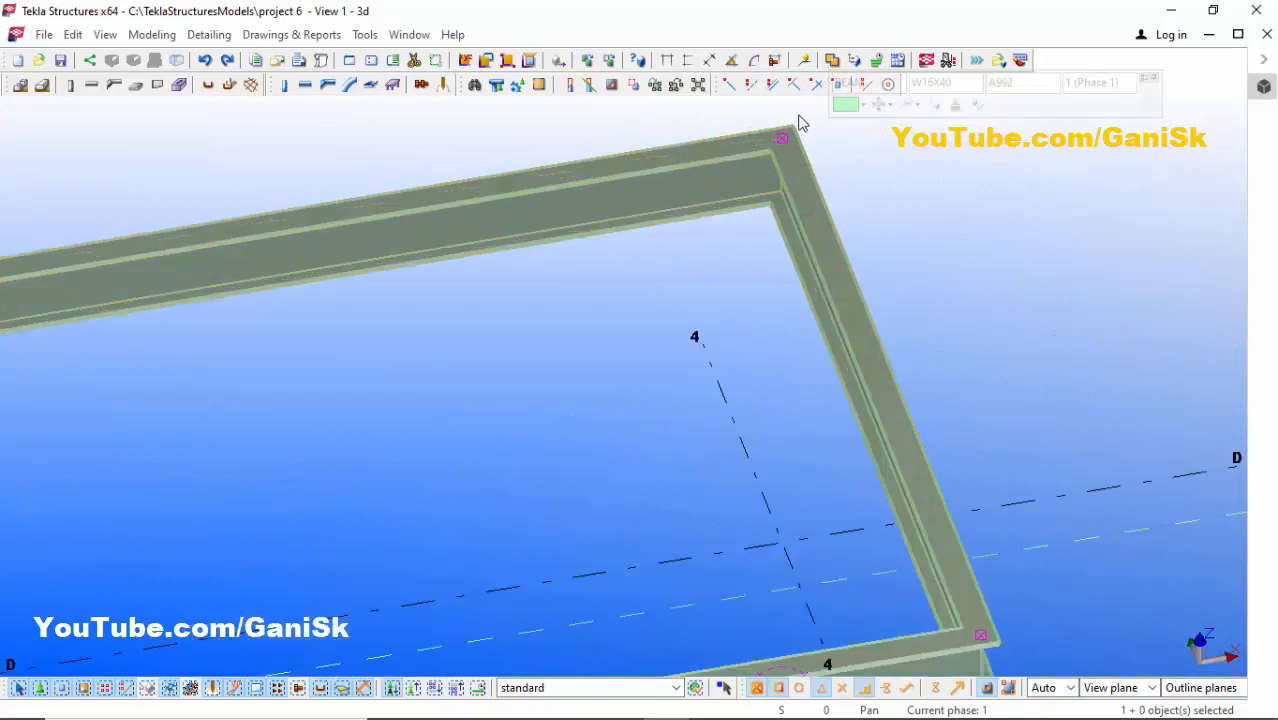
# - Apply a rounded chamfer with x set to 2' to the new polybeam's corner at grid 4/D
pyautogui.doubleClick(777, 144)
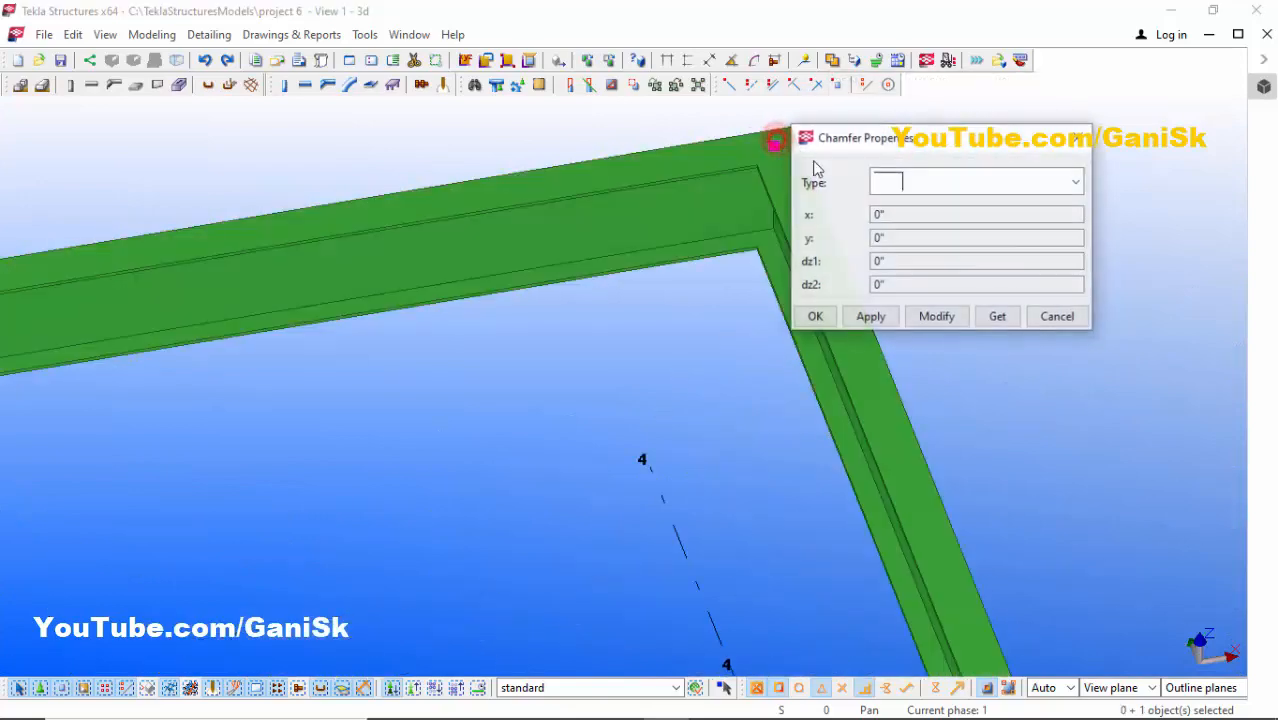
pyautogui.click(944, 179)
pyautogui.click(922, 249)
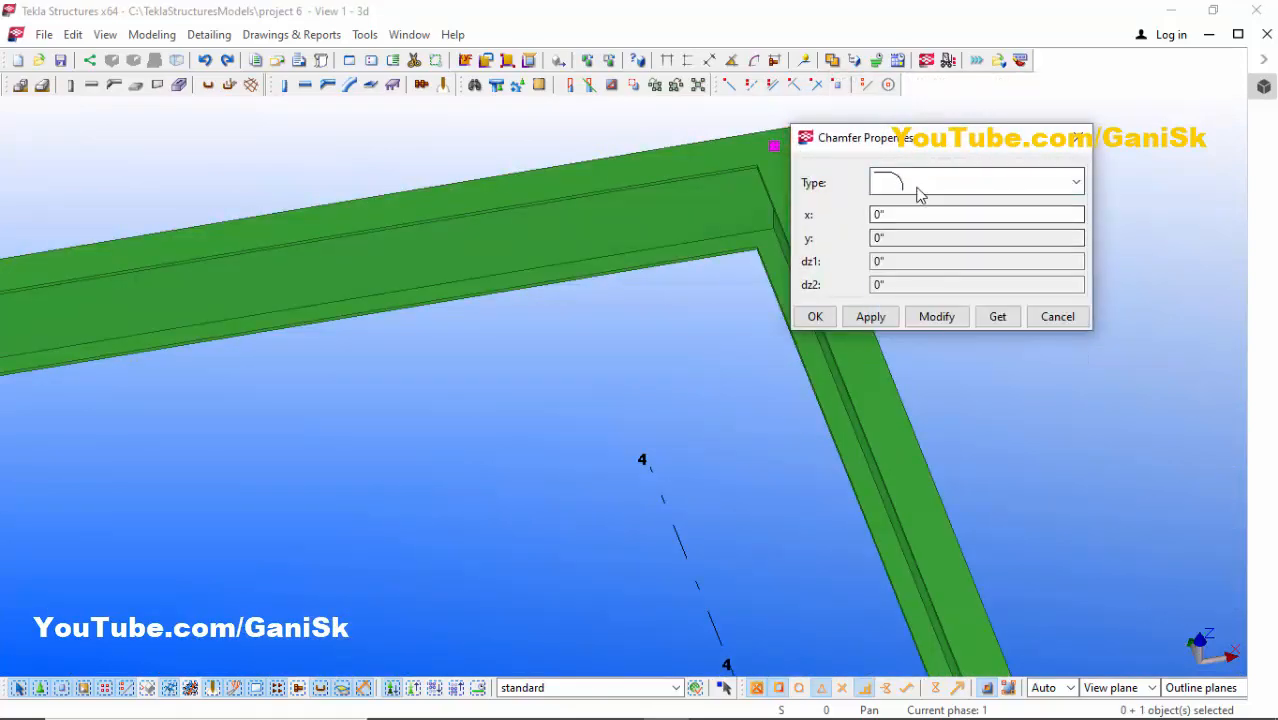
pyautogui.doubleClick(912, 213)
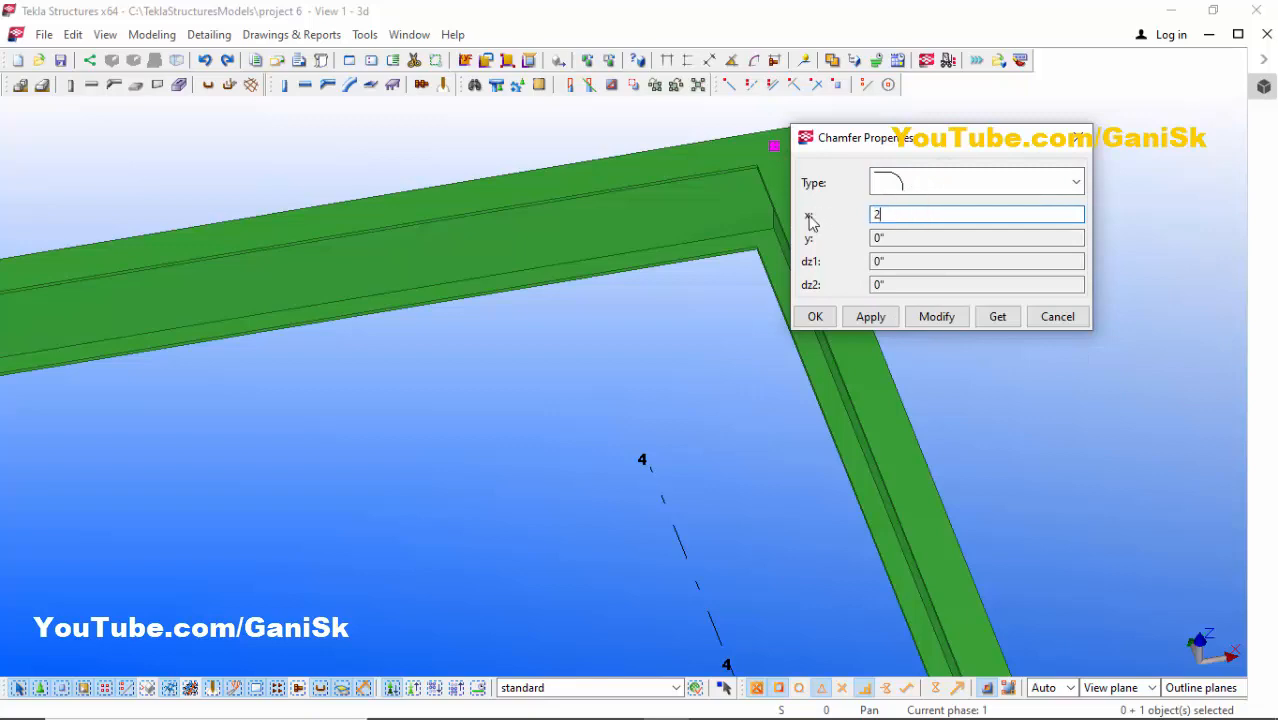
pyautogui.click(928, 316)
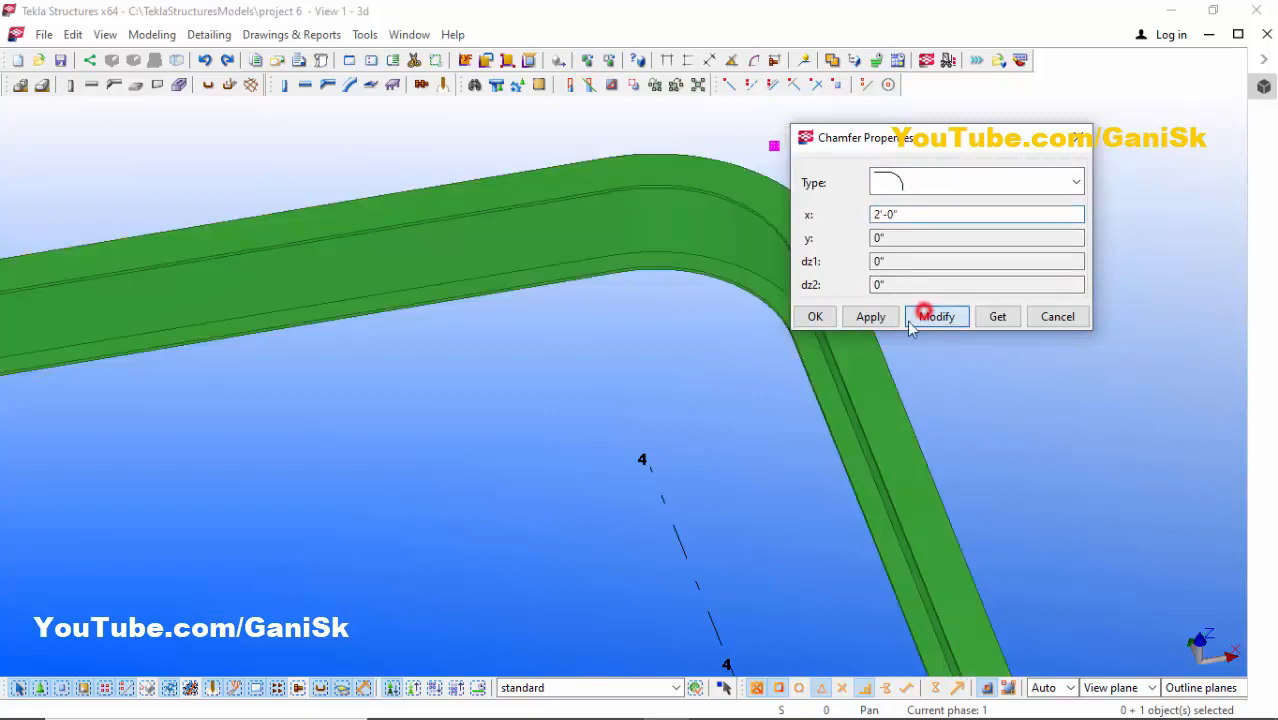
pyautogui.click(815, 316)
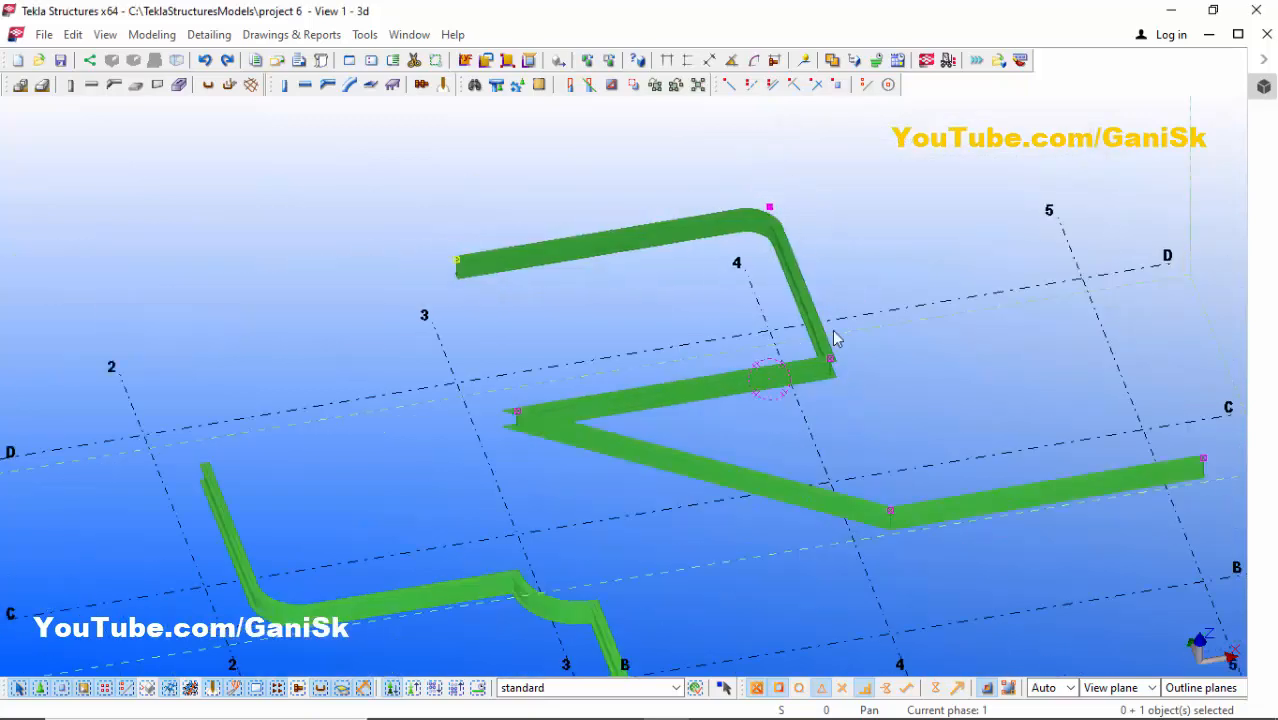
# - Apply a rounded chamfer with x set to 3' to the second polybeam's corner at grid 4/C
pyautogui.scroll(5, 830, 355)
pyautogui.doubleClick(822, 376)
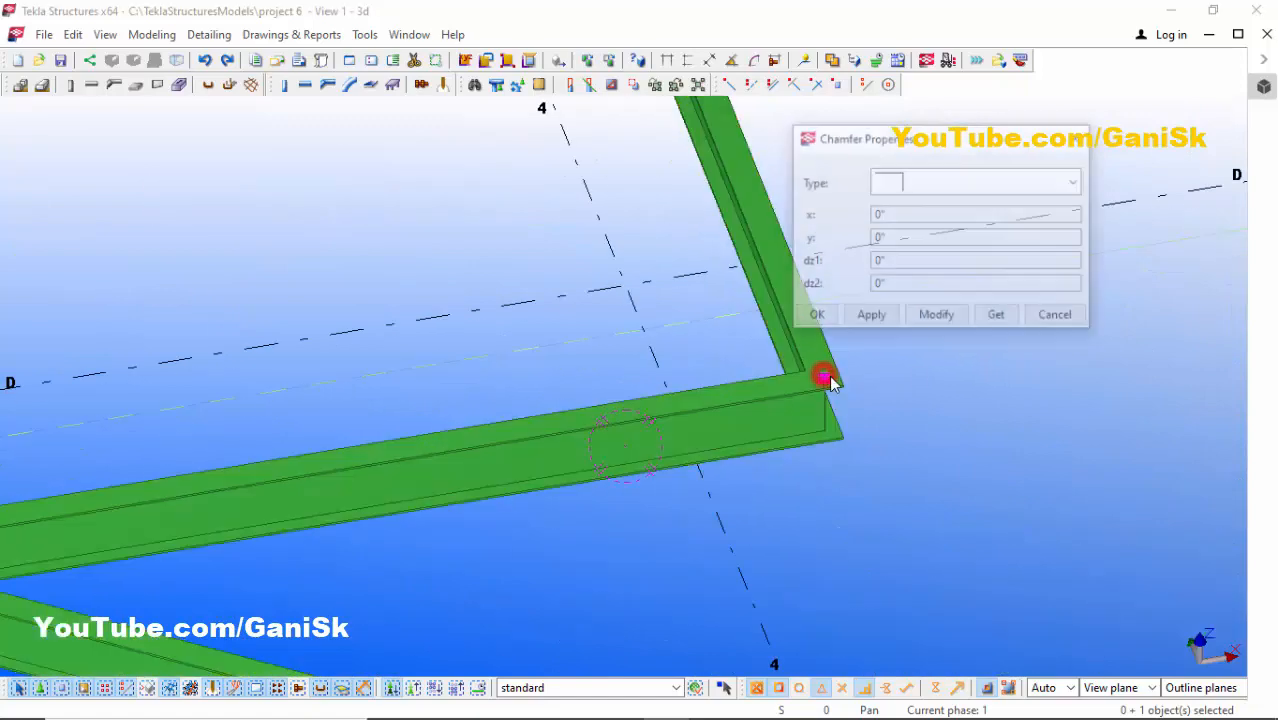
pyautogui.click(913, 184)
pyautogui.click(913, 250)
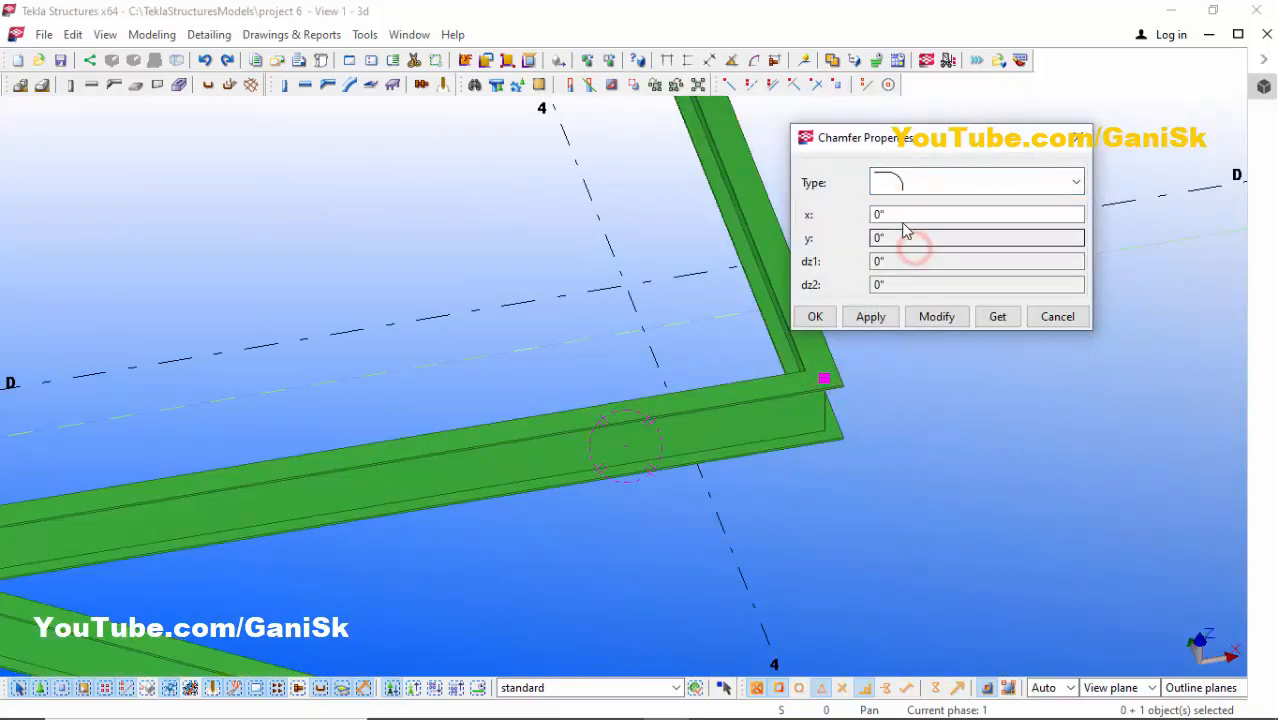
pyautogui.doubleClick(901, 216)
pyautogui.write("3'-")
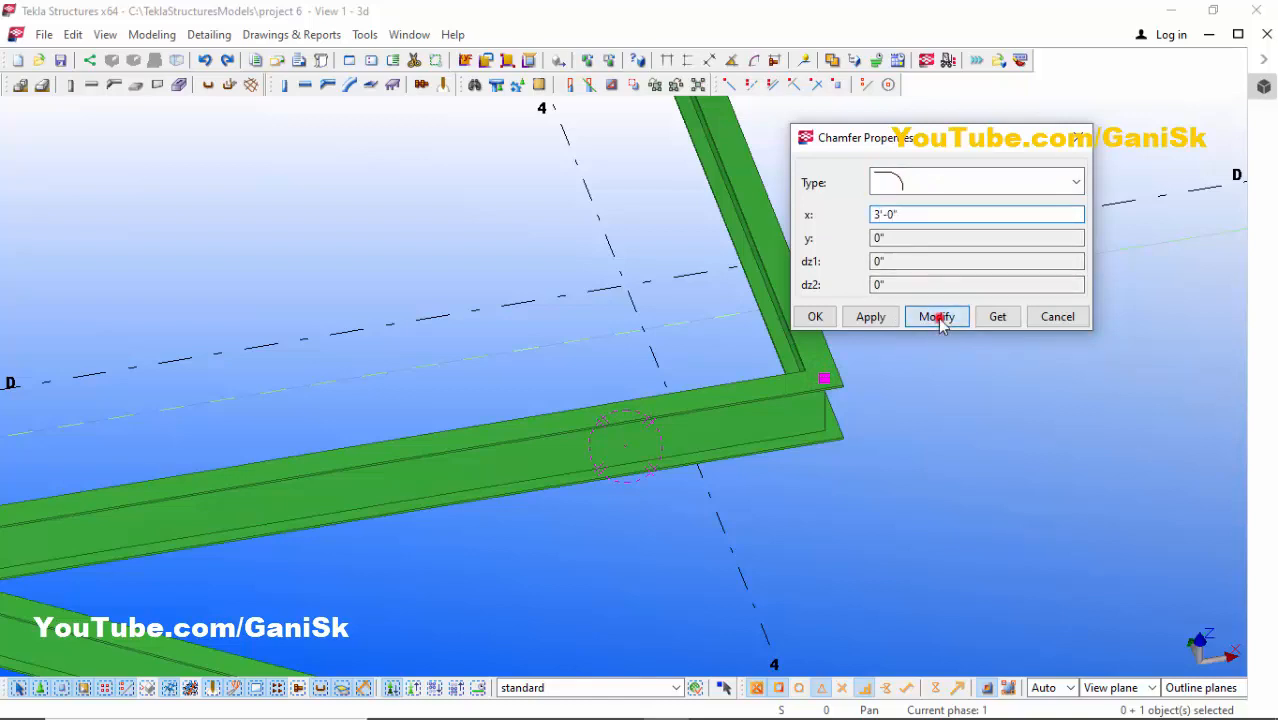
pyautogui.click(937, 316)
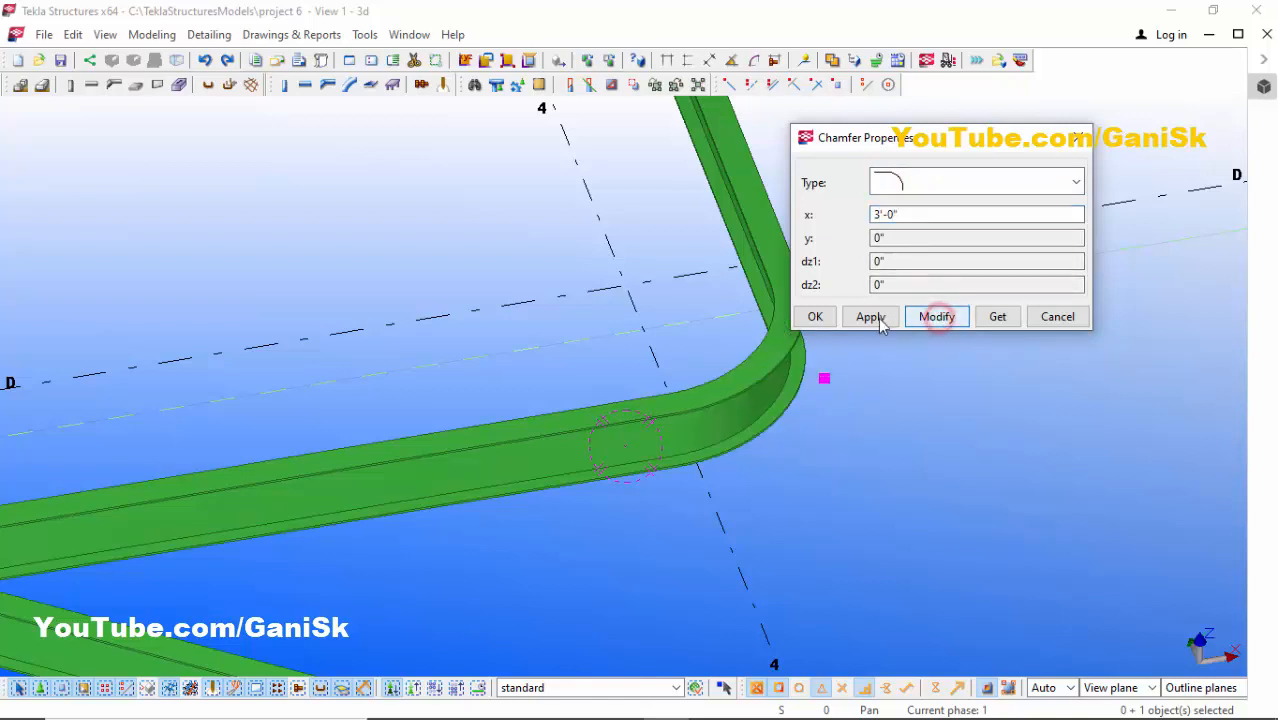
pyautogui.click(818, 316)
# - Apply a rounded chamfer with x set to 3' to the second polybeam's corner at grid 3/C
pyautogui.scroll(-5, 913, 375)
pyautogui.scroll(-2, 902, 345)
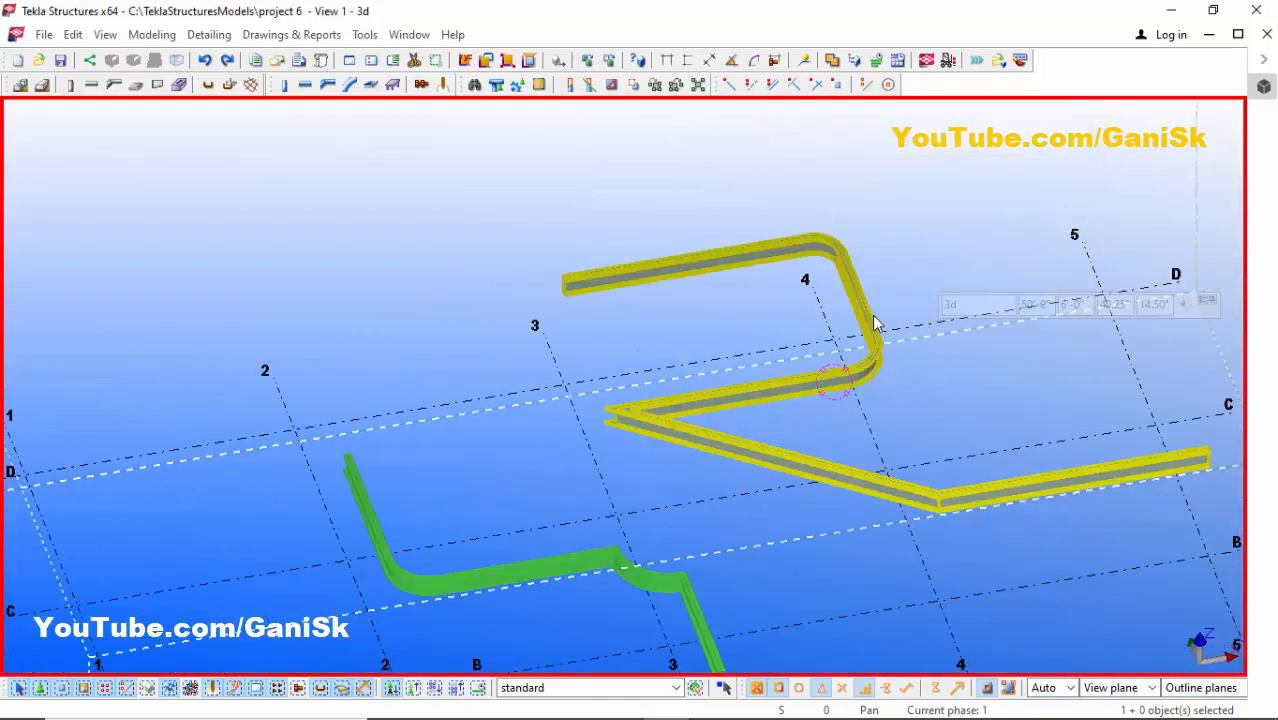
pyautogui.scroll(2, 873, 318)
pyautogui.scroll(5, 900, 345)
pyautogui.scroll(-4, 785, 323)
pyautogui.scroll(-3, 785, 323)
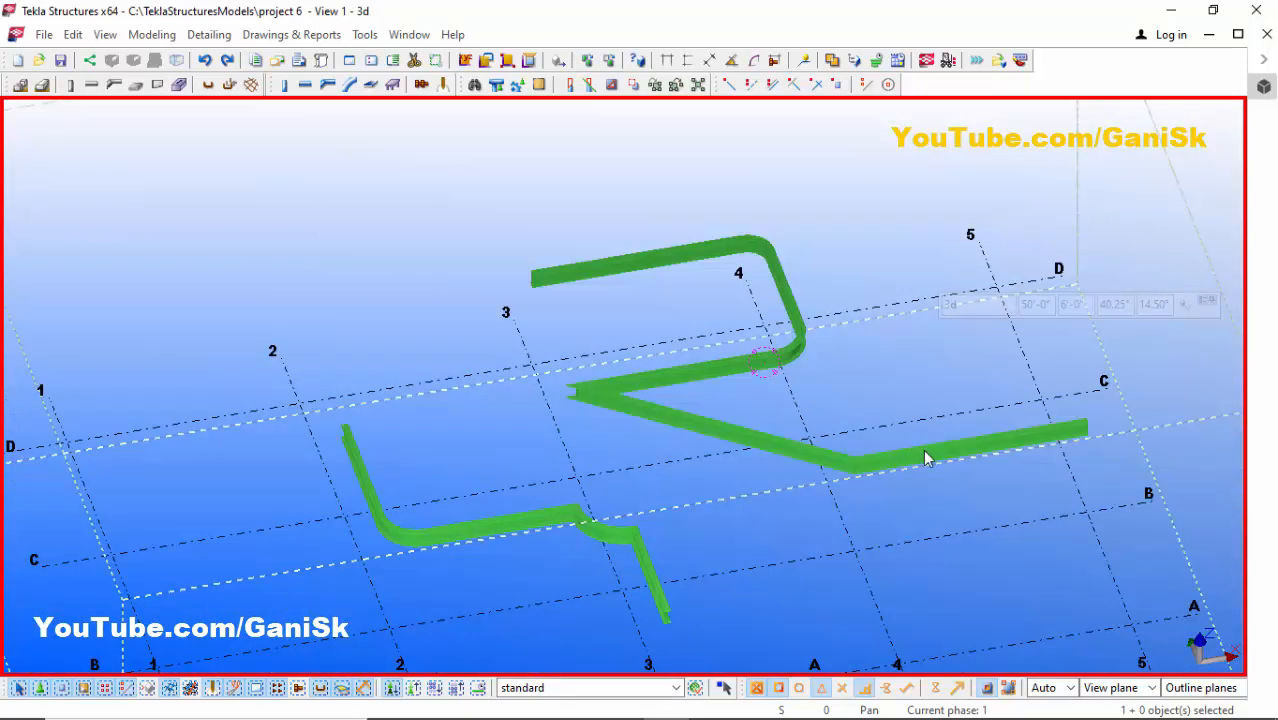
pyautogui.scroll(3, 736, 320)
pyautogui.click(492, 418)
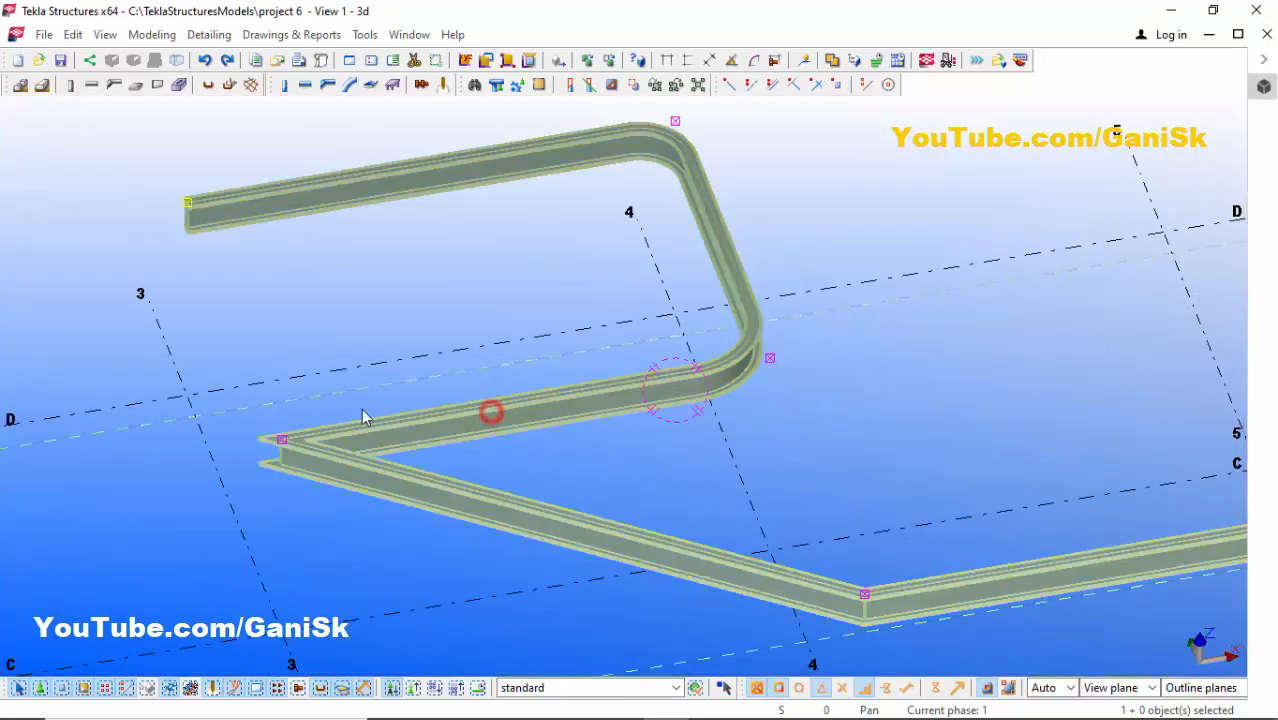
pyautogui.scroll(3, 277, 442)
pyautogui.doubleClick(273, 441)
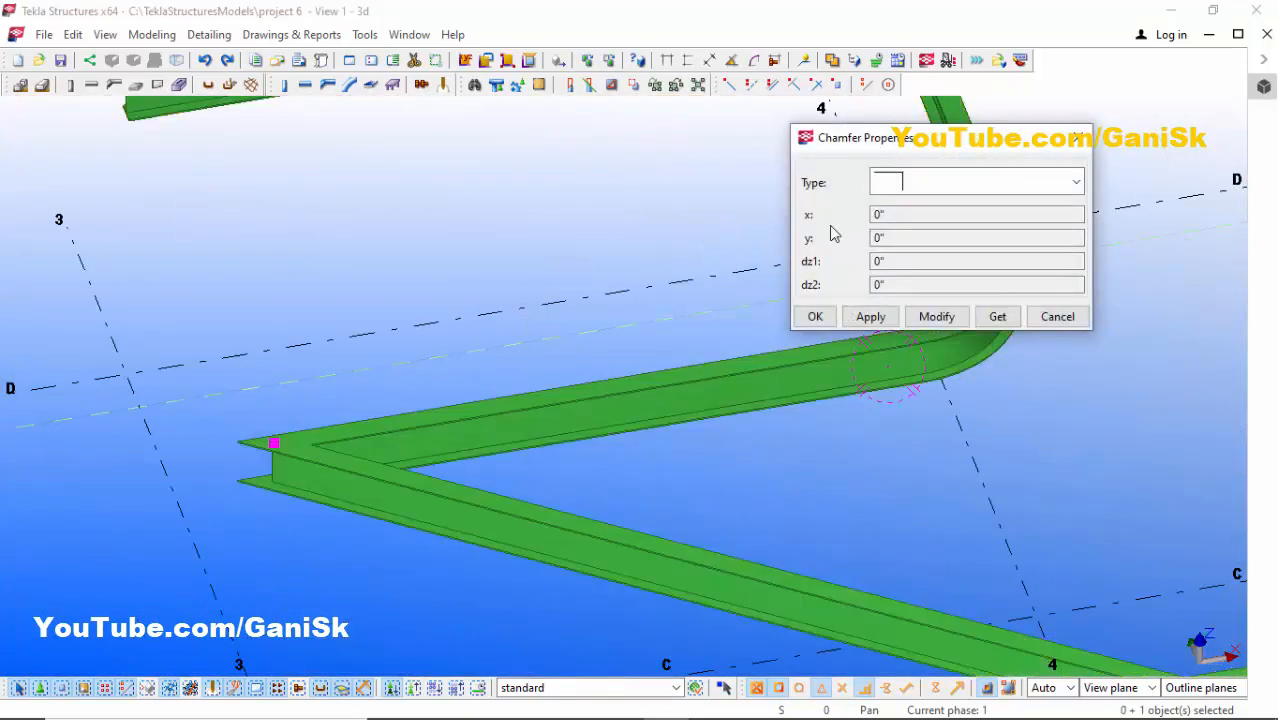
pyautogui.click(905, 182)
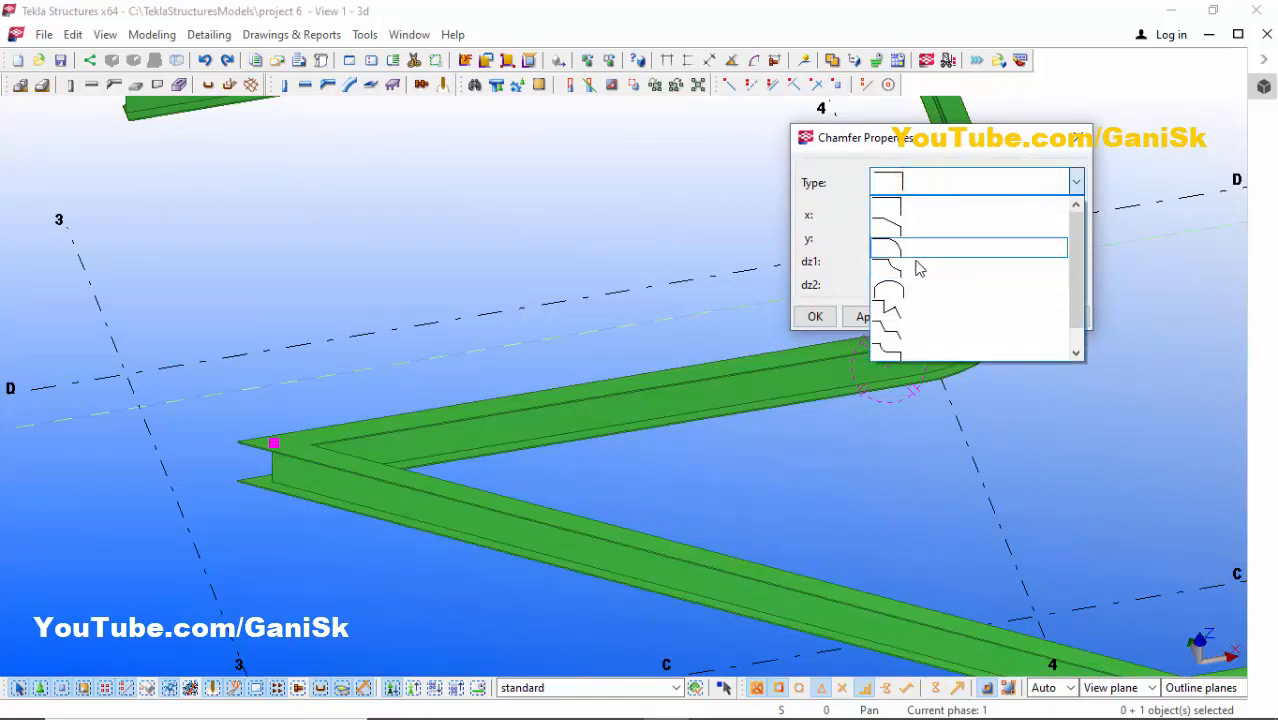
pyautogui.click(907, 240)
pyautogui.moveTo(902, 213); pyautogui.dragTo(793, 208)
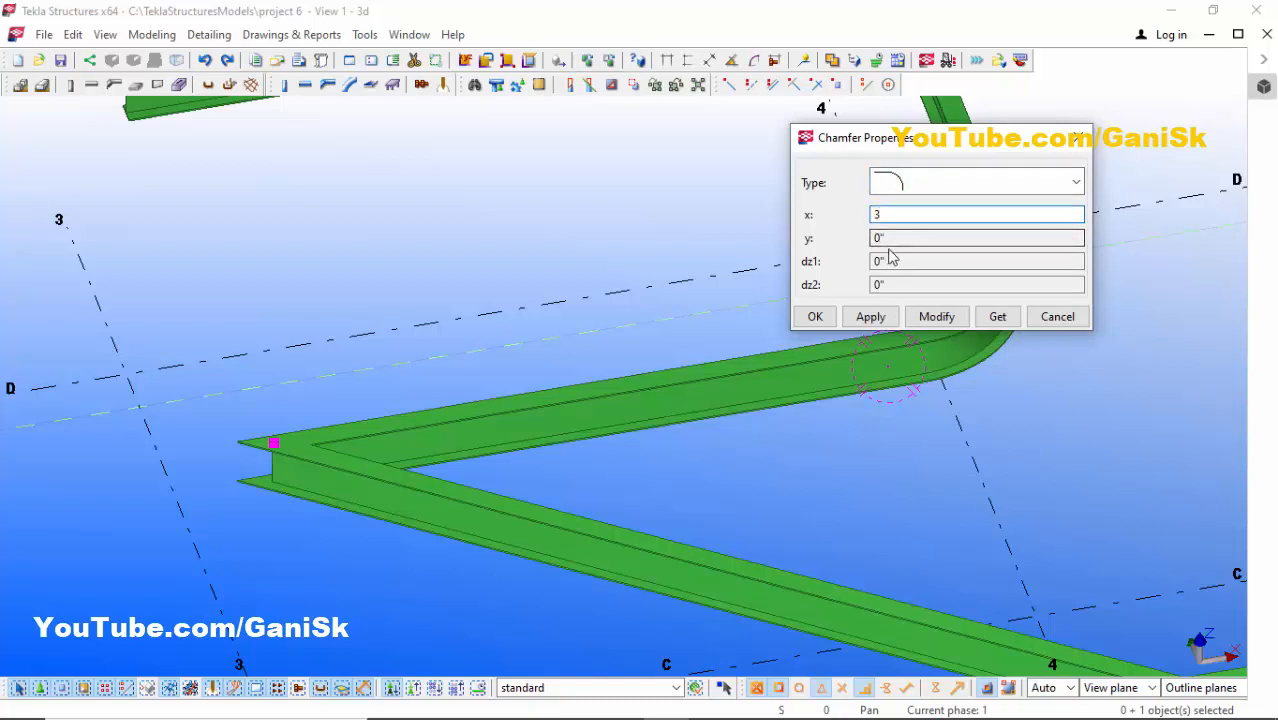
pyautogui.click(936, 315)
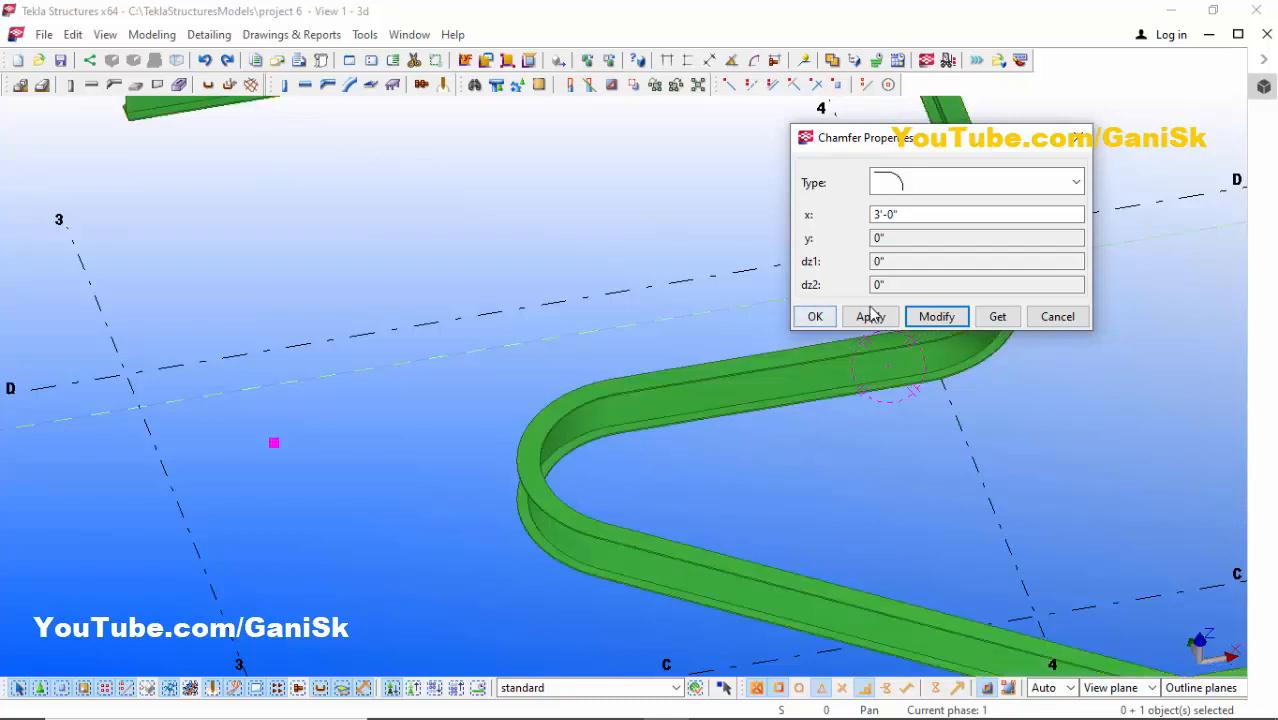
pyautogui.click(869, 316)
pyautogui.click(815, 316)
# - Apply a rounded chamfer with x set to 4' to the second polybeam's corner at grid 4/B
pyautogui.scroll(-5, 834, 353)
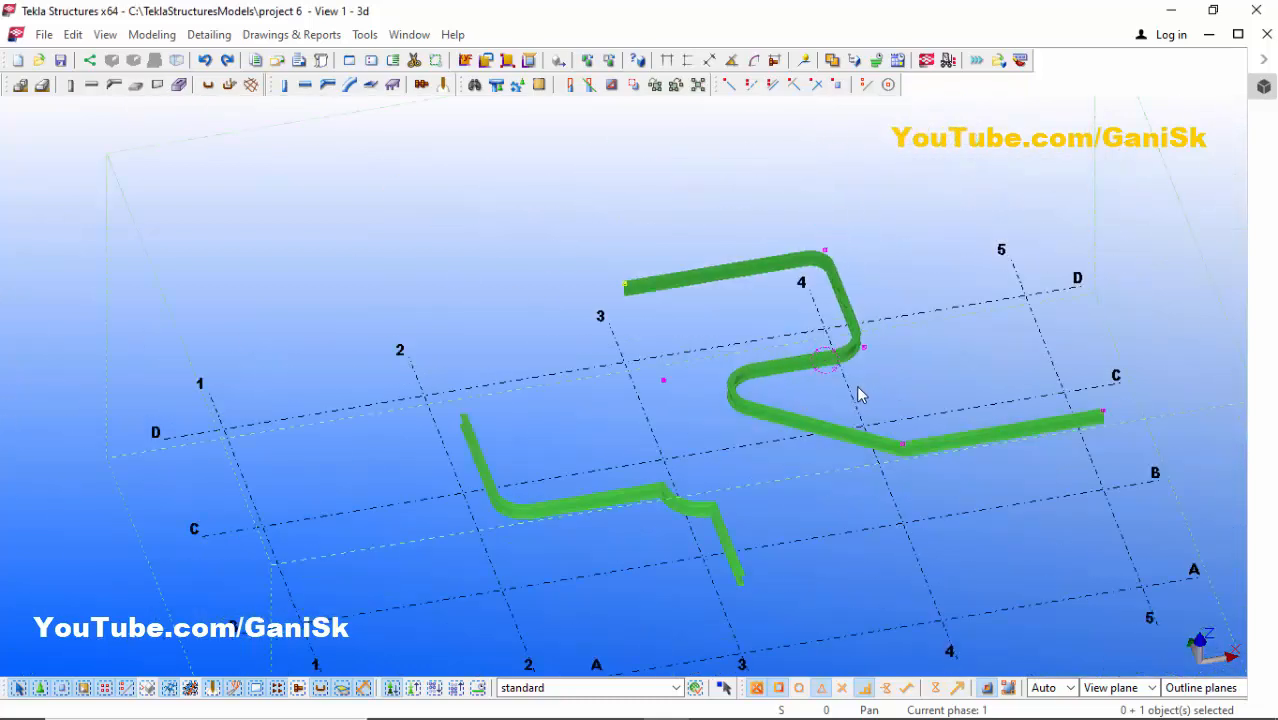
pyautogui.scroll(5, 860, 395)
pyautogui.scroll(3, 881, 443)
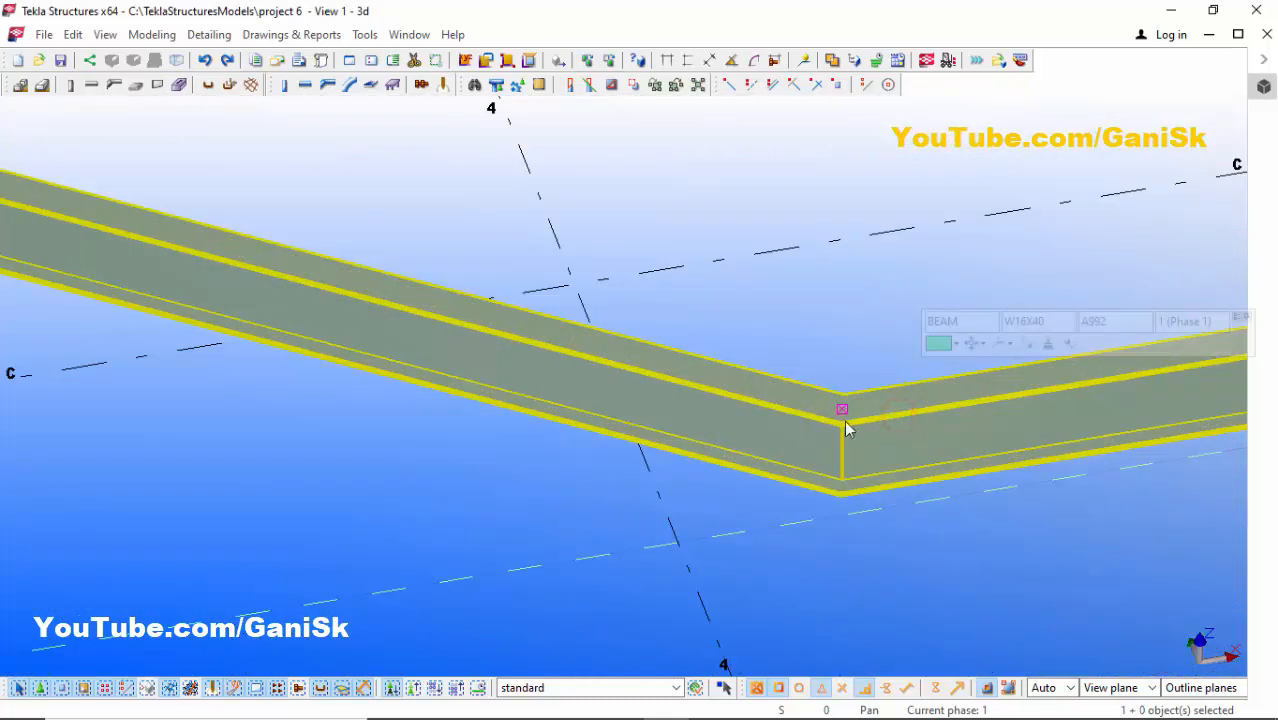
pyautogui.doubleClick(841, 406)
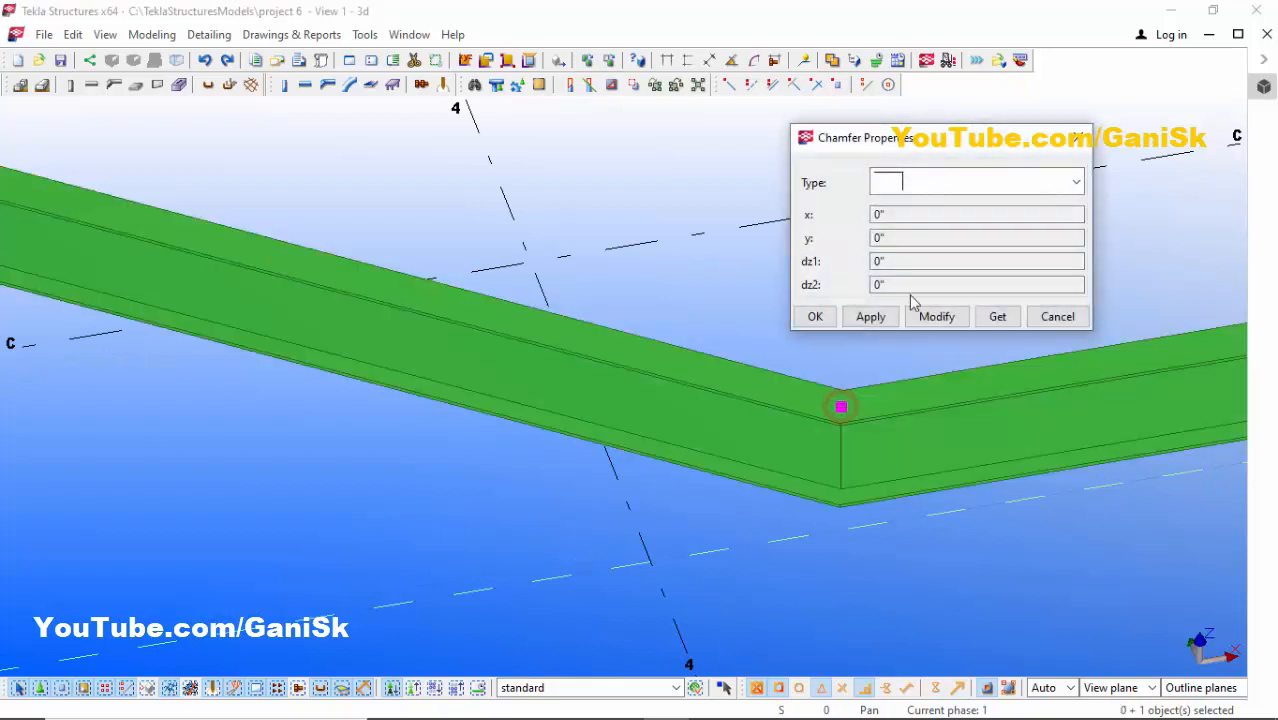
pyautogui.click(905, 182)
pyautogui.click(911, 250)
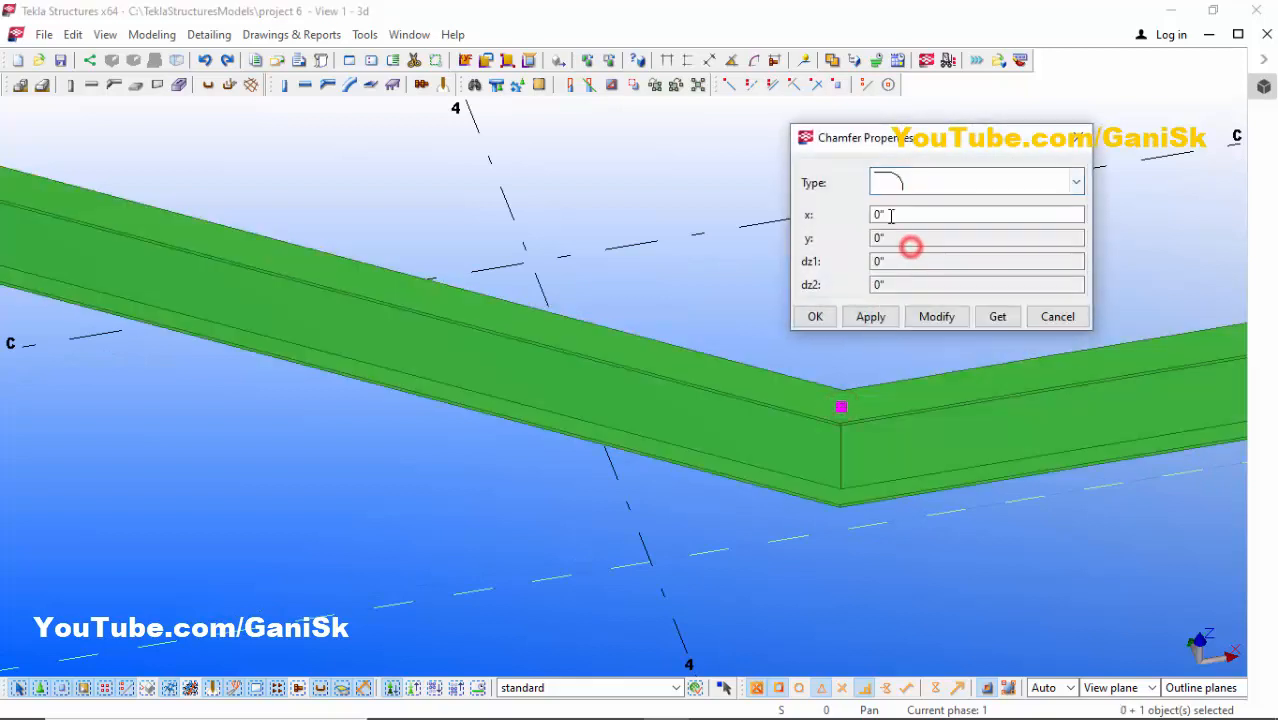
pyautogui.doubleClick(895, 214)
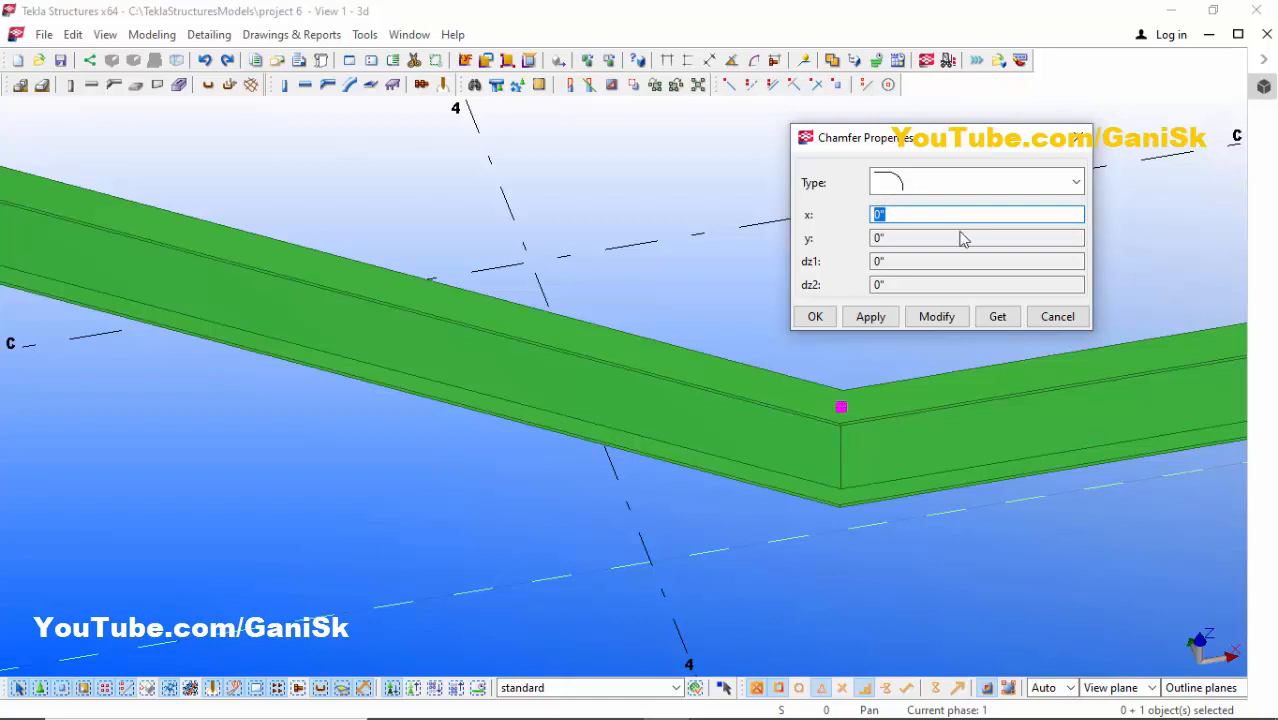
pyautogui.write('4')
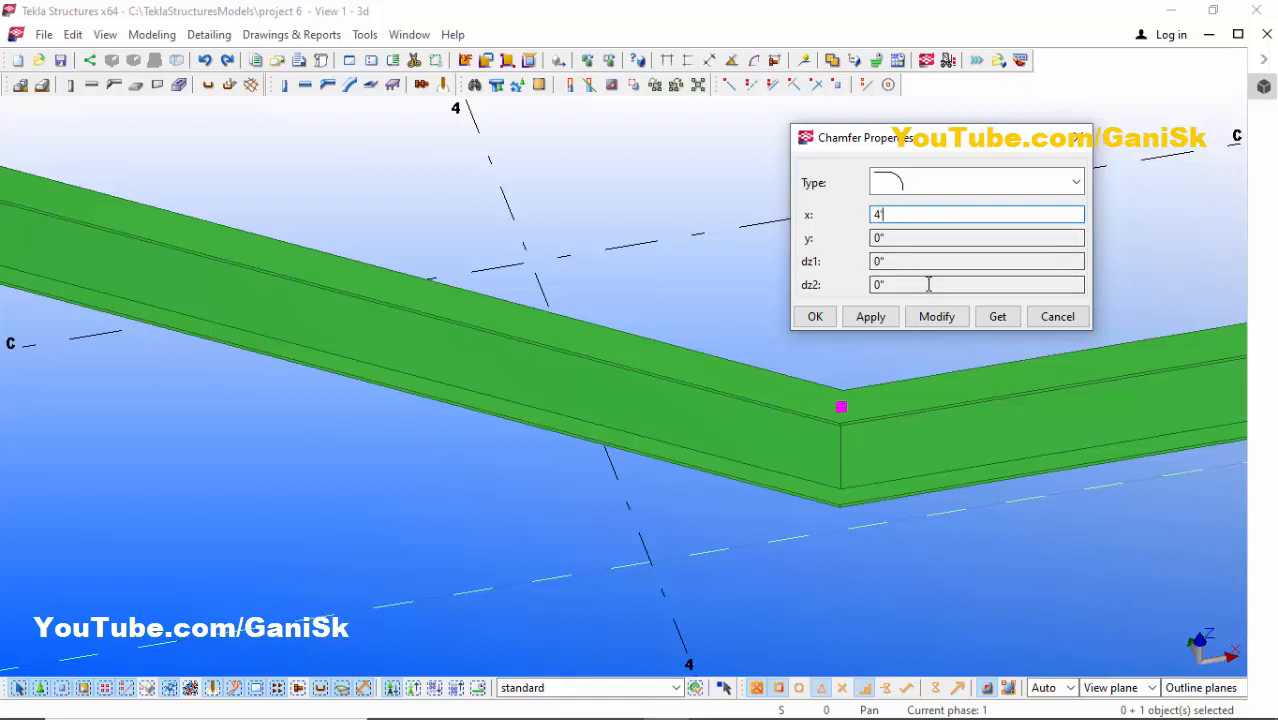
pyautogui.click(935, 317)
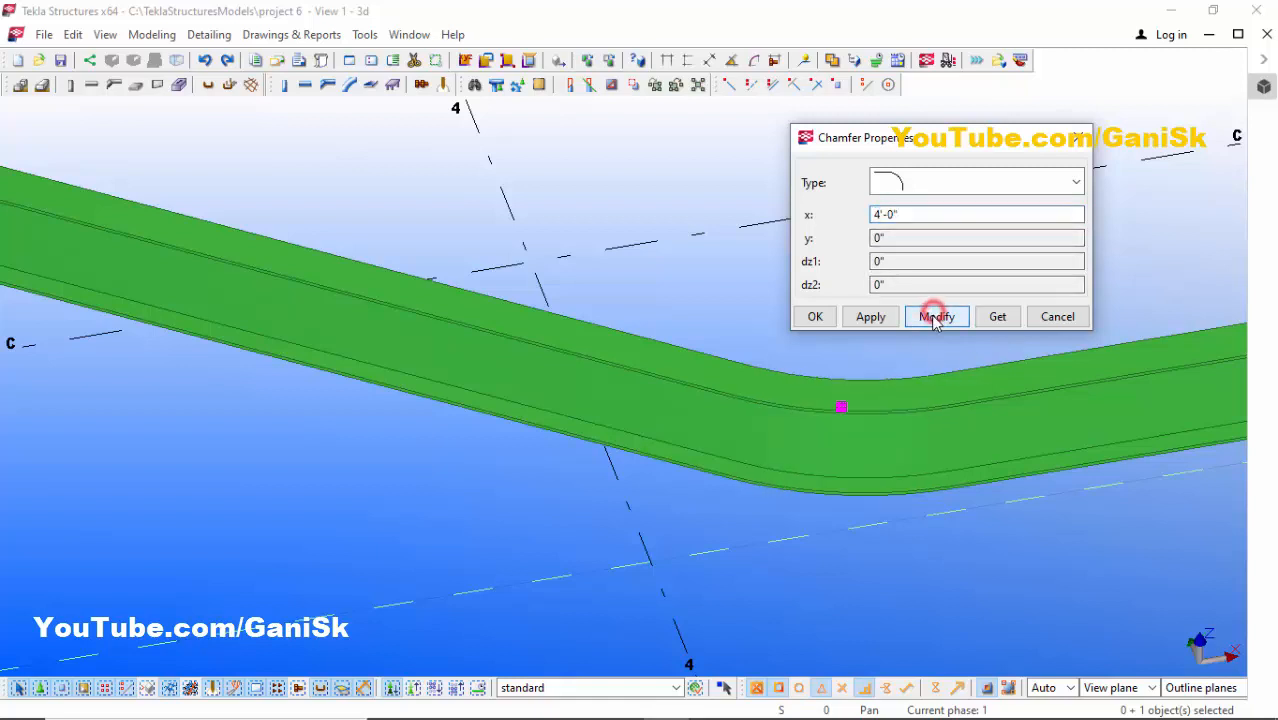
pyautogui.click(828, 322)
# - Review both chamfered polybeams across the whole grid in the 3d view
pyautogui.scroll(3, 827, 405)
pyautogui.scroll(-3, 827, 405)
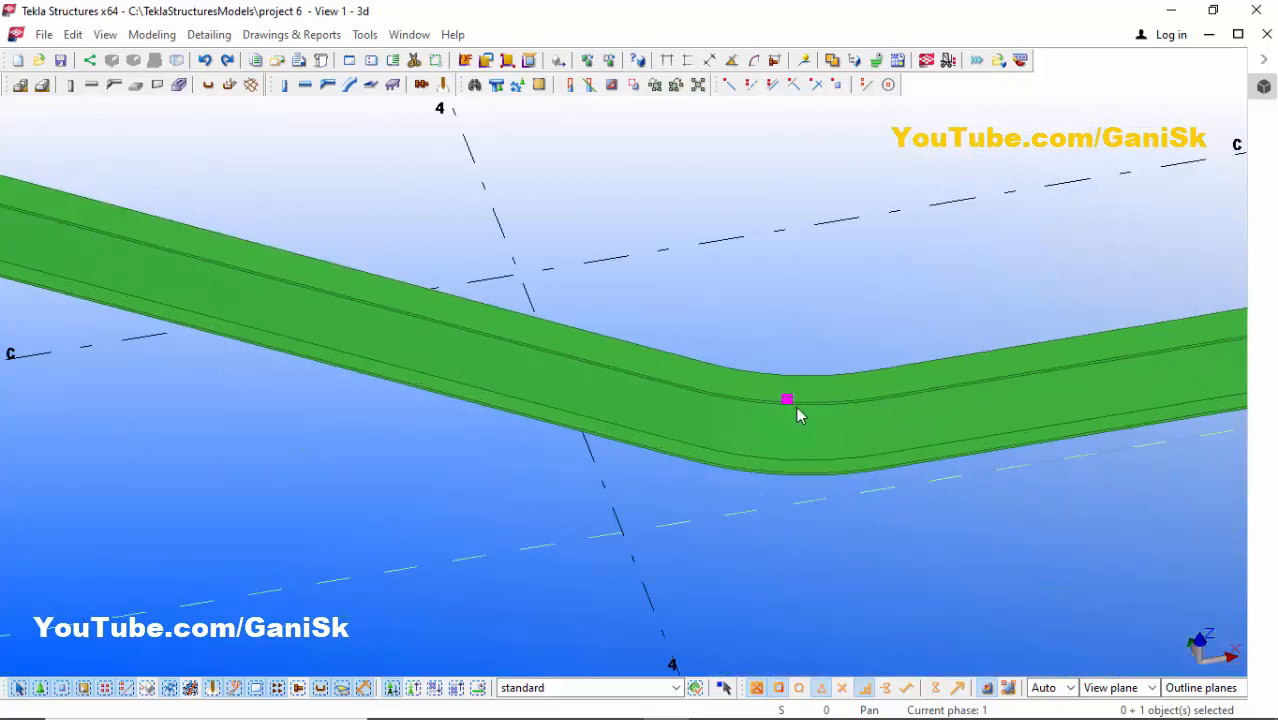
pyautogui.click(815, 418)
pyautogui.click(814, 394)
pyautogui.scroll(-3, 816, 394)
pyautogui.keyDown('ctrl'); pyautogui.moveTo(848, 391); pyautogui.dragTo(749, 363, button='middle'); pyautogui.keyUp('ctrl')
pyautogui.scroll(-6, 792, 383)
pyautogui.scroll(3, 820, 325)
pyautogui.rightClick(835, 328)
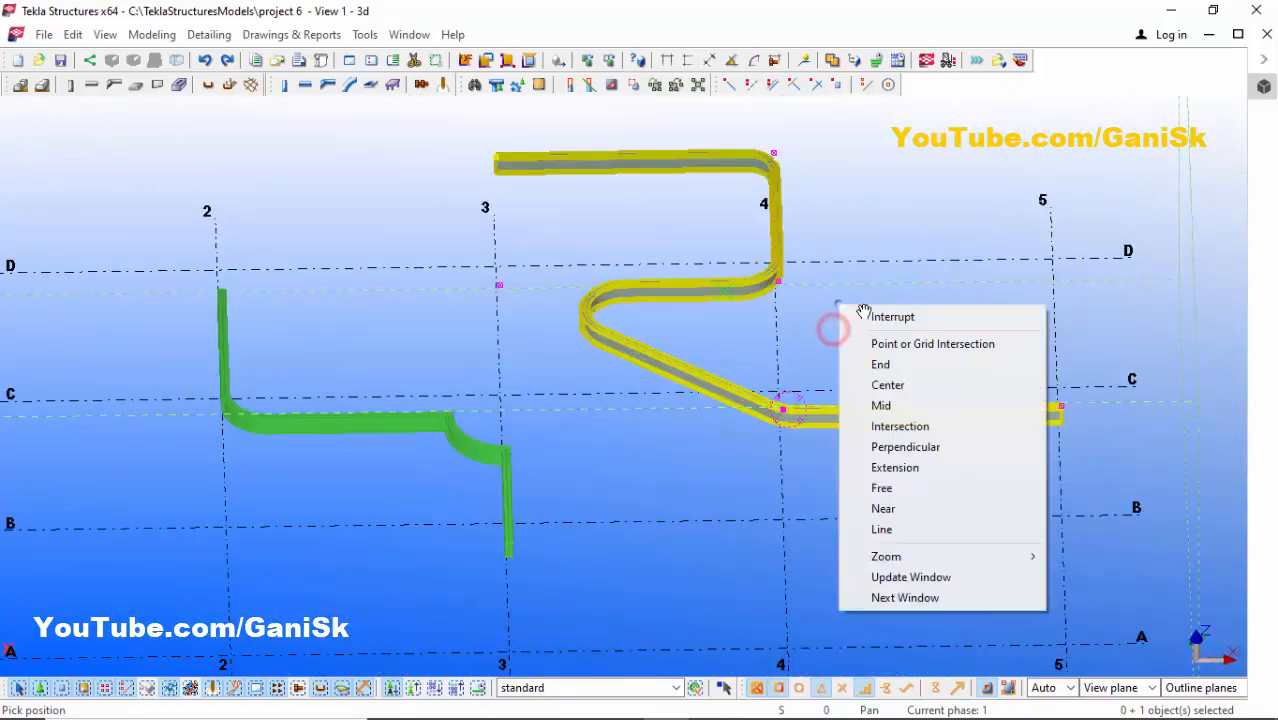
pyautogui.click(867, 316)
pyautogui.click(867, 317)
pyautogui.scroll(-4, 797, 328)
pyautogui.scroll(3, 650, 360)
pyautogui.scroll(-2, 720, 330)
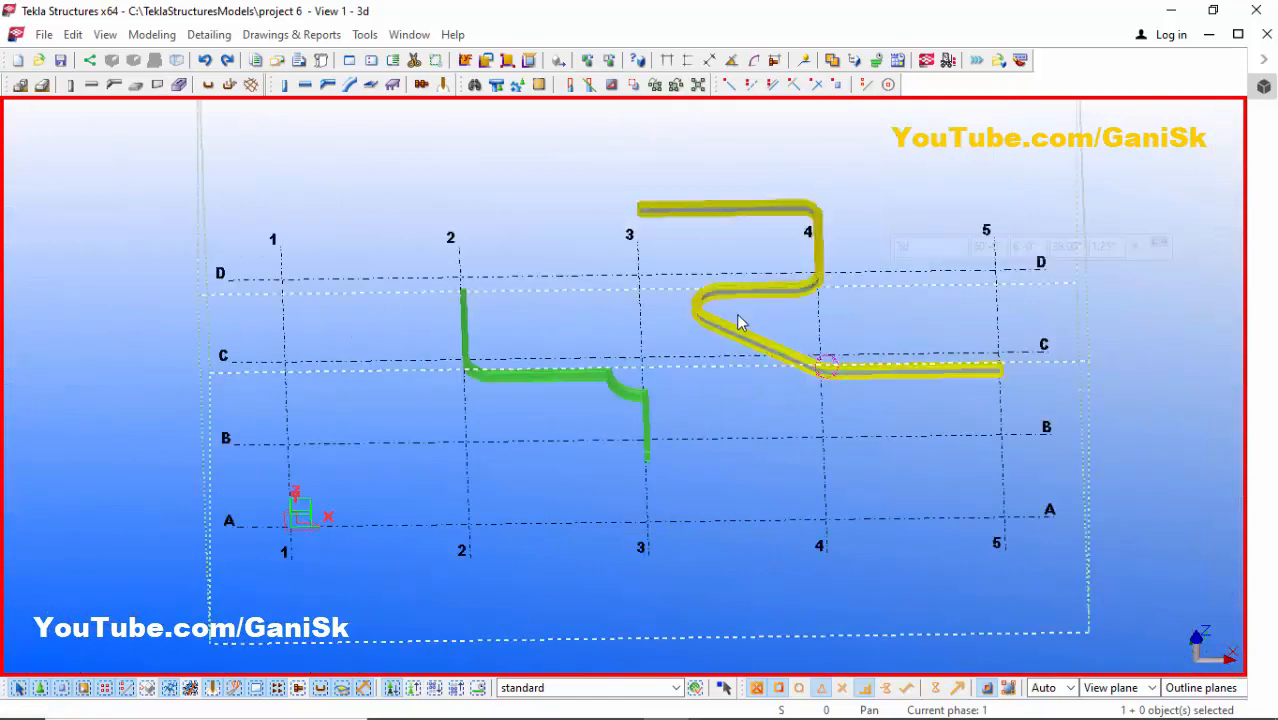
pyautogui.scroll(2, 722, 280)
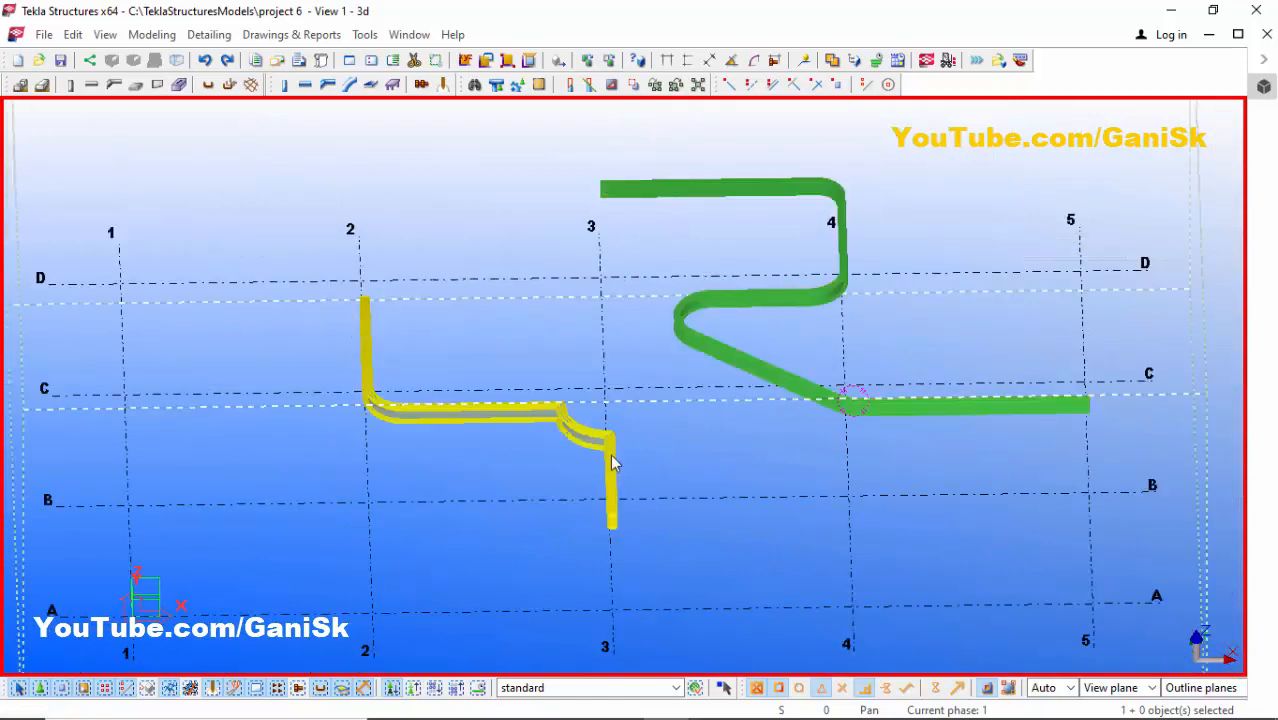